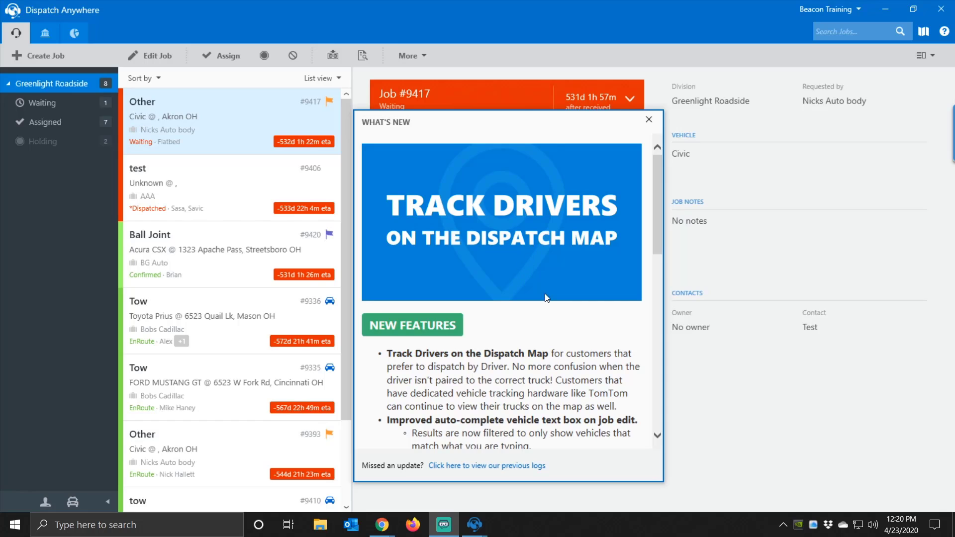
- Scroll through the What's New release notes and close them to reveal job #9417
scroll(536, 290, "down", 1)
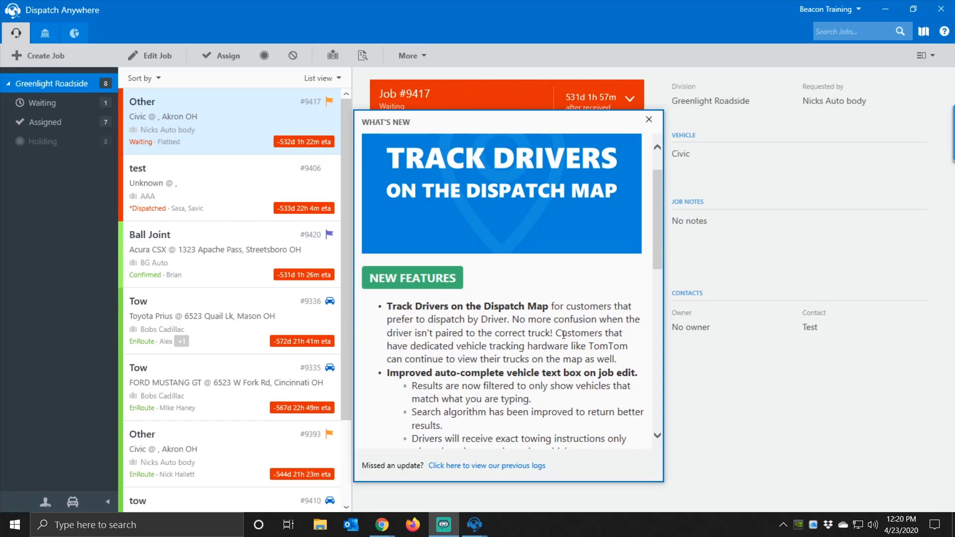
scroll(579, 351, "down", 1)
scroll(579, 352, "down", 2)
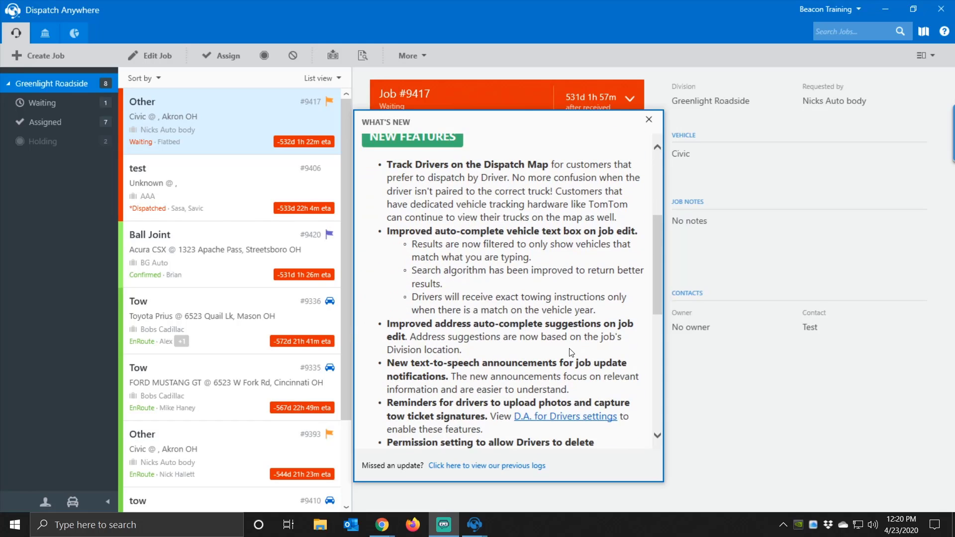
scroll(570, 358, "down", 2)
scroll(570, 359, "down", 3)
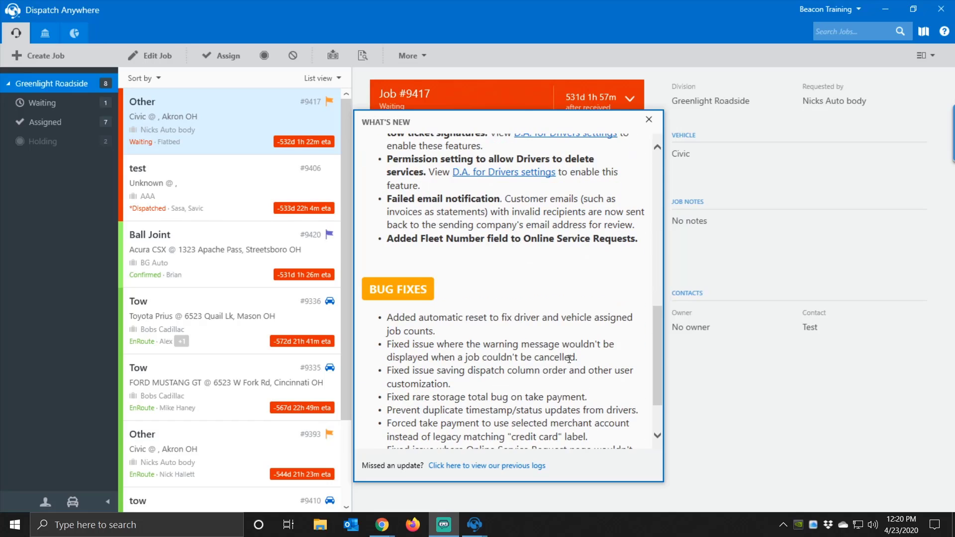
scroll(508, 306, "up", 8)
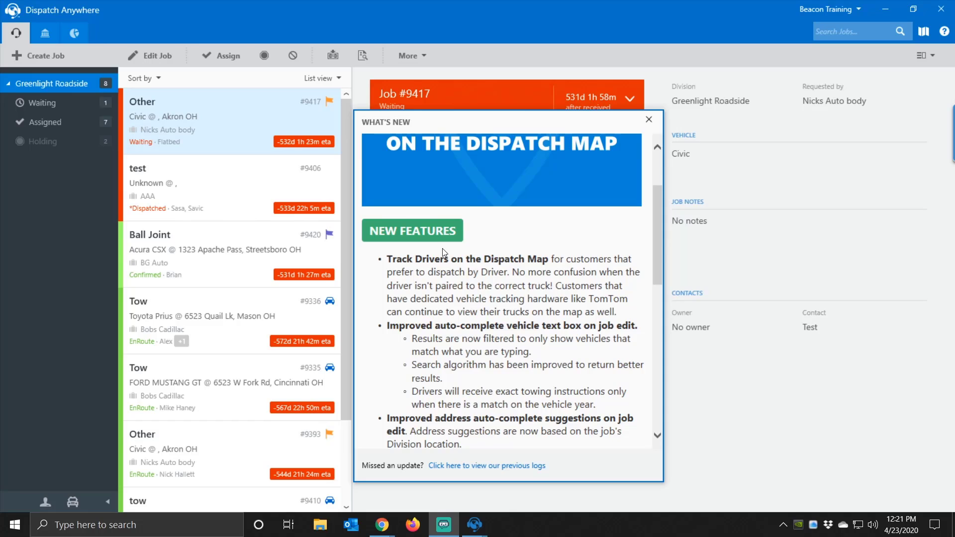
scroll(424, 254, "up", 2)
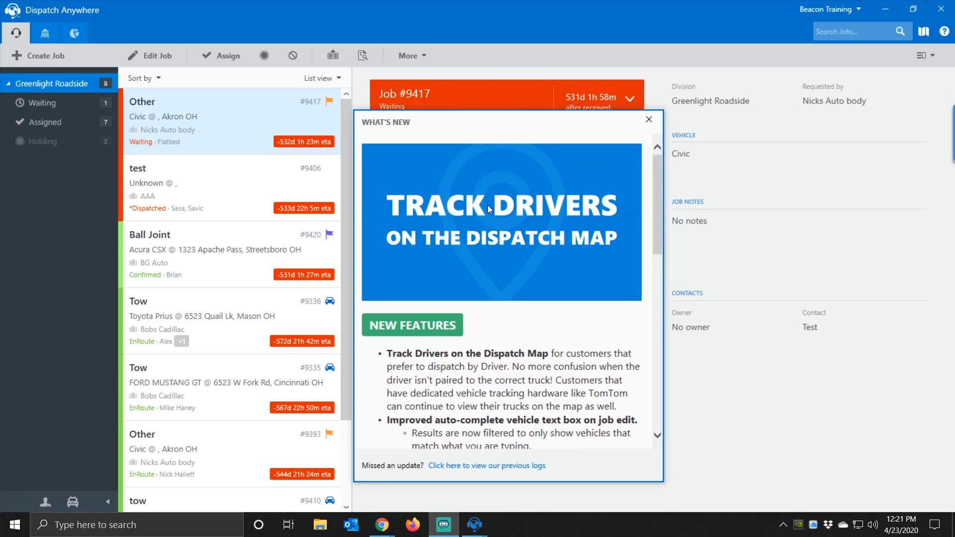
left_click(649, 120)
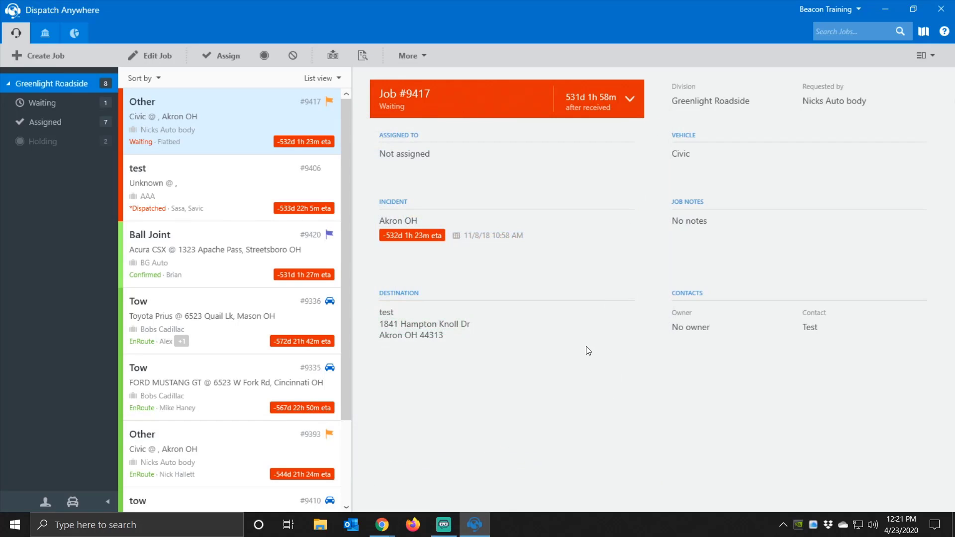
- Glance at the account menu, then show the drivers list and switch to tow vehicles
left_click(821, 16)
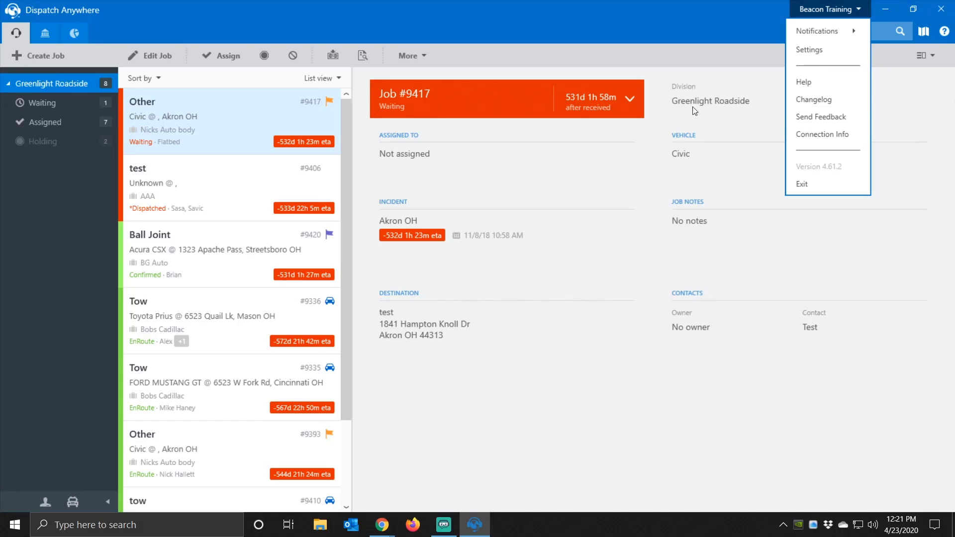
left_click(478, 31)
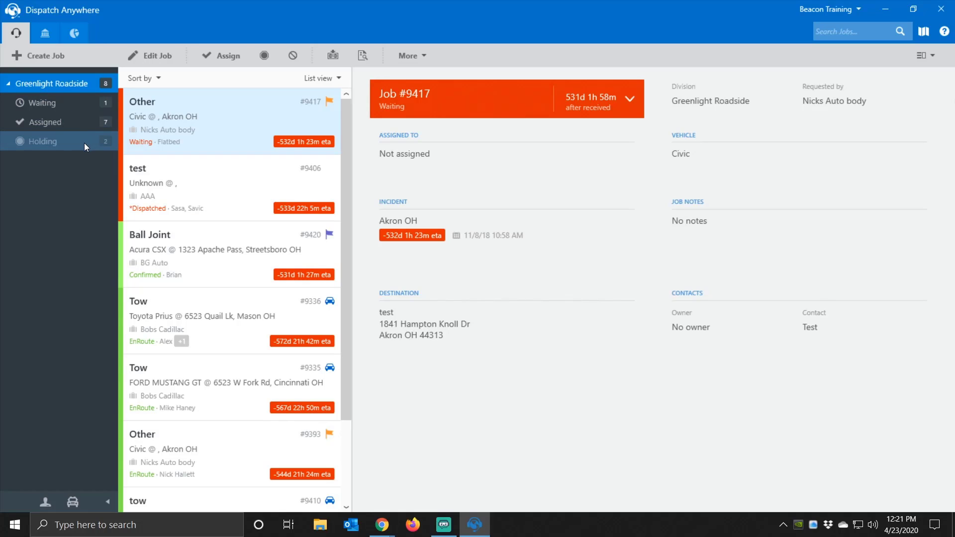
left_click(45, 502)
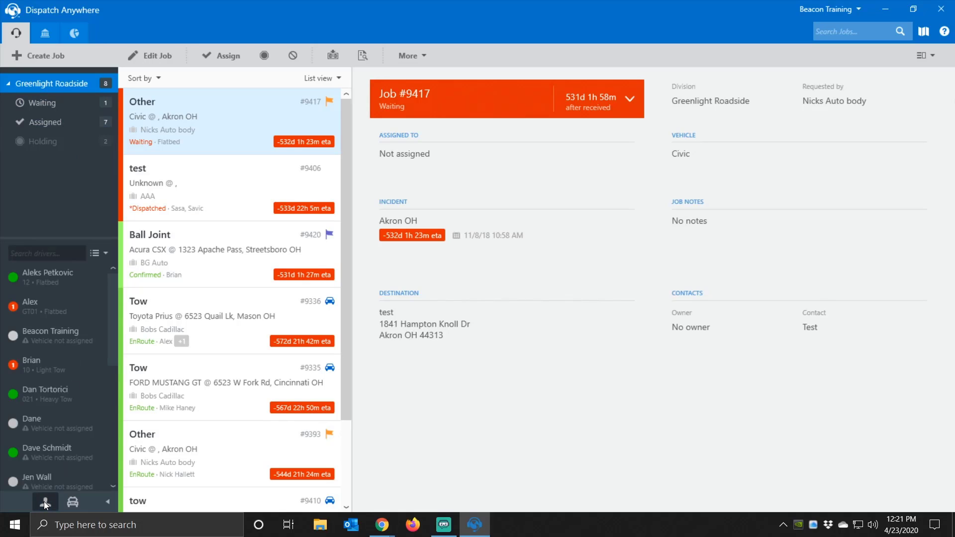
left_click(74, 502)
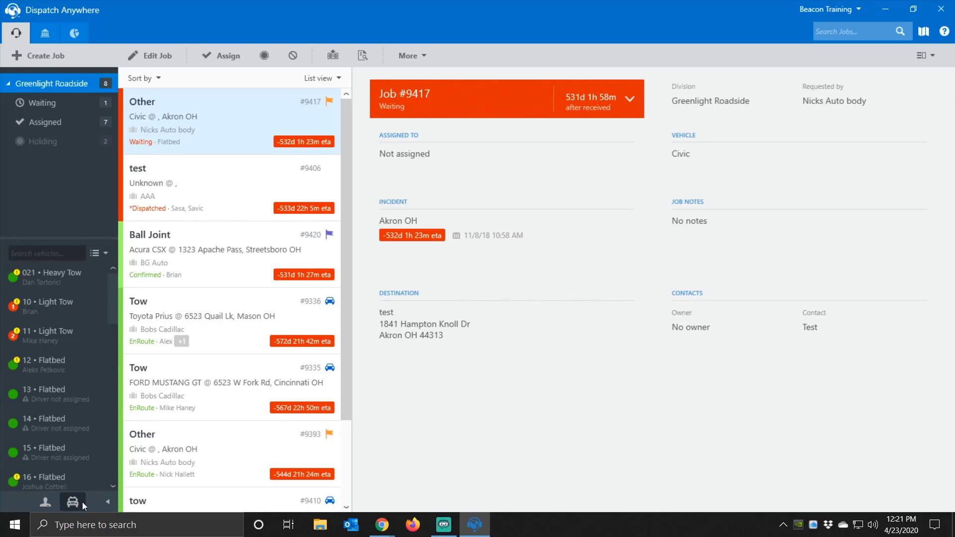
- Collapse and re-expand the side panel, then bring up the dispatch view choices
left_click(106, 503)
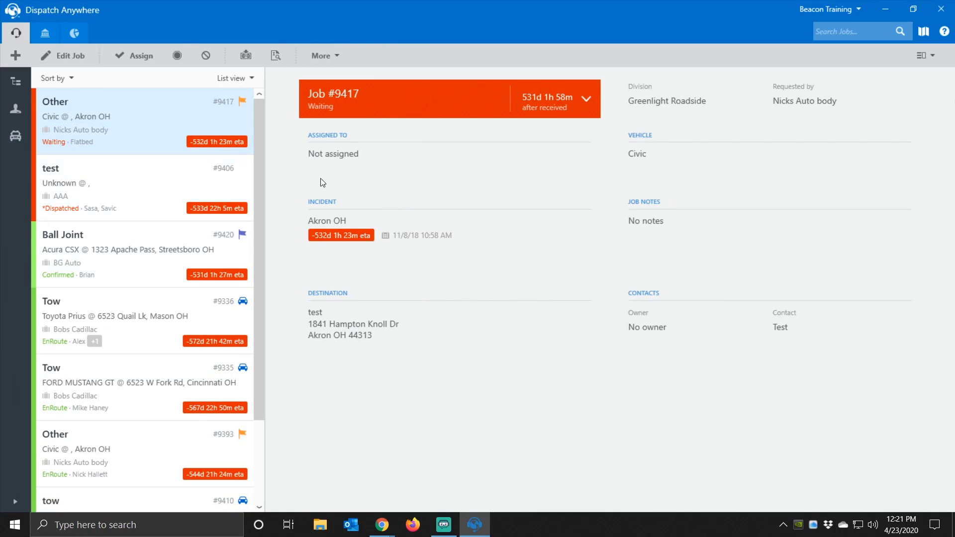
left_click(13, 505)
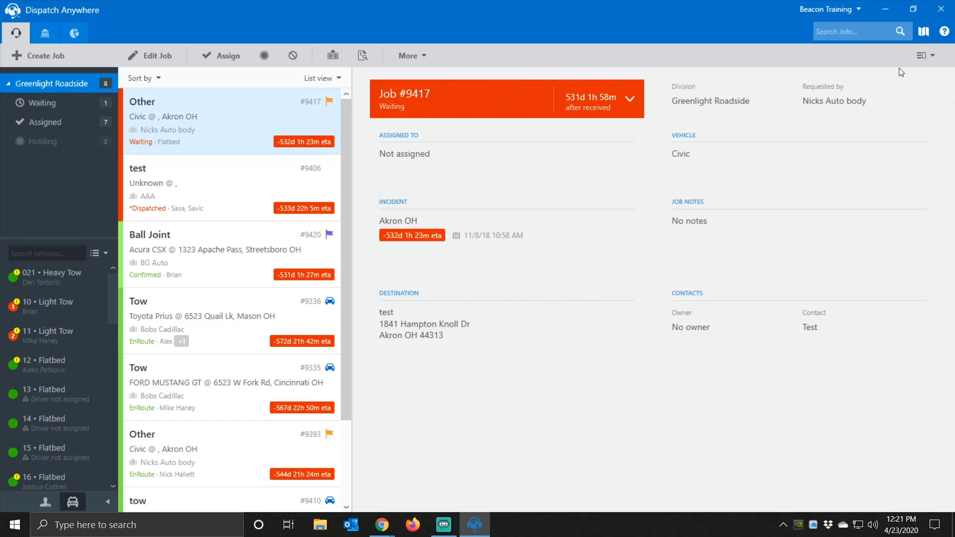
left_click(926, 58)
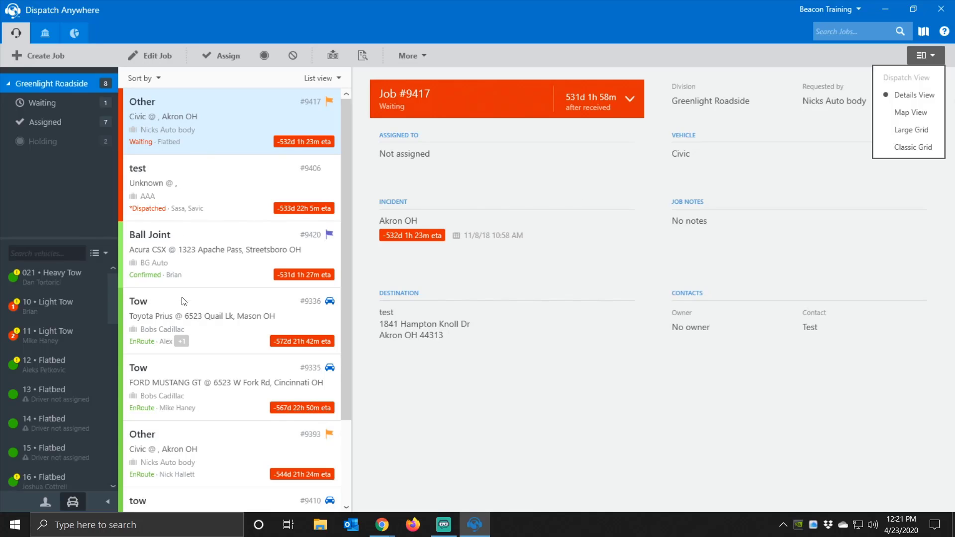
- Open tow job #9336 and expand its dispatched, confirmed and en-route timeline
left_click(181, 310)
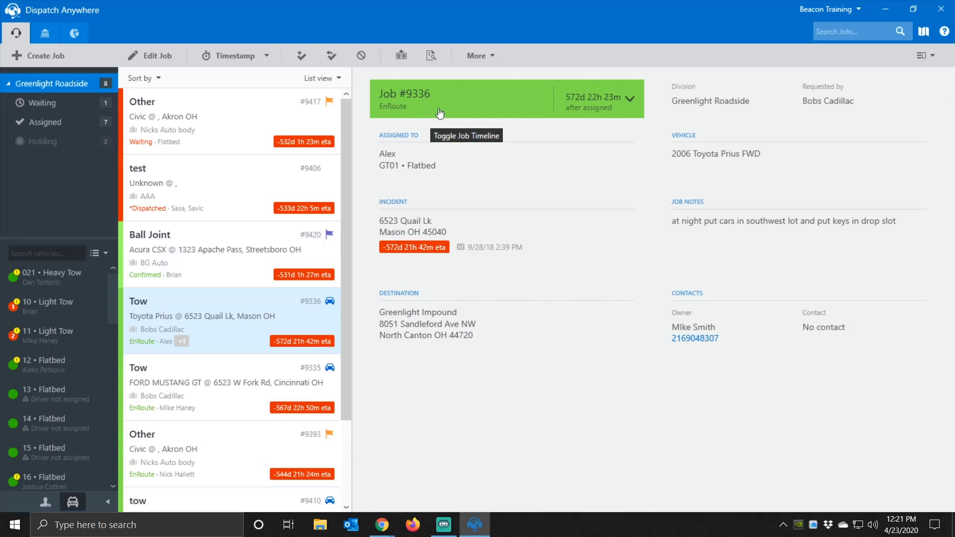
left_click(467, 110)
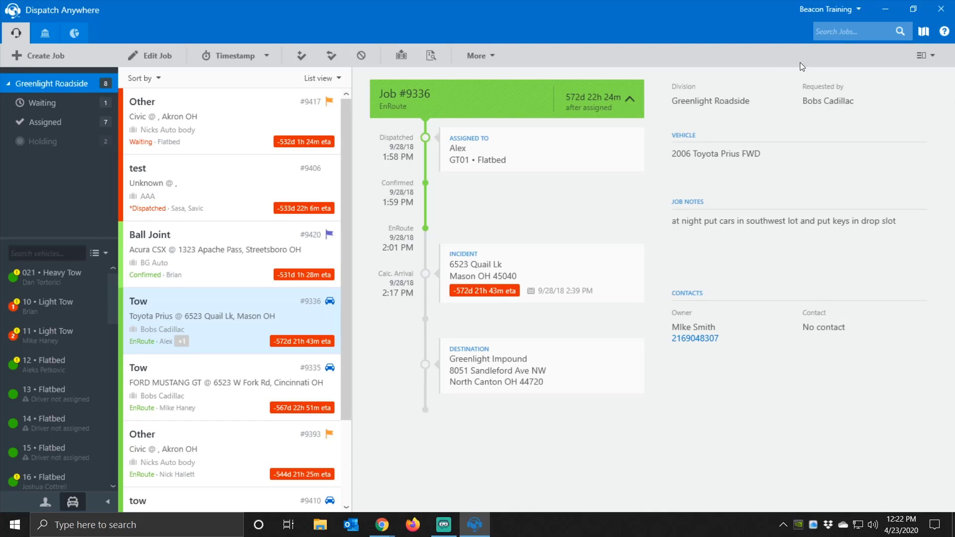
left_click(933, 56)
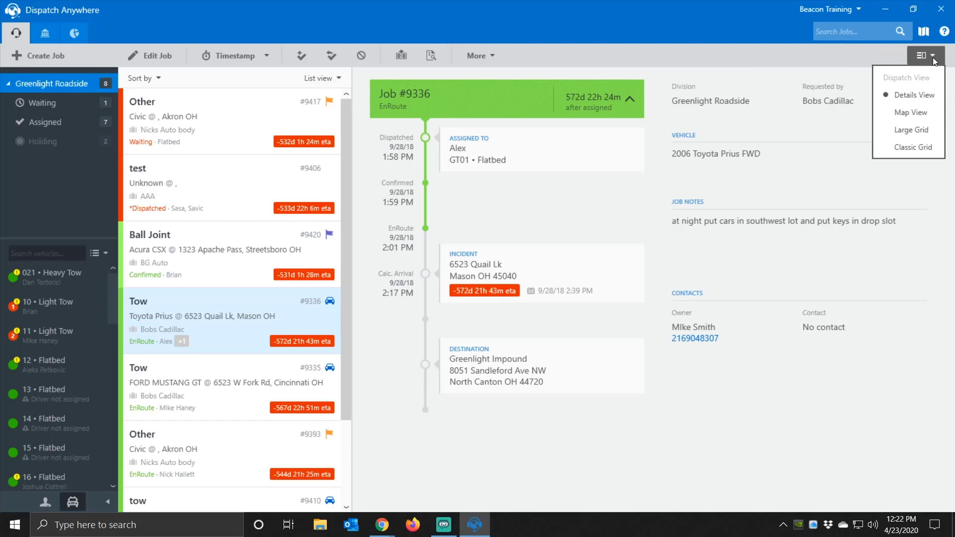
- Switch to Map View, zoom to fit all assets then all jobs, and use Satellite map mode
left_click(911, 112)
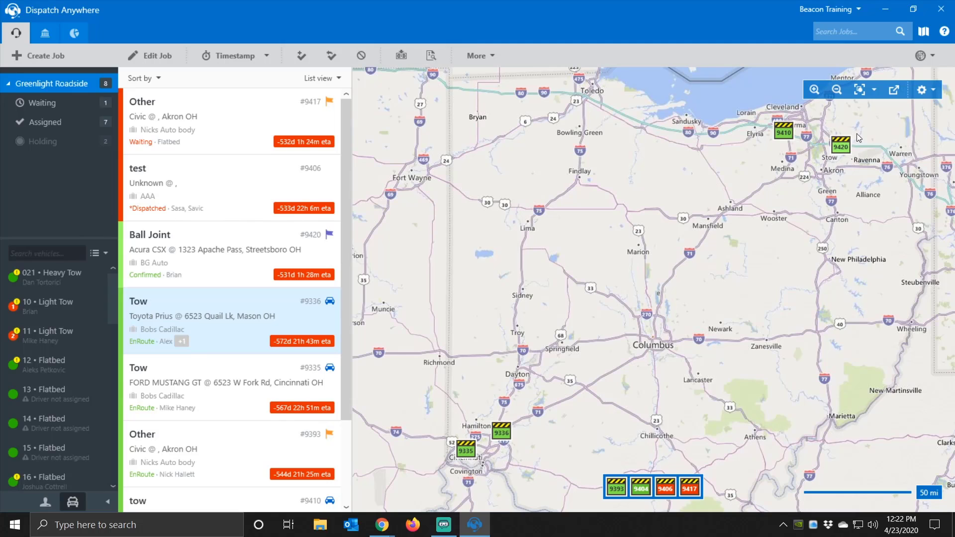
left_click(817, 94)
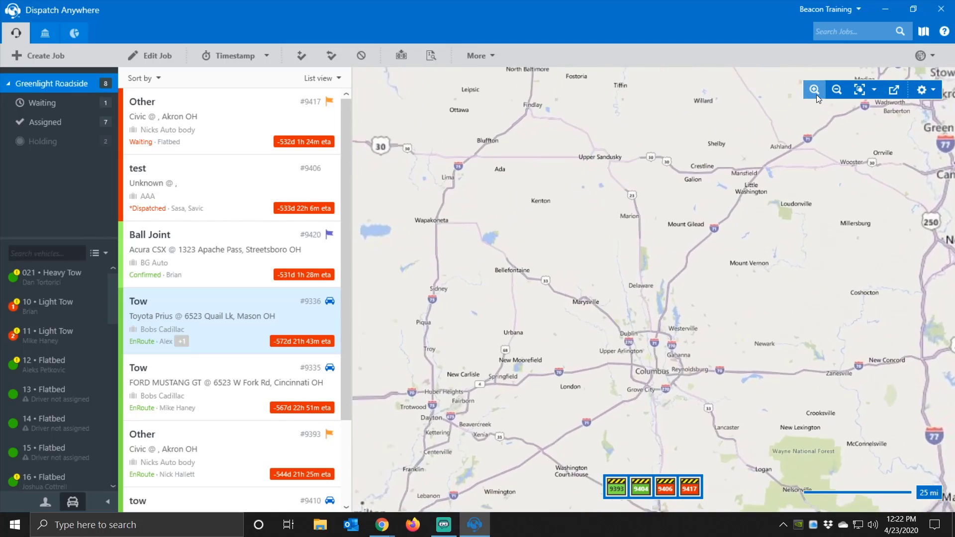
left_click(871, 90)
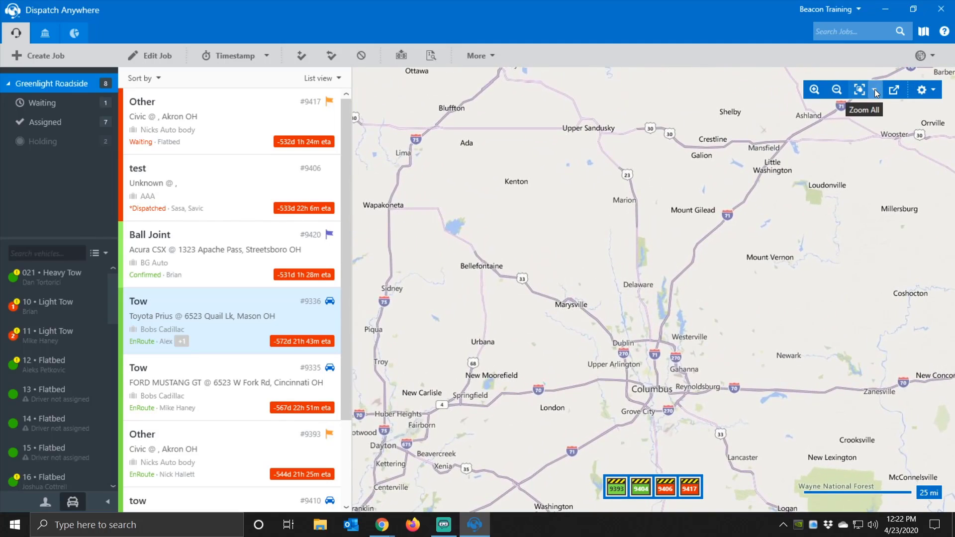
left_click(850, 113)
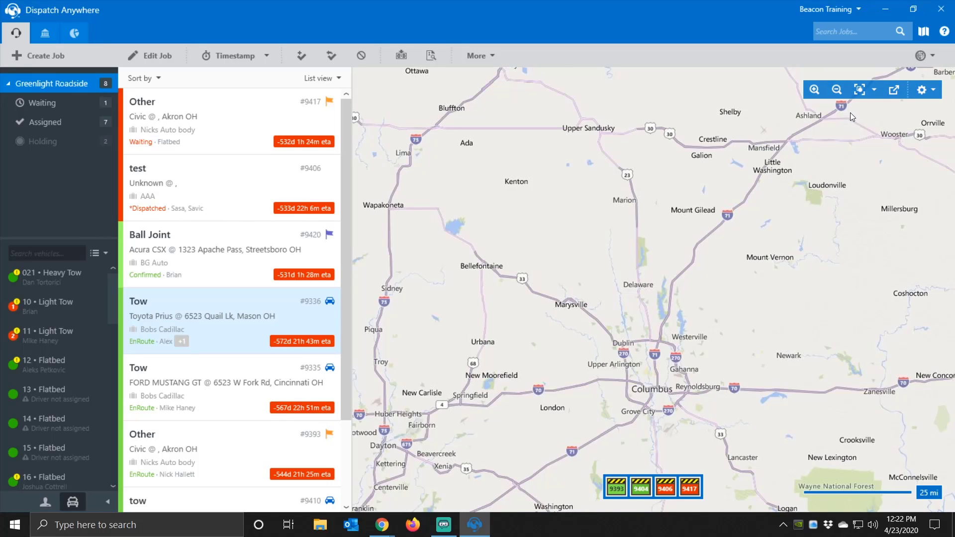
left_click(871, 91)
left_click(855, 130)
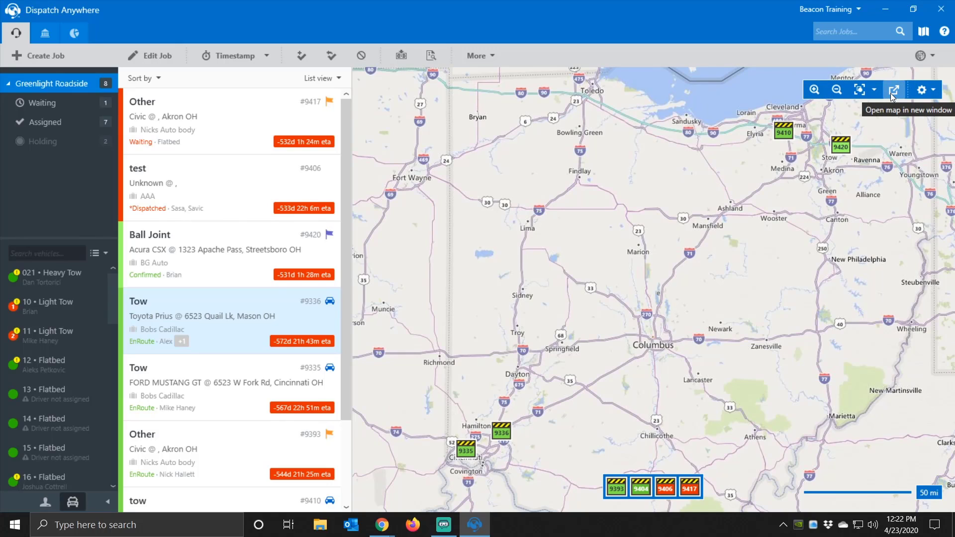
left_click(928, 91)
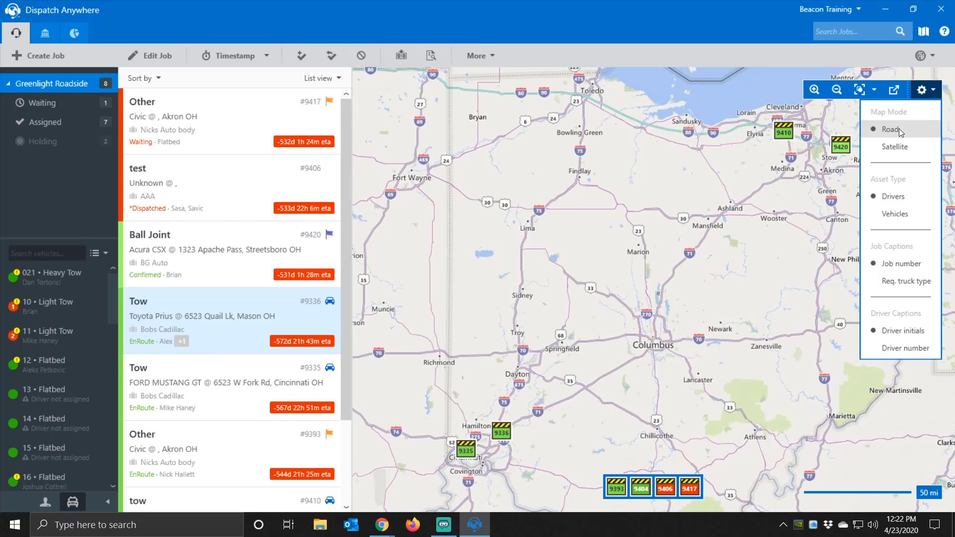
left_click(886, 147)
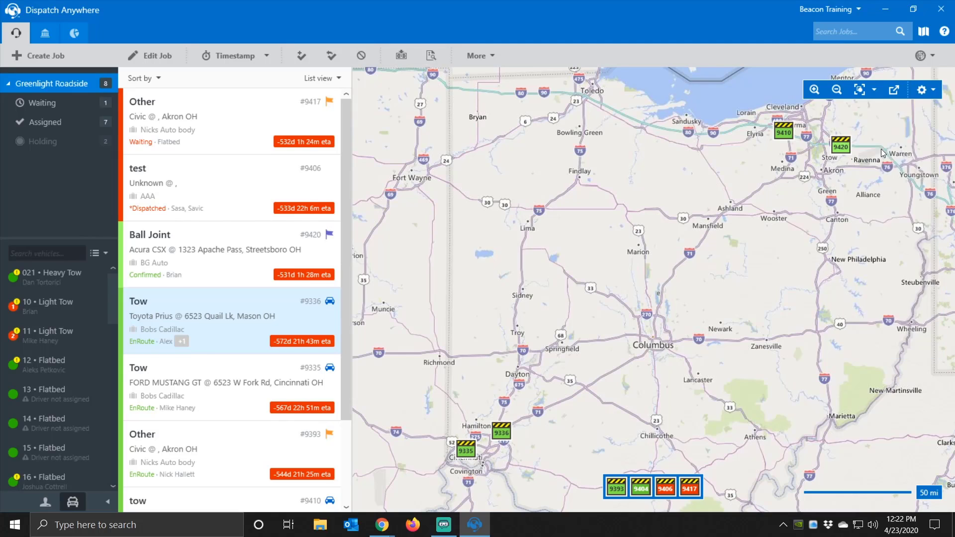
- Switch the map markers to vehicles and back to drivers, then bring up the board layouts
left_click(924, 90)
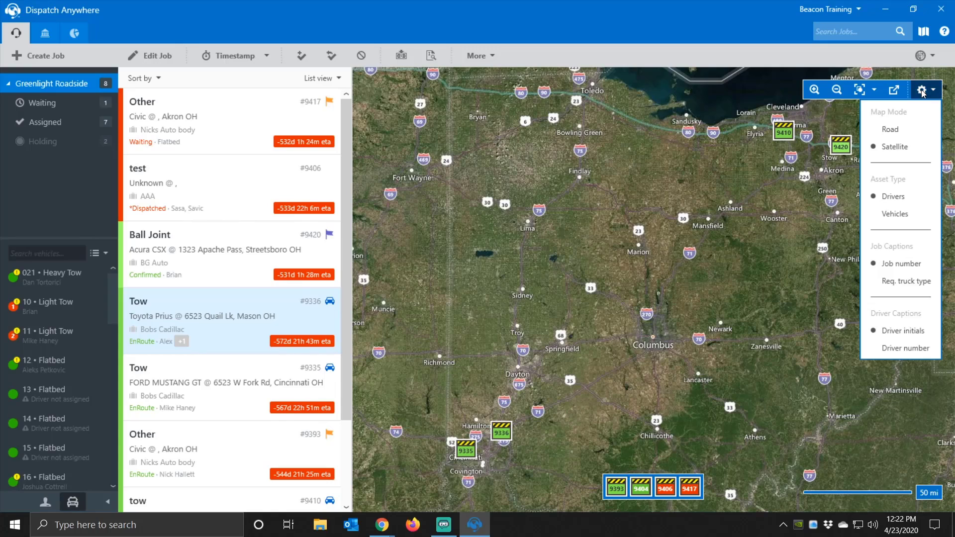
left_click(885, 215)
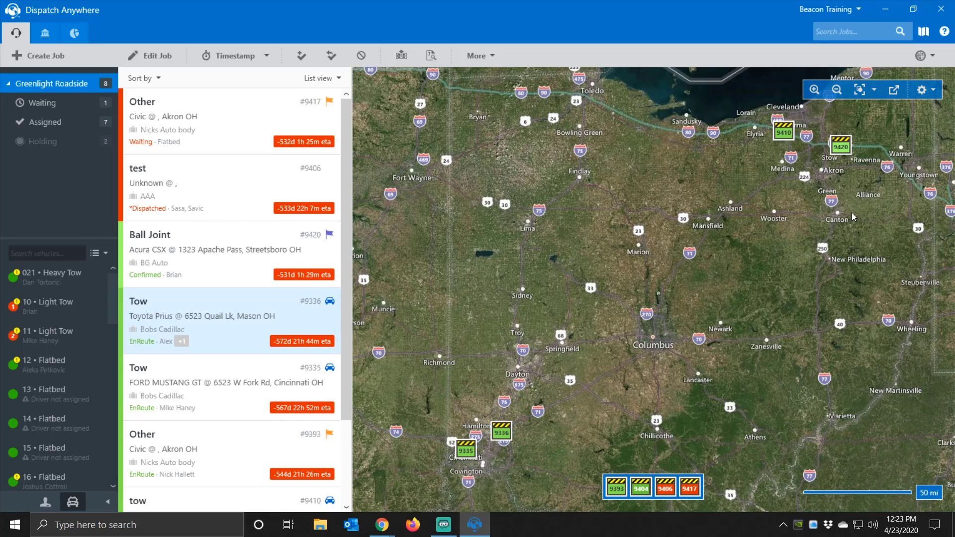
left_click(926, 90)
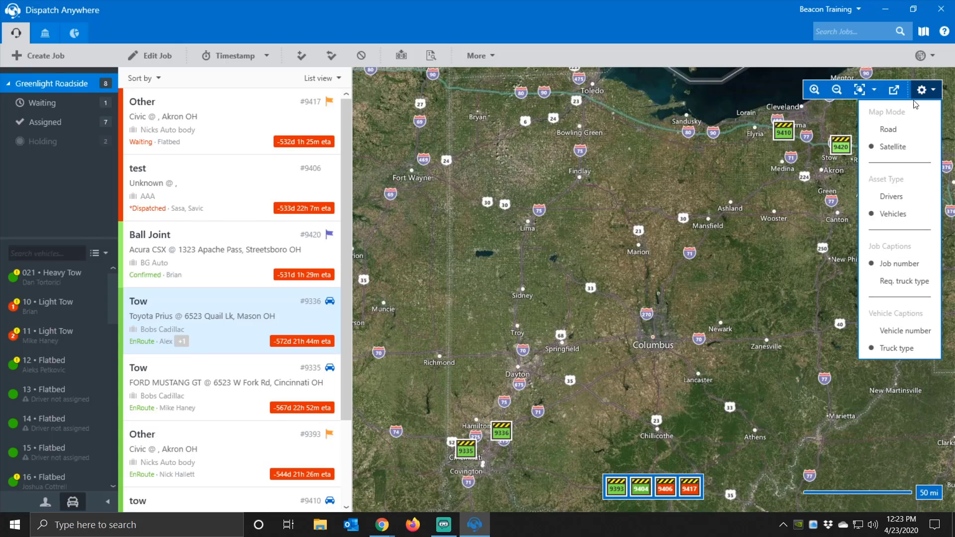
left_click(889, 197)
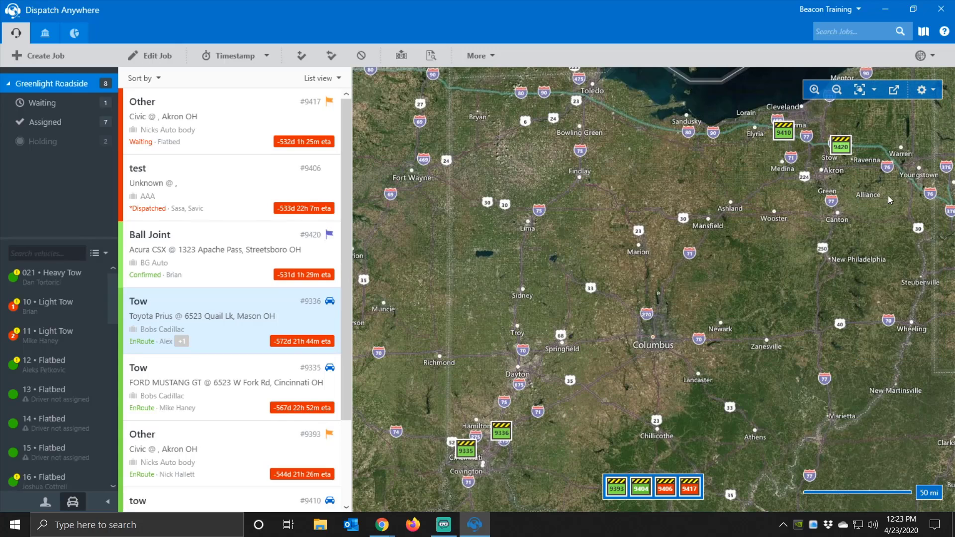
left_click(934, 91)
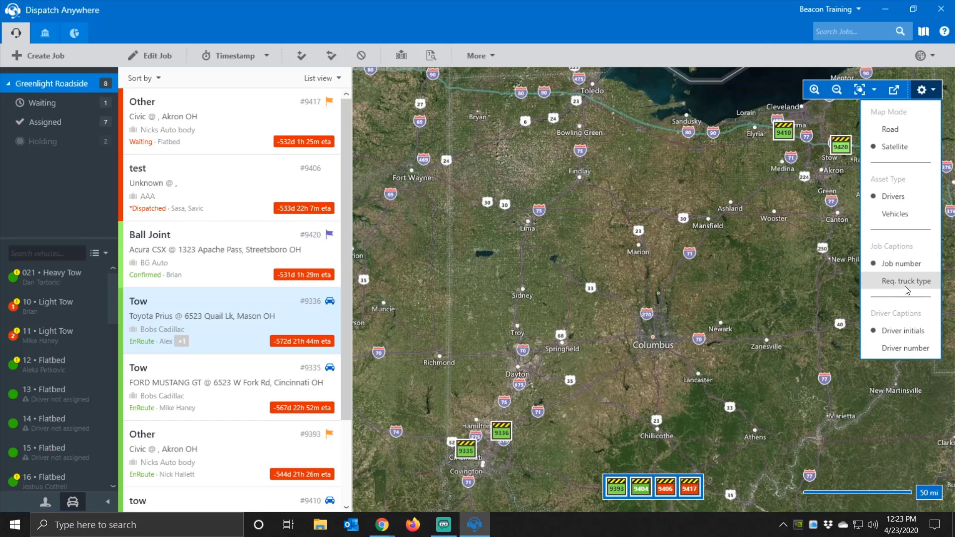
left_click(755, 332)
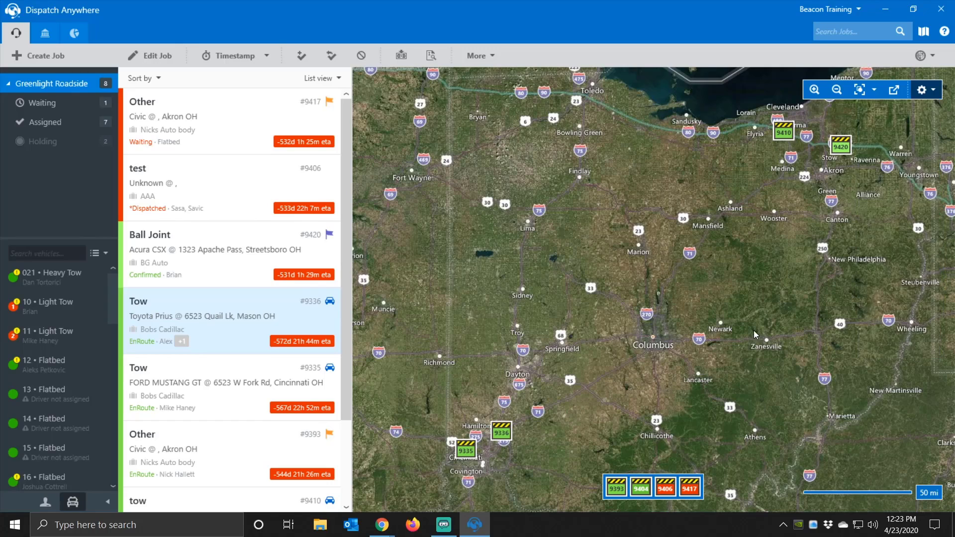
scroll(717, 271, "down", 2)
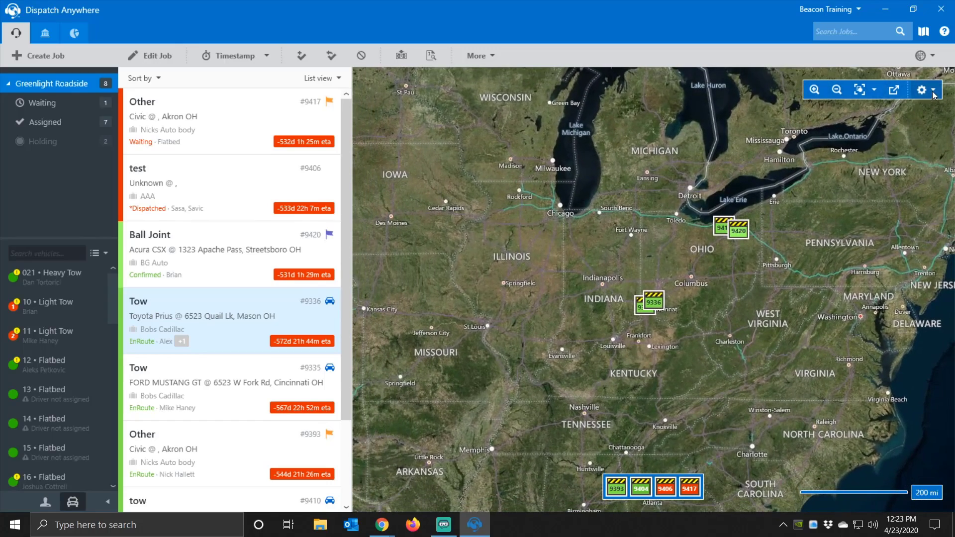
left_click(933, 93)
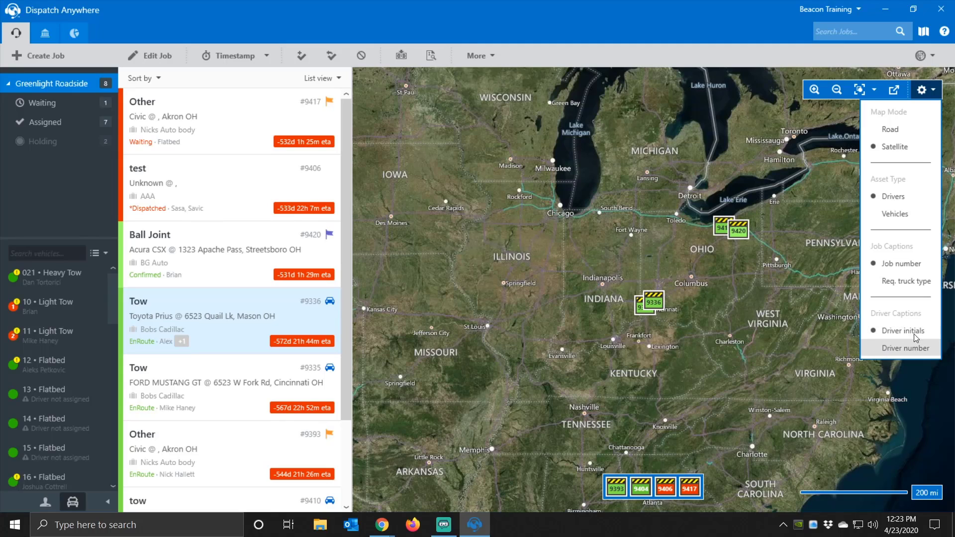
left_click(929, 58)
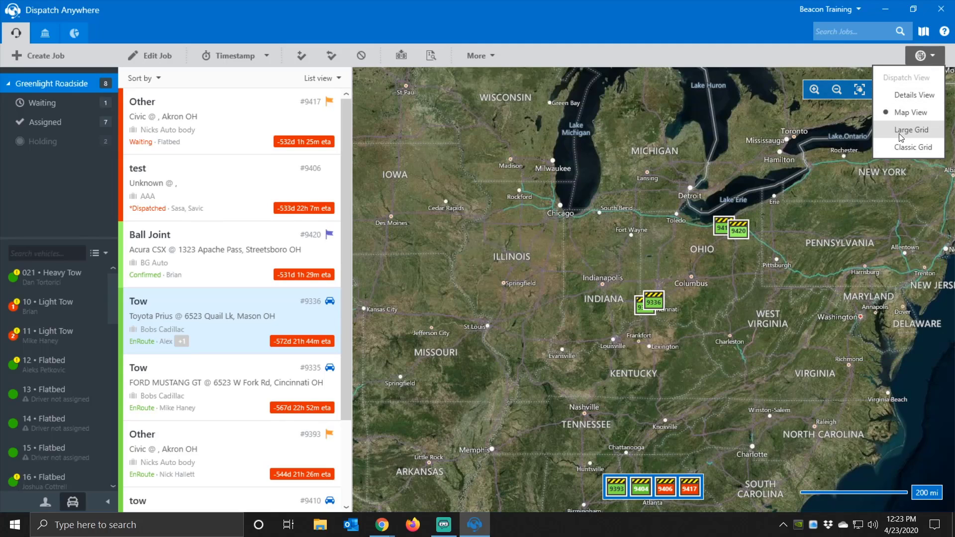
- Switch to Large Grid and move the Notes column beside ETA, widening it
left_click(910, 130)
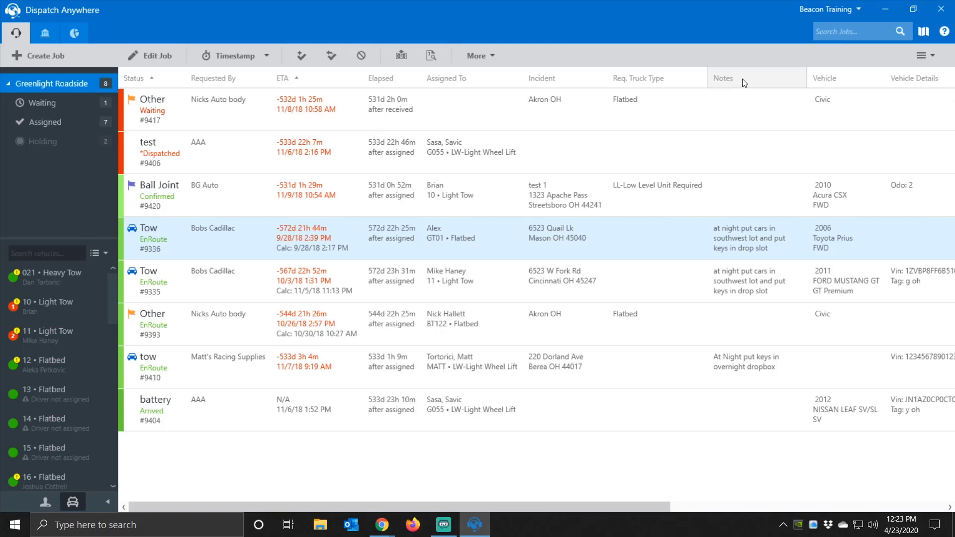
left_click_drag(741, 81, 377, 84)
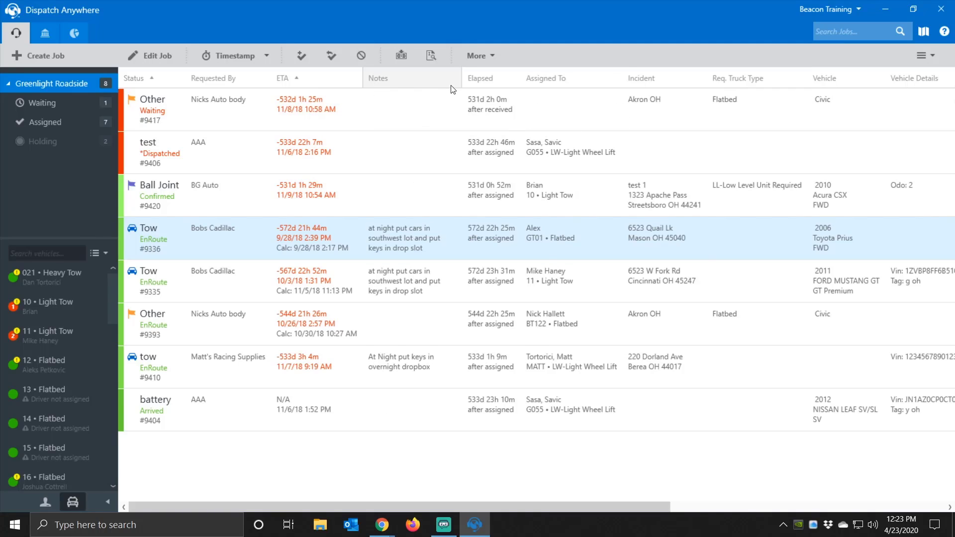
left_click_drag(467, 79, 543, 79)
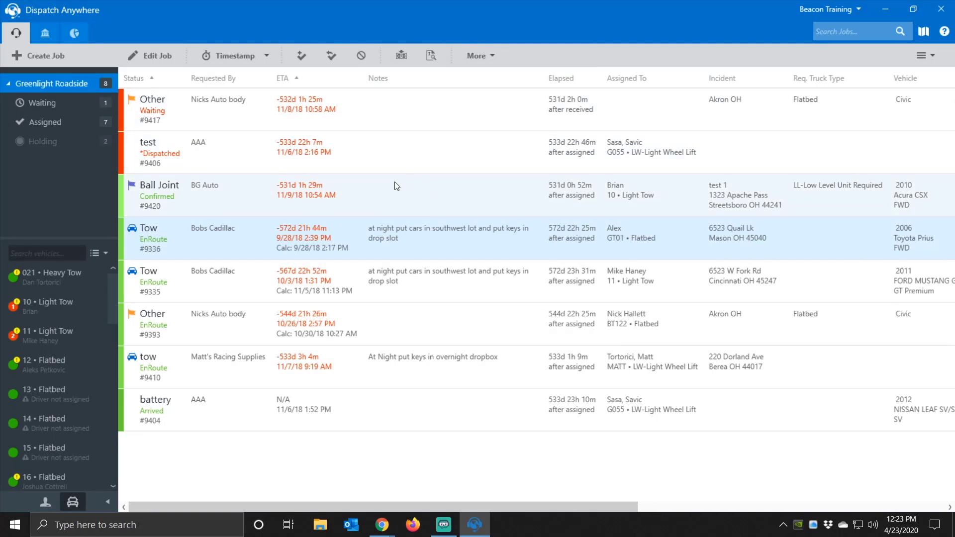
left_click_drag(387, 507, 774, 488)
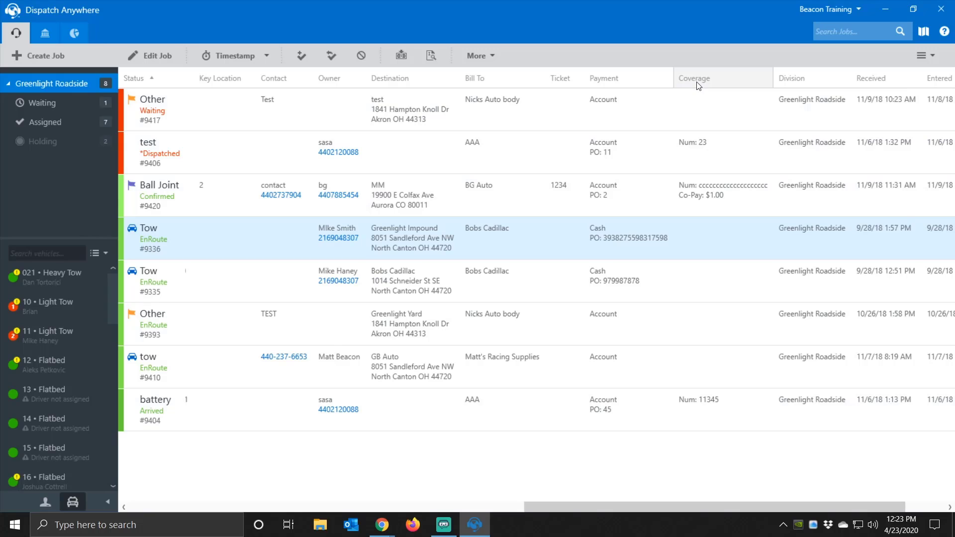
- Move the Coverage column so it sits right after Incident
left_click_drag(697, 83, 264, 86)
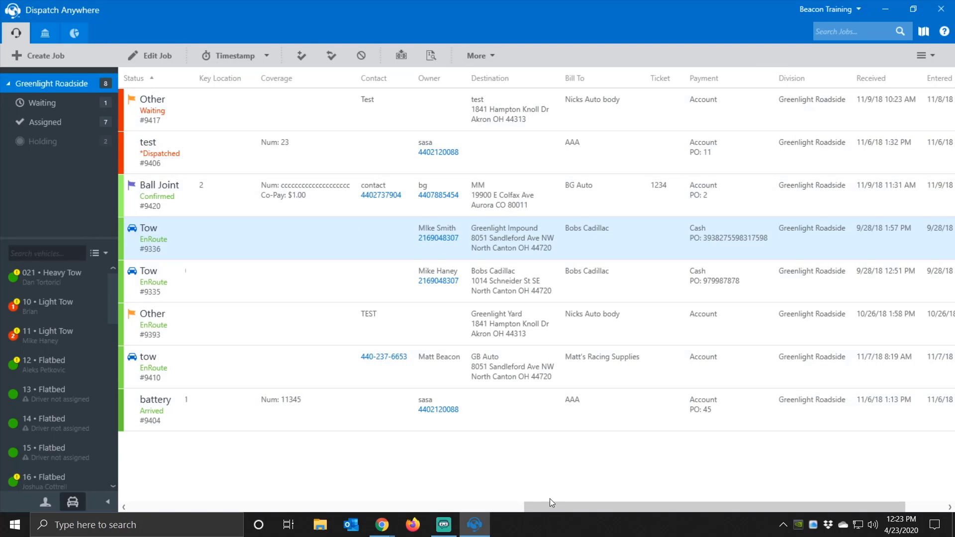
left_click_drag(531, 507, 346, 506)
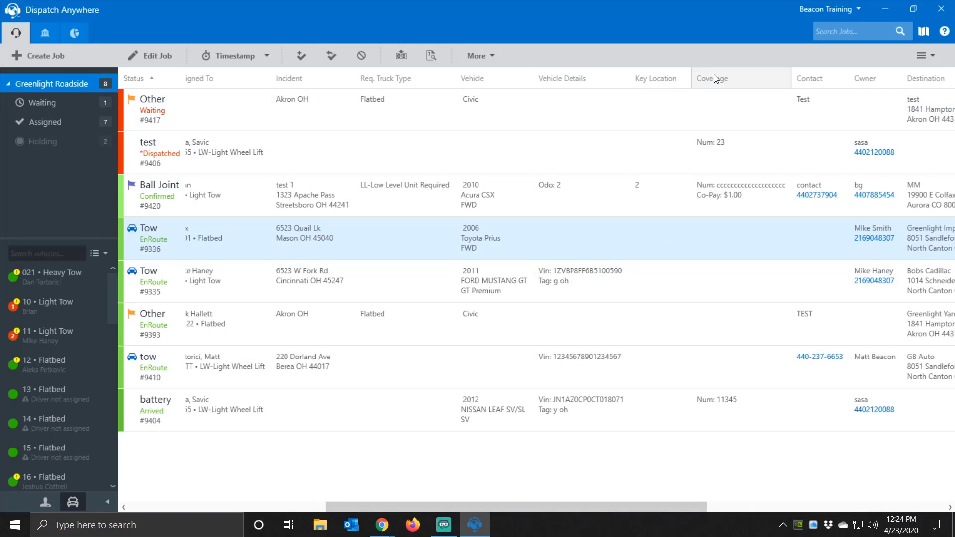
left_click_drag(715, 74, 363, 79)
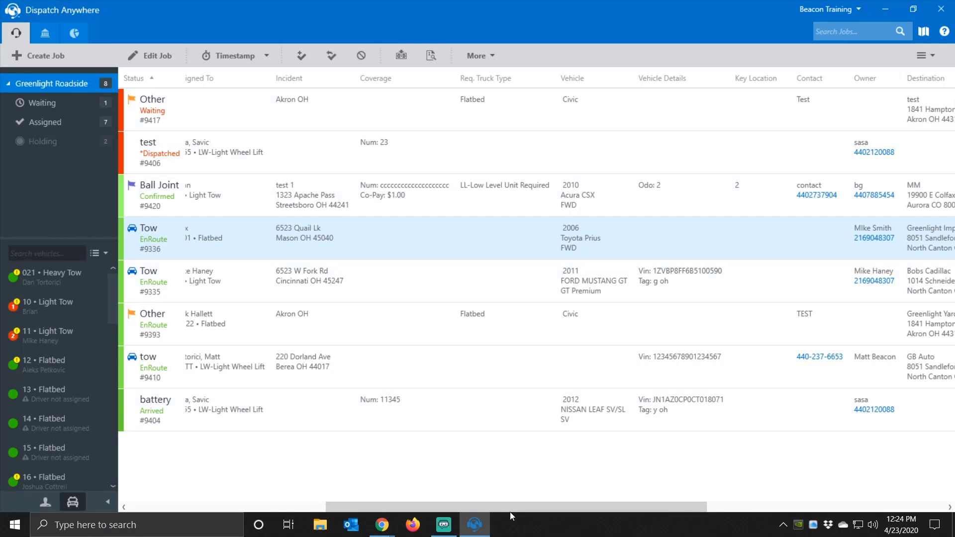
left_click_drag(510, 512, 312, 507)
- Switch to Classic Grid and place a widened Key Location column after Style
left_click(922, 55)
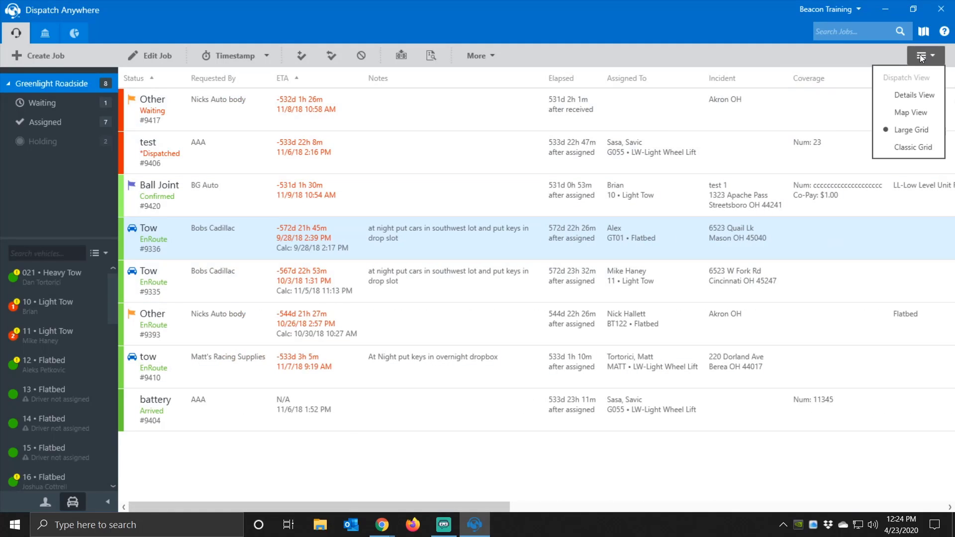
left_click(910, 147)
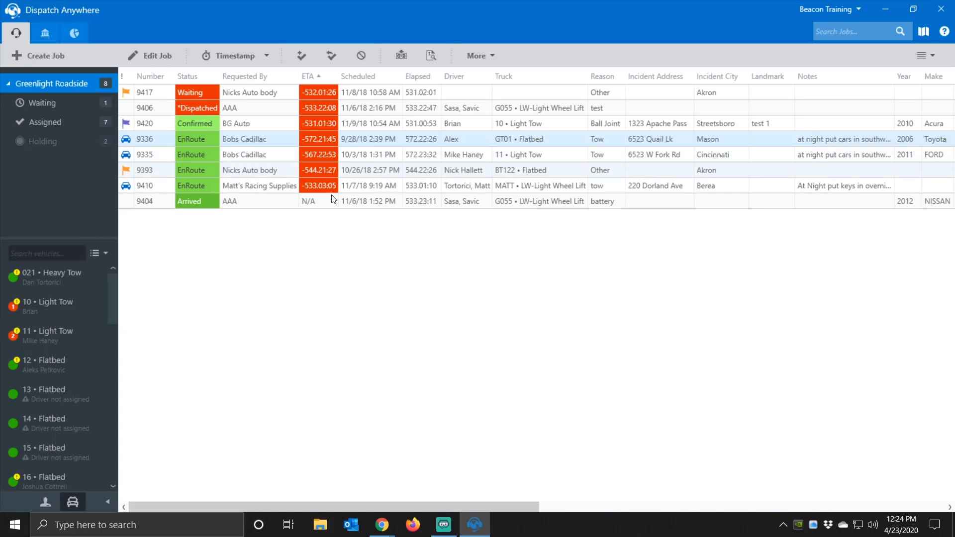
left_click_drag(429, 510, 677, 503)
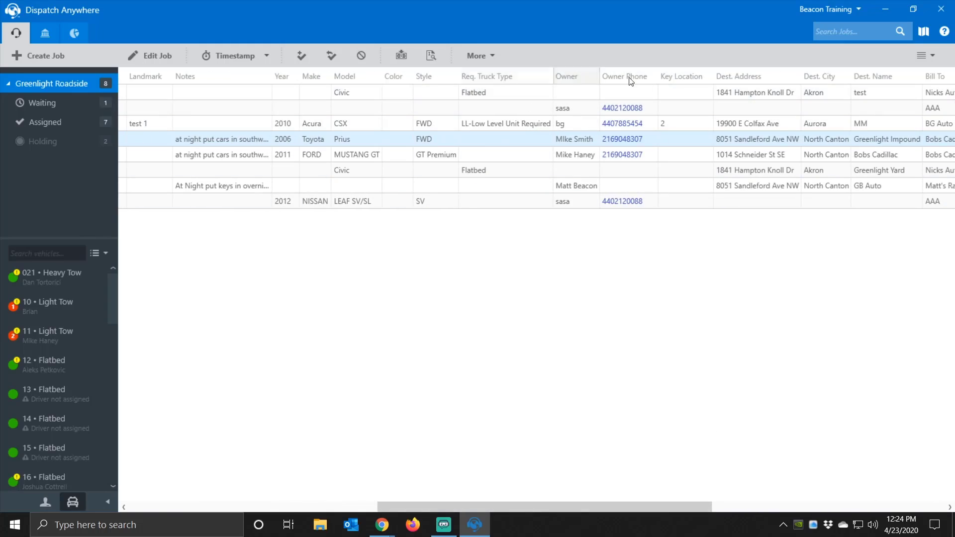
left_click_drag(674, 77, 454, 79)
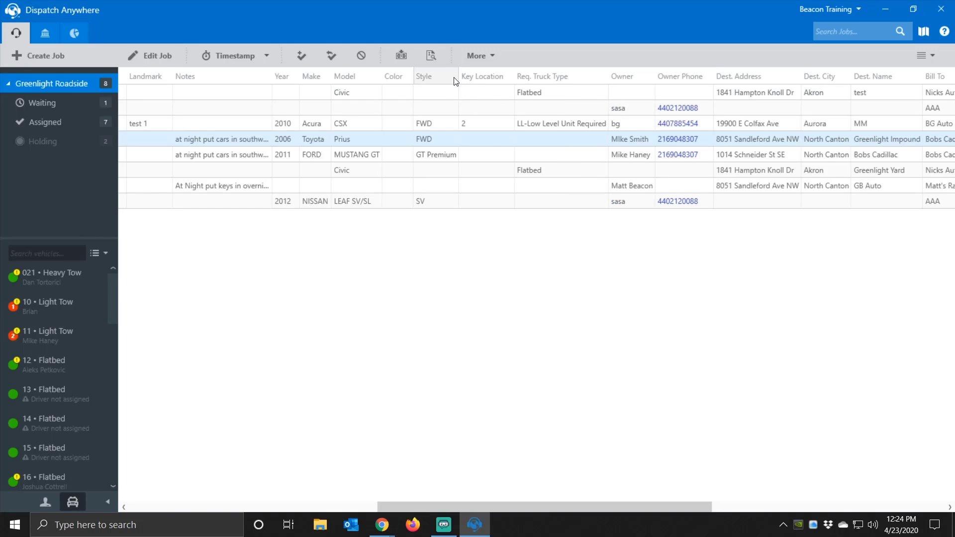
left_click_drag(514, 77, 561, 77)
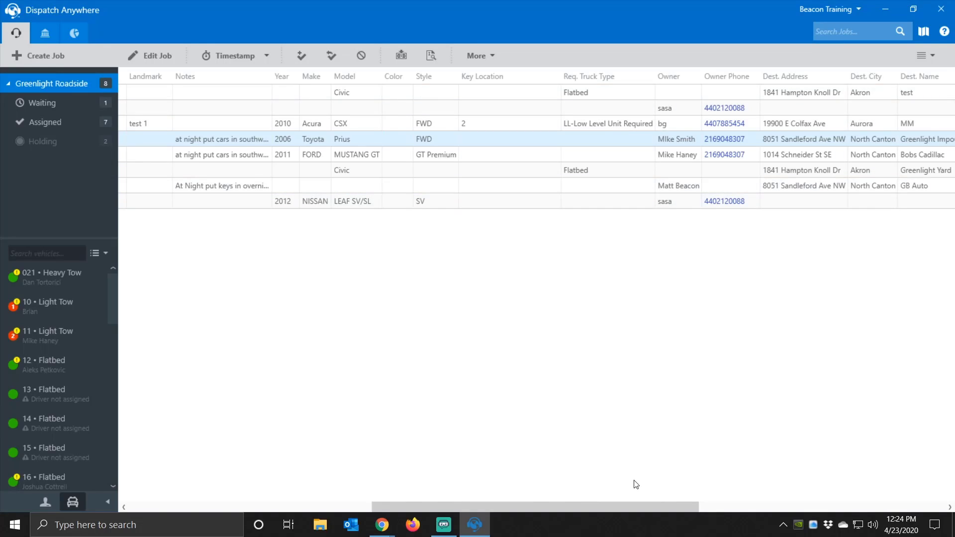
left_click_drag(623, 505, 310, 504)
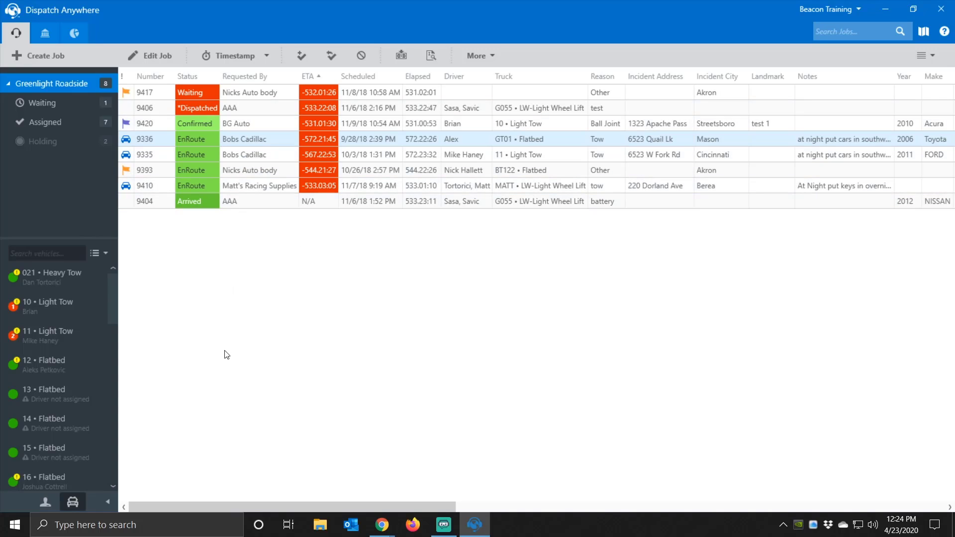
- Switch back to Large Grid, then to the Details View job list
left_click(940, 61)
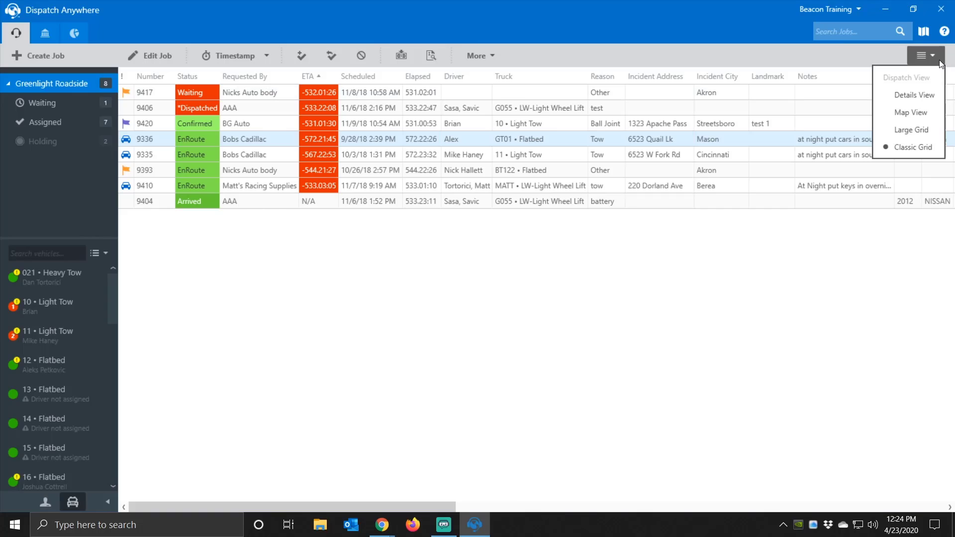
left_click(917, 133)
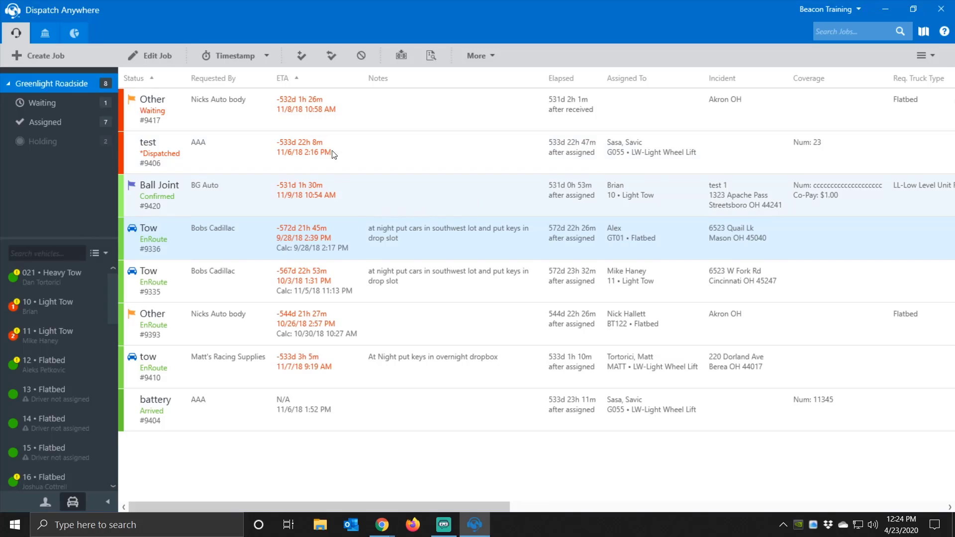
left_click(928, 57)
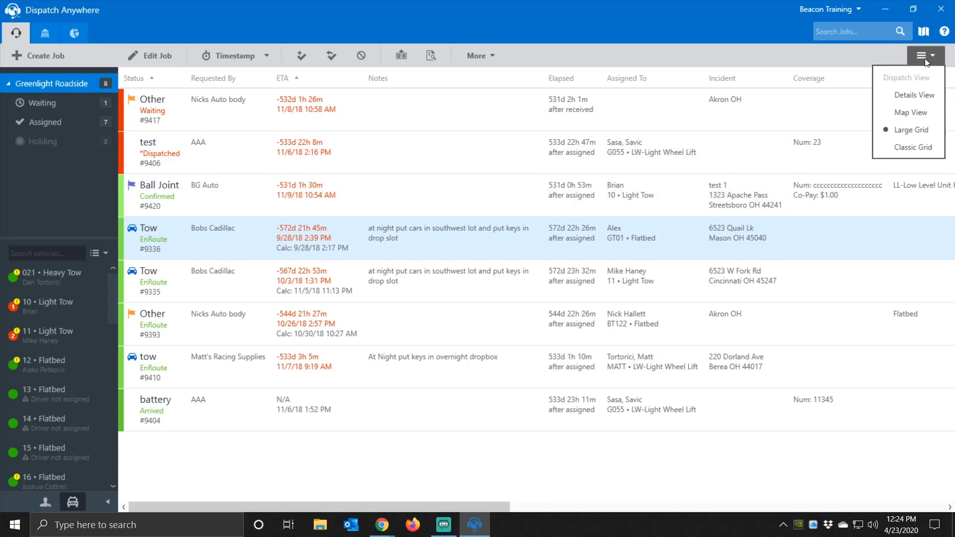
left_click(907, 96)
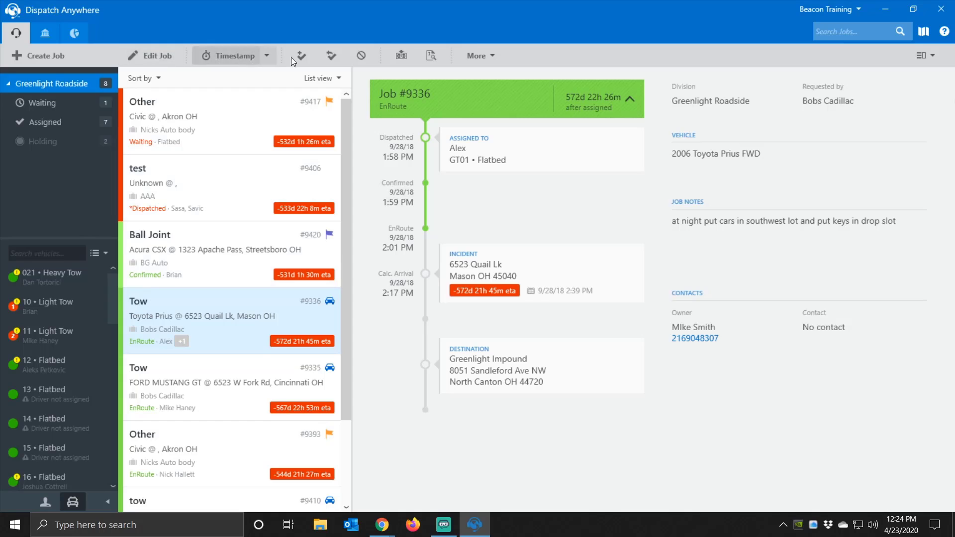
left_click(40, 53)
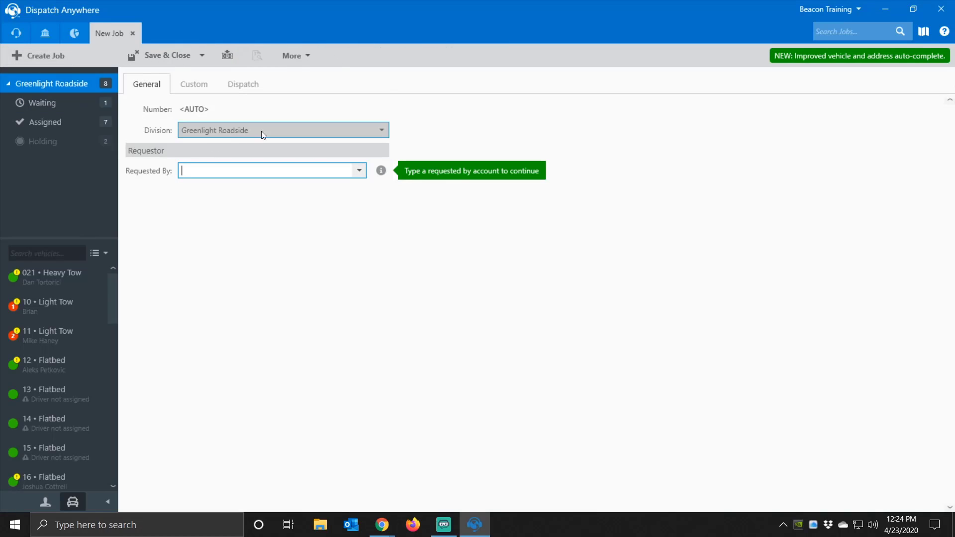
- Set Bobs Cadillac as the new job's requesting account
left_click(359, 171)
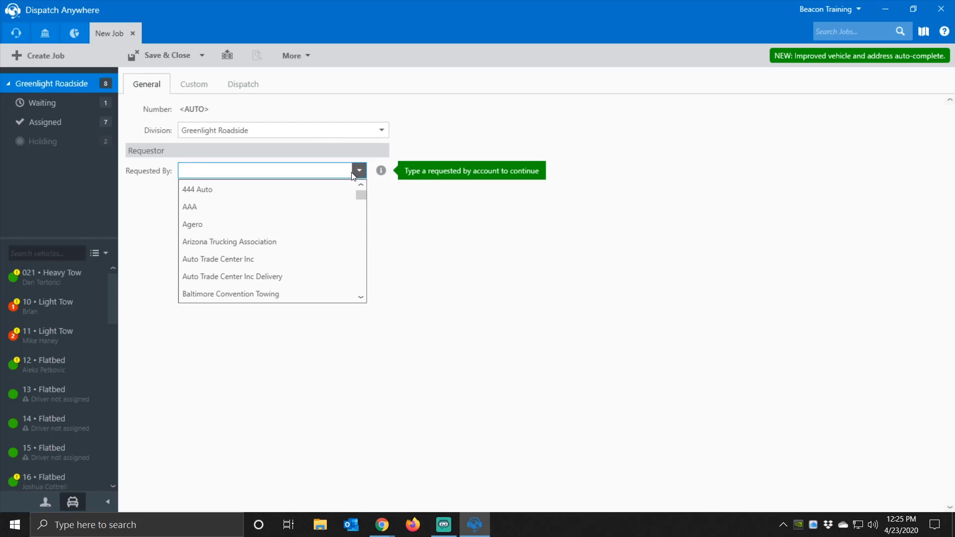
scroll(272, 266, "down", 2)
scroll(267, 271, "down", 1)
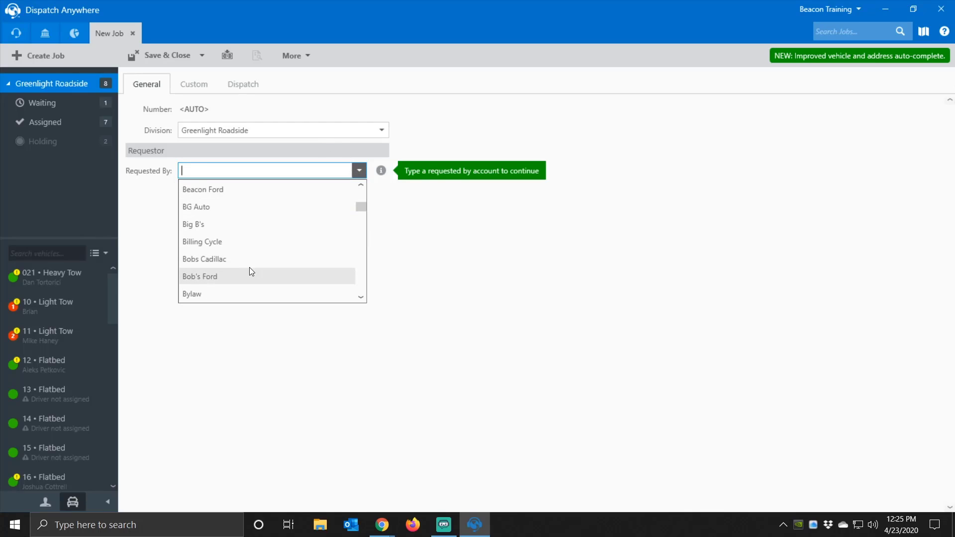
left_click(230, 259)
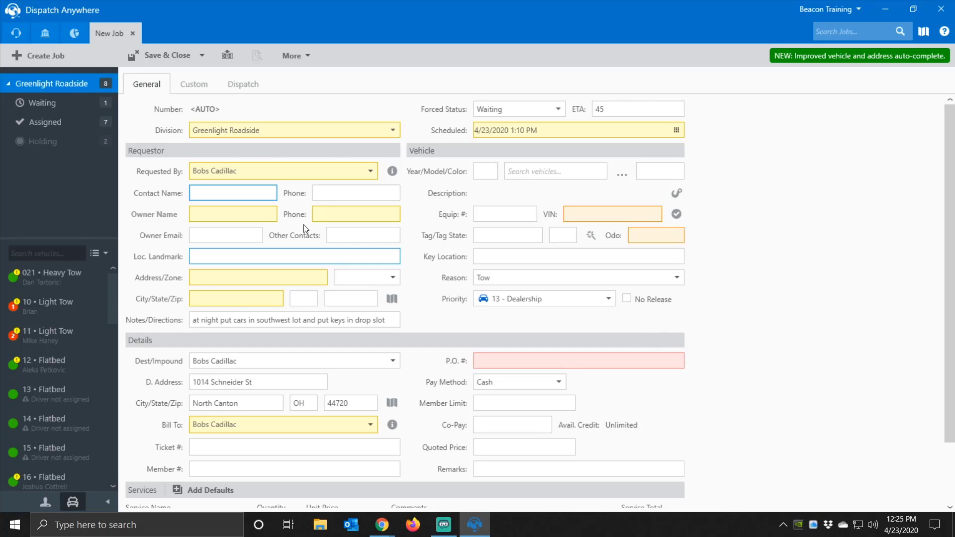
- Enter the vehicle owner's full name, phone number and e-mail address
left_click(241, 212)
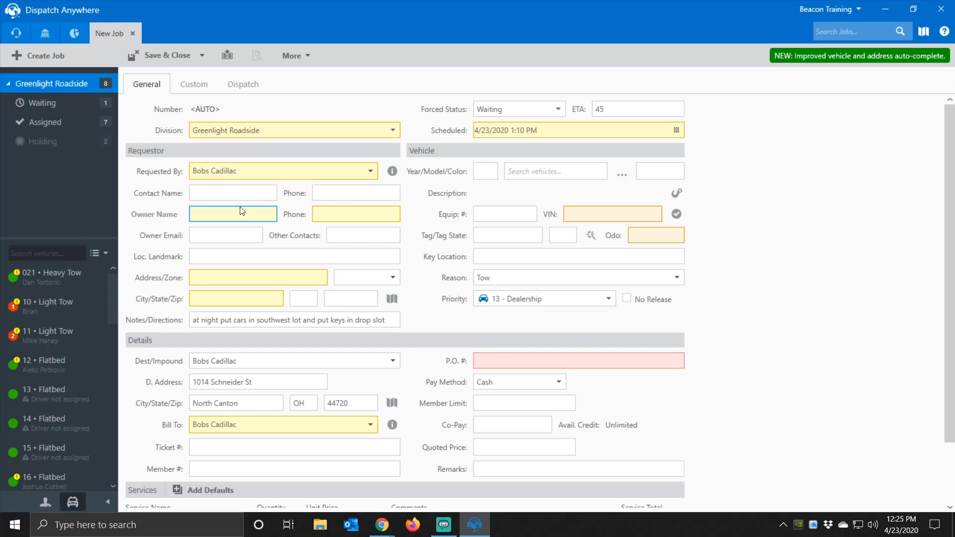
key("Tab")
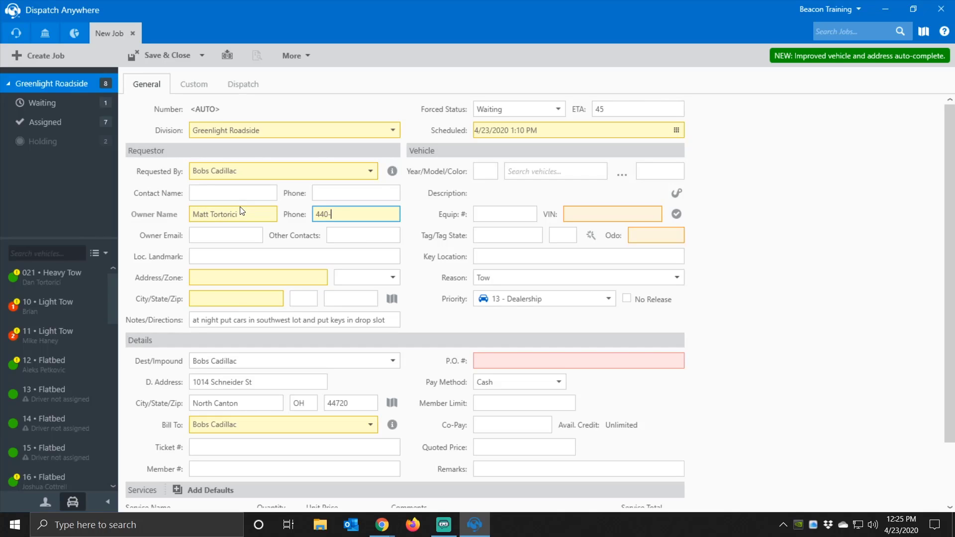
key("Tab")
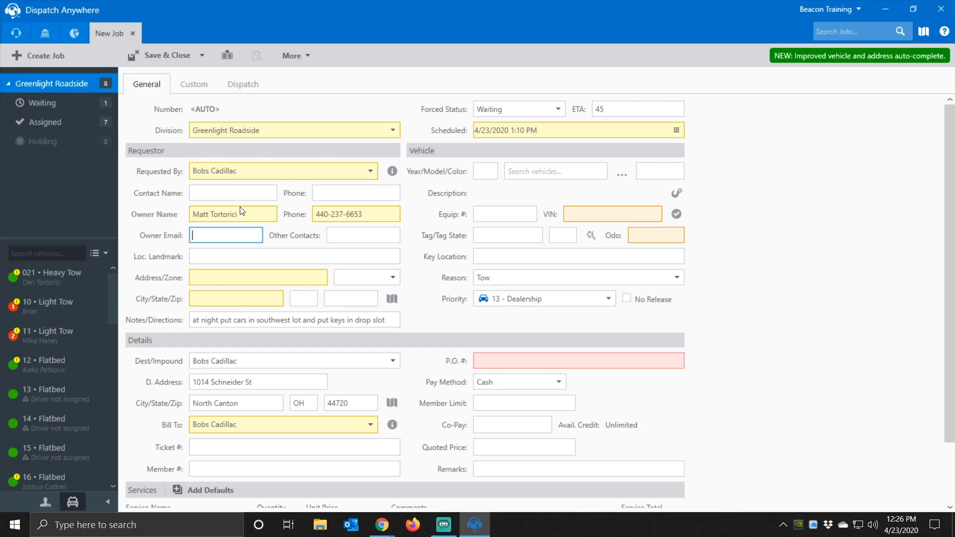
- Pick Giant Eagle as the landmark and accept the suggested Medina, OH street address
key("Tab")
key("Tab")
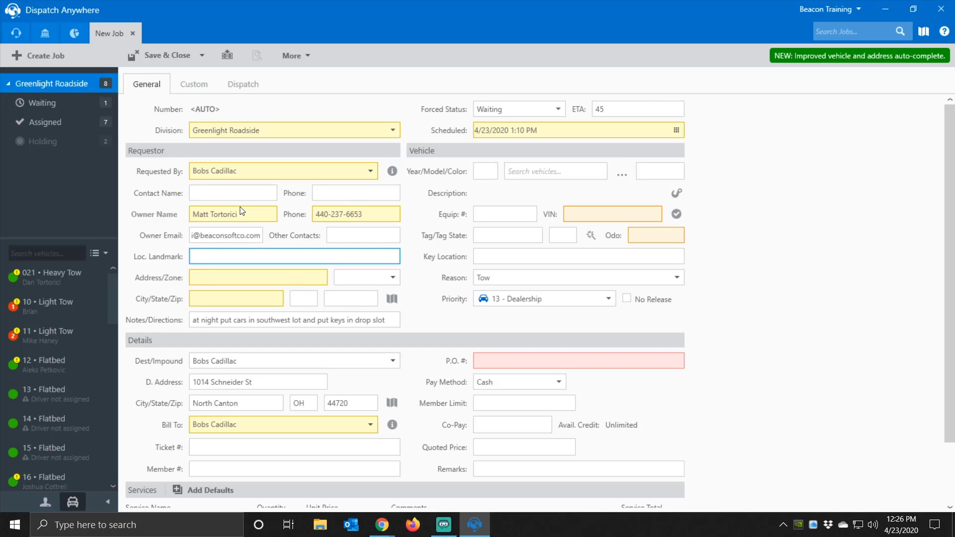
type("Giant Eagle")
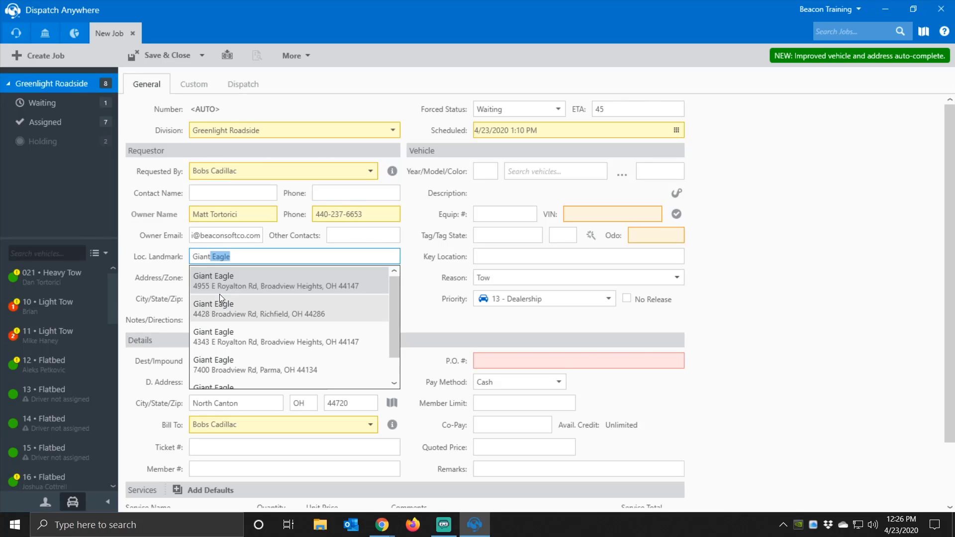
left_click(223, 280)
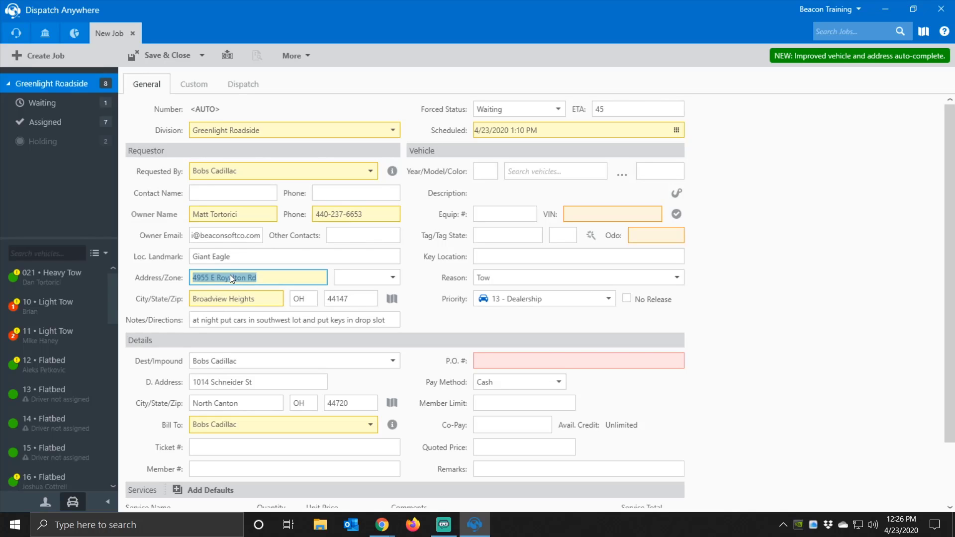
type("986 Medina")
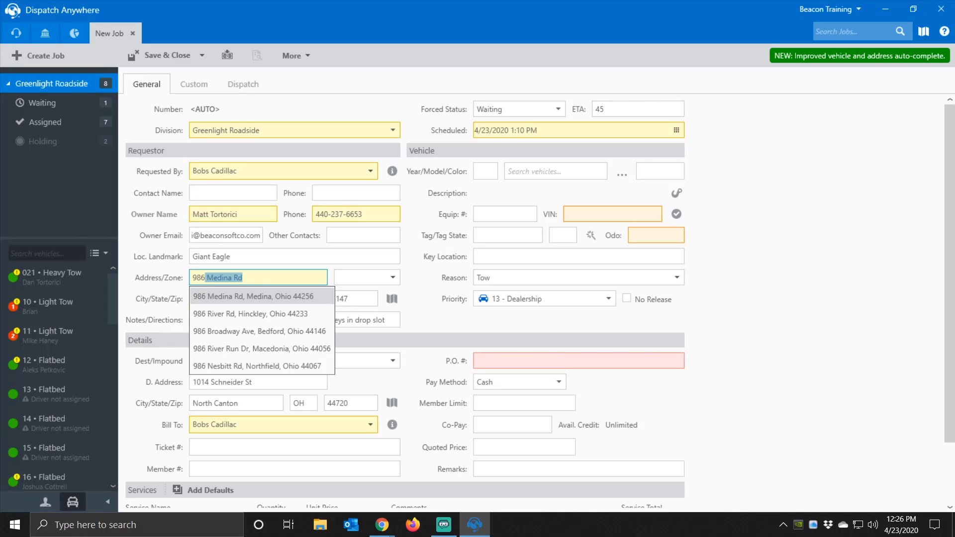
key("Tab")
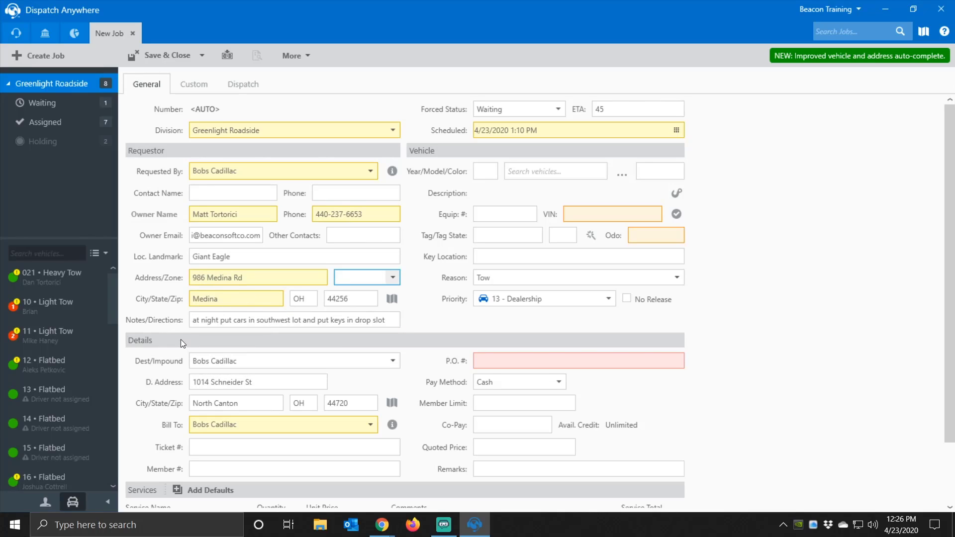
left_click(225, 320)
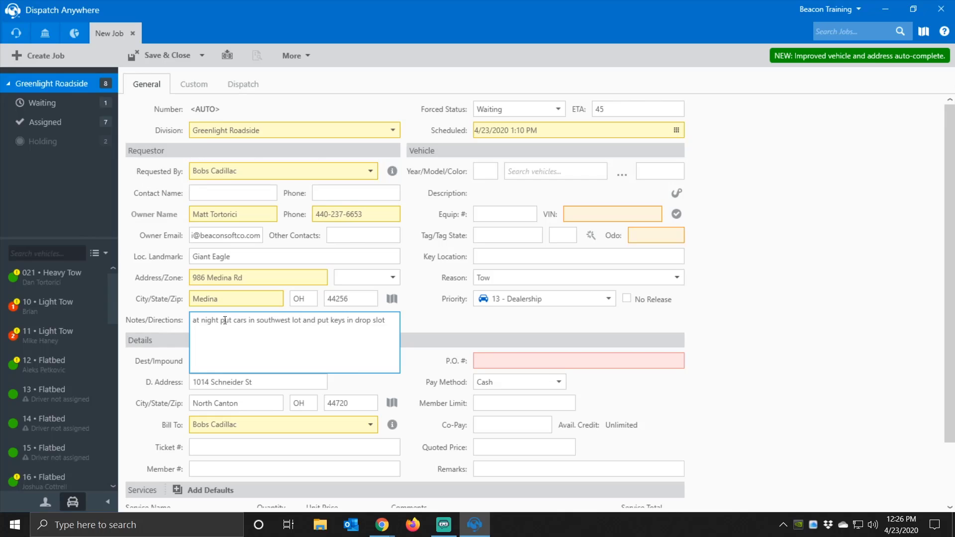
- Enter the vehicle as a 2012 Honda Civic FWD in Red
key("Tab")
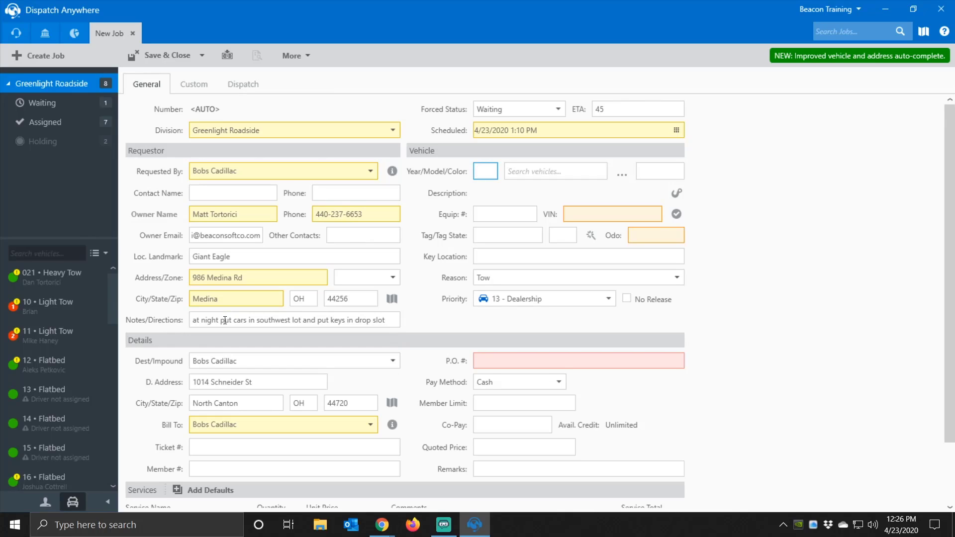
type("2012")
key("Tab")
type("c")
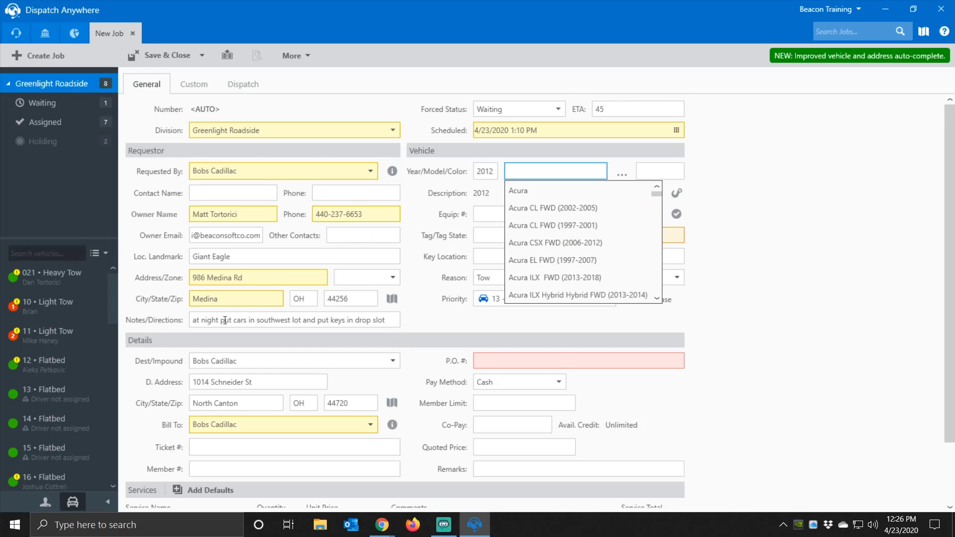
type("iv")
key("Tab")
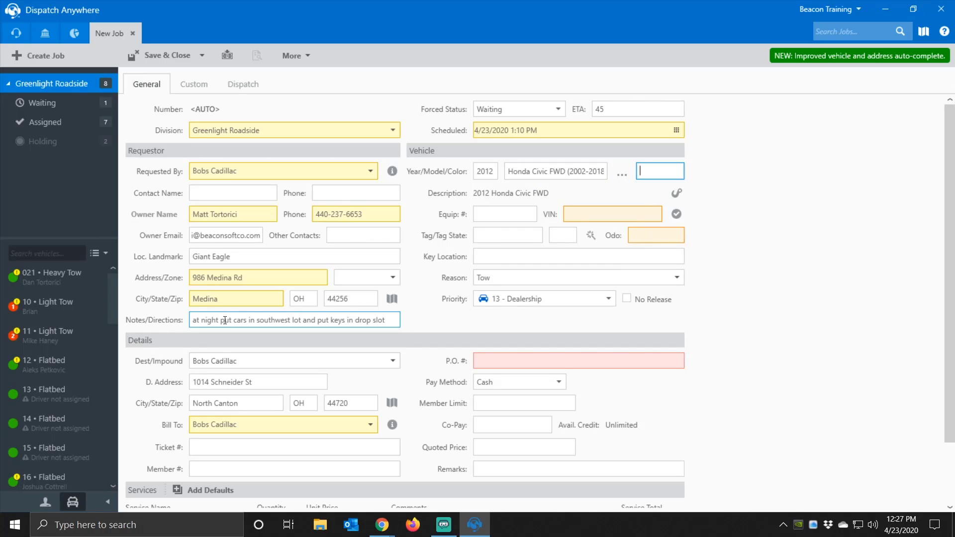
type("Red")
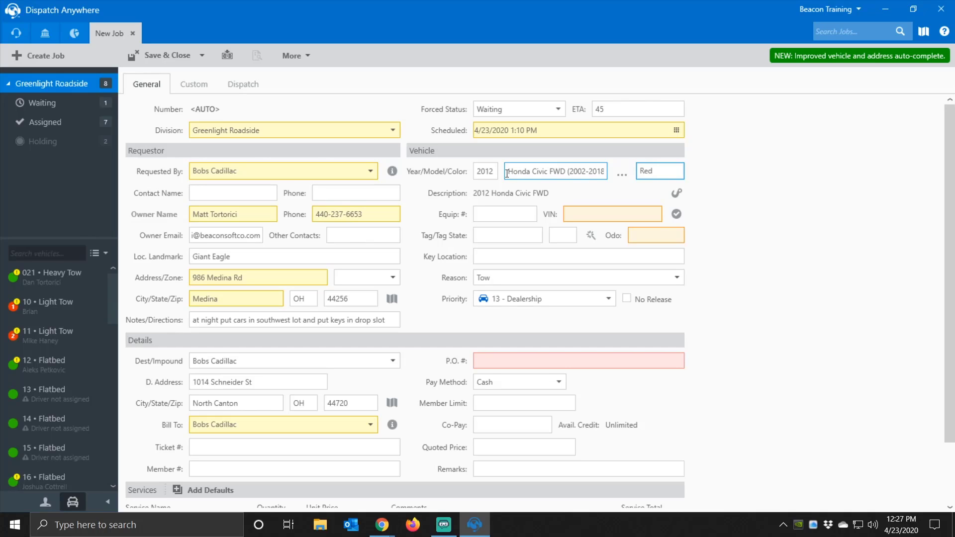
- Check the Vehicle Details dialog without changes, then visit the equipment number and VIN fields
left_click(622, 176)
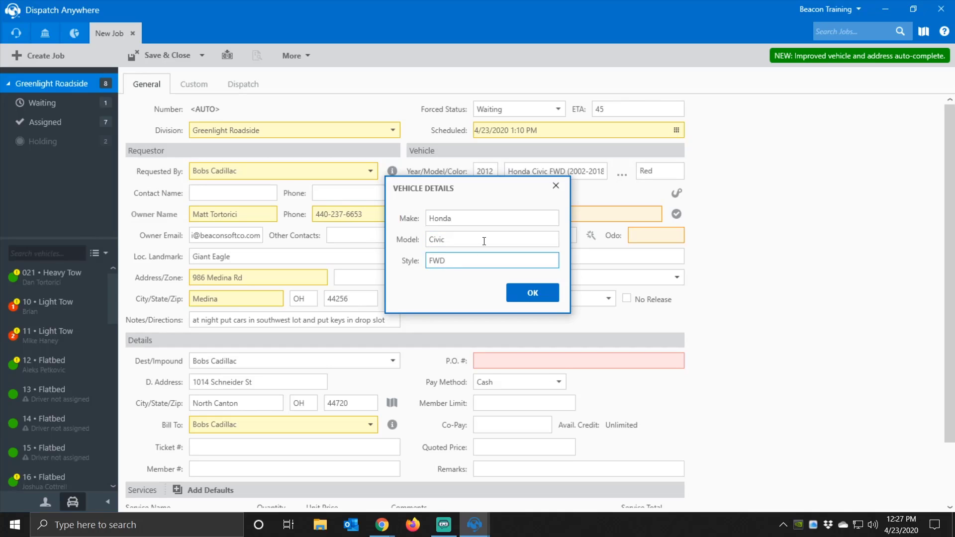
left_click(556, 186)
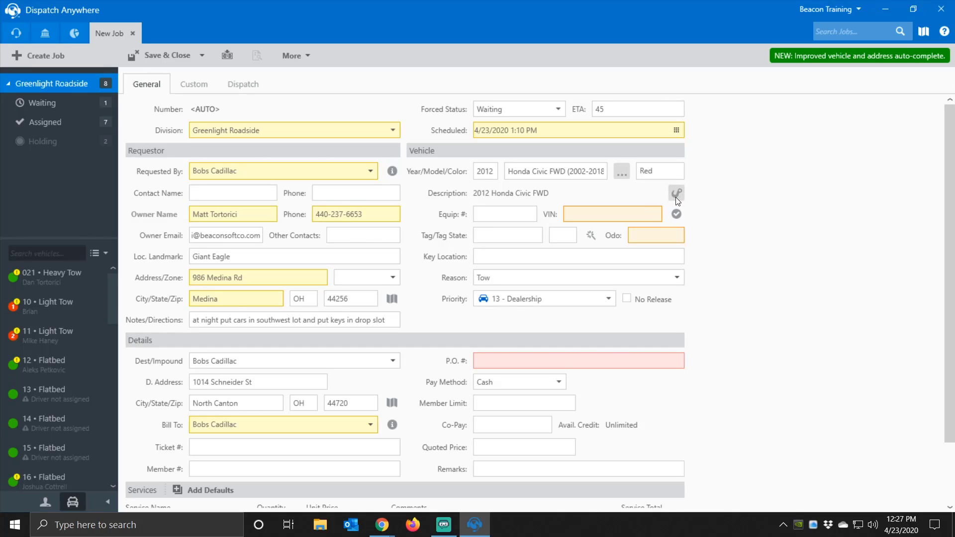
left_click(481, 214)
left_click(579, 214)
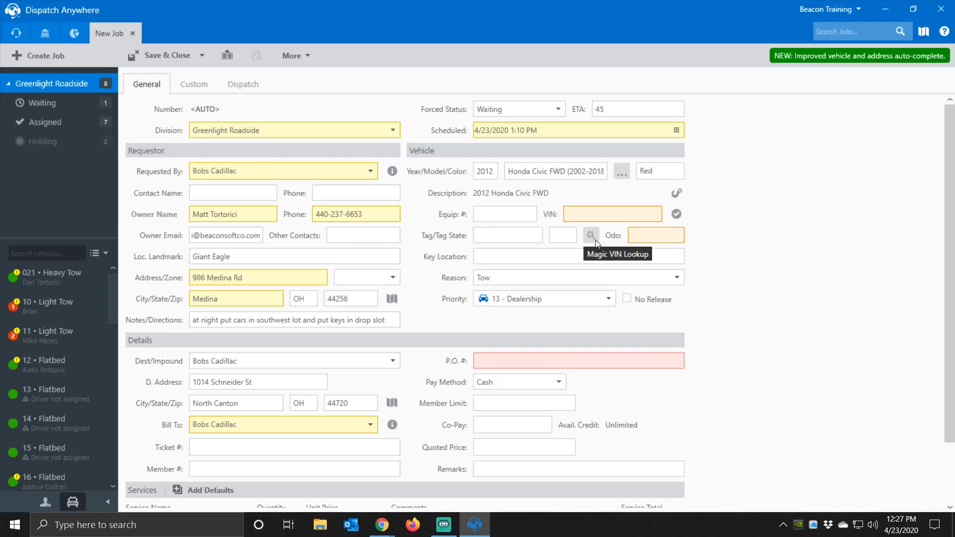
- Enter Ohio tag BEACON2 and use Magic VIN Lookup to accept the 2007 Saturn Sky Base VIN
left_click(520, 238)
type("BEACON2")
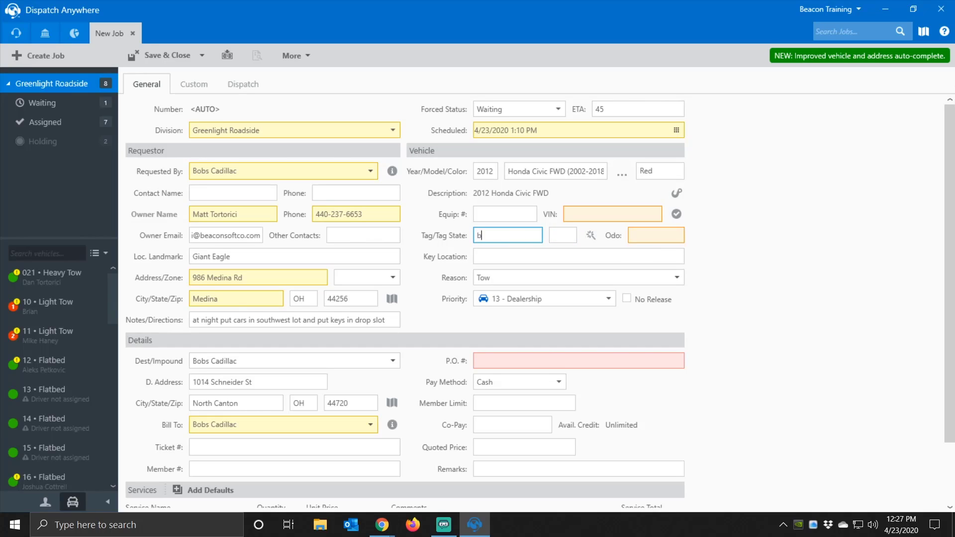
key("Tab")
type("OH")
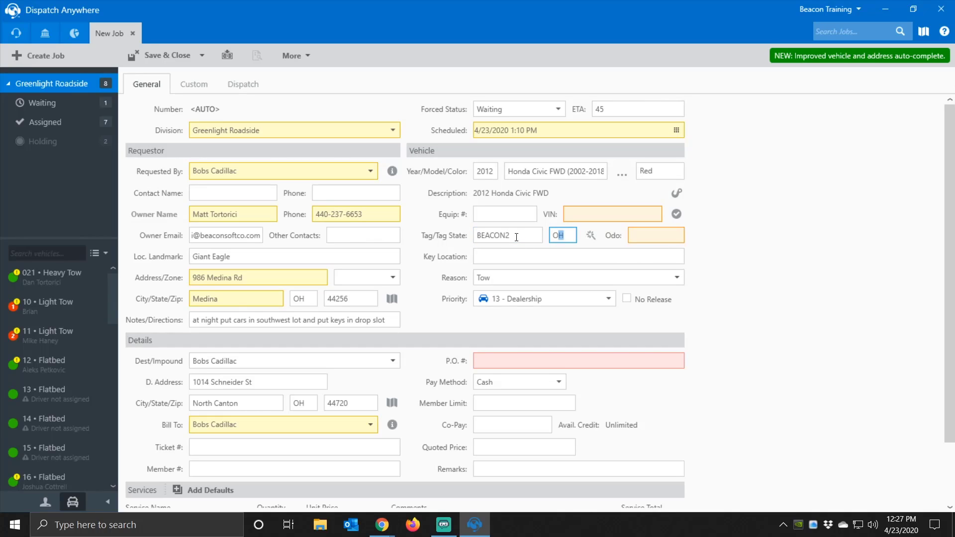
left_click(597, 237)
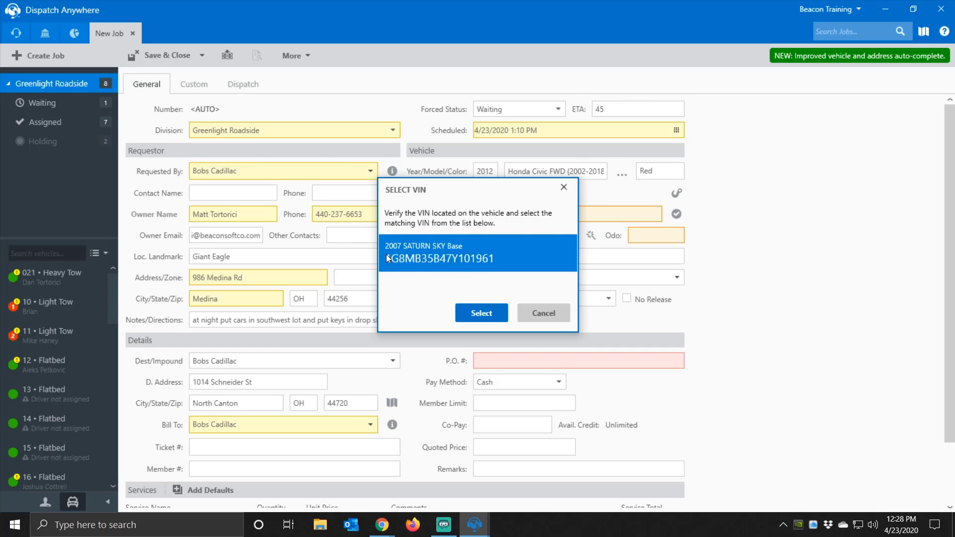
left_click(479, 314)
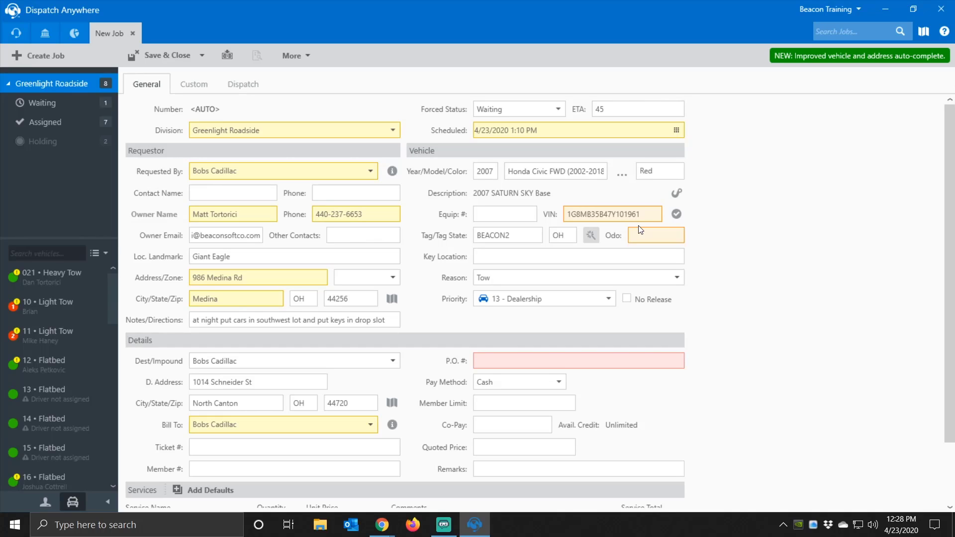
- Set the key location to 'Under Driver Floormat'
left_click(557, 254)
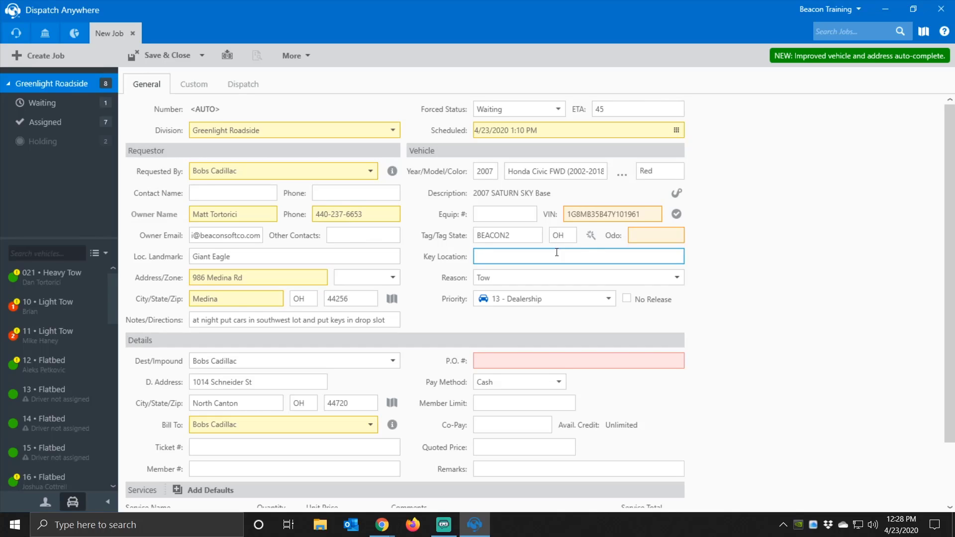
type("Under Driver Floormat")
key("Tab")
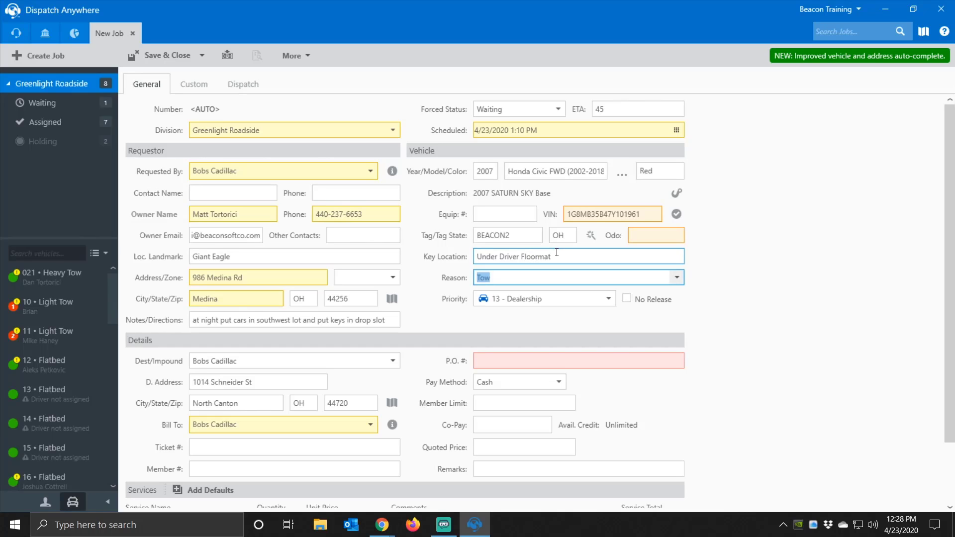
- Keep the reason as Tow, set priority to 8 - Police, and tick No Release
left_click(676, 278)
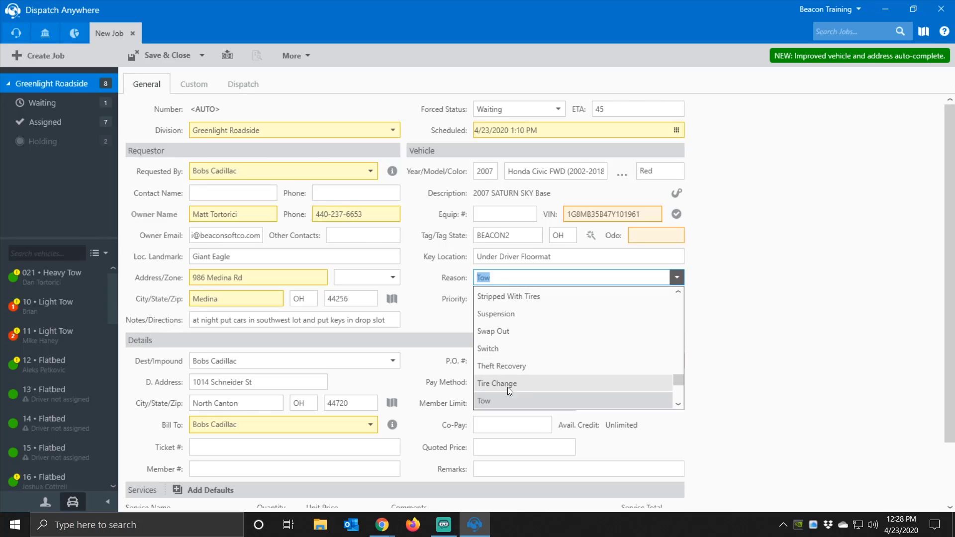
left_click(490, 400)
left_click(608, 298)
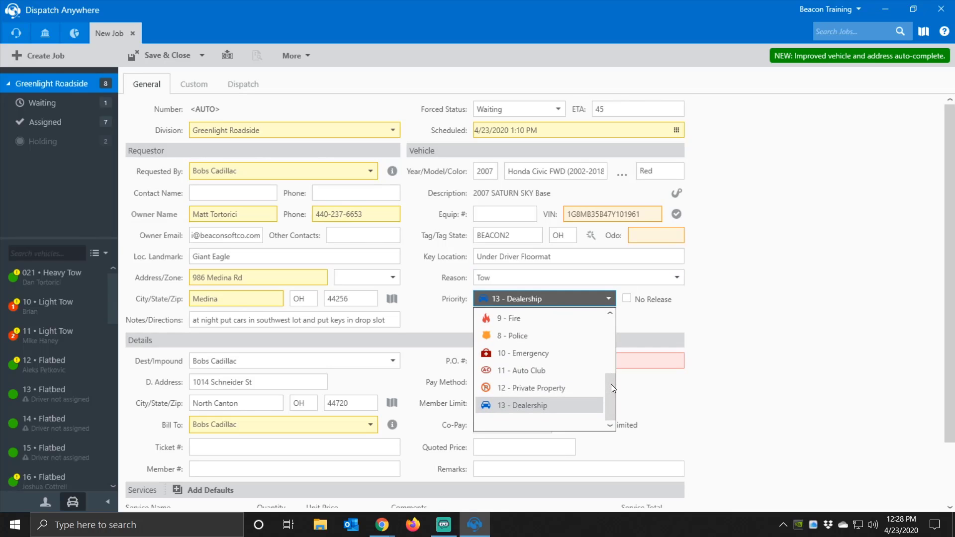
left_click_drag(611, 384, 606, 354)
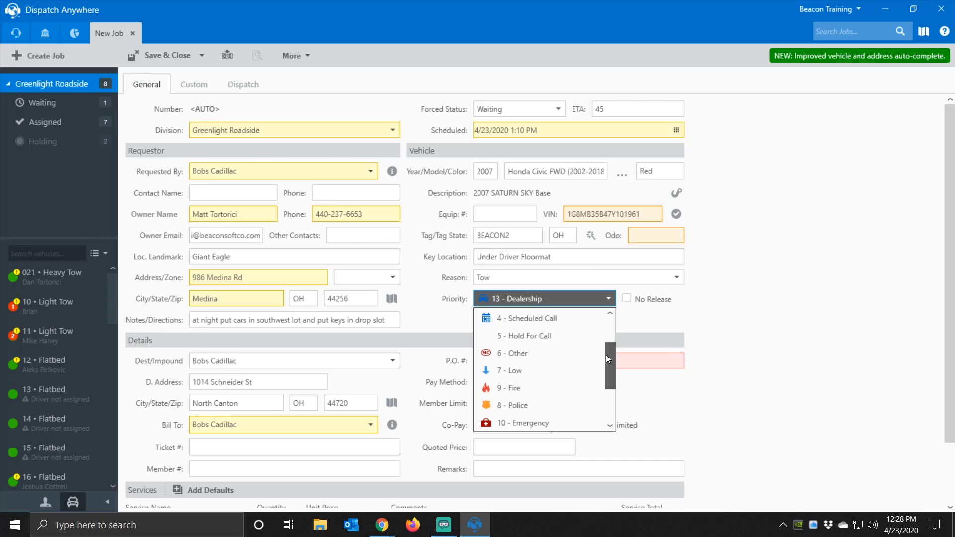
scroll(524, 390, "down", 2)
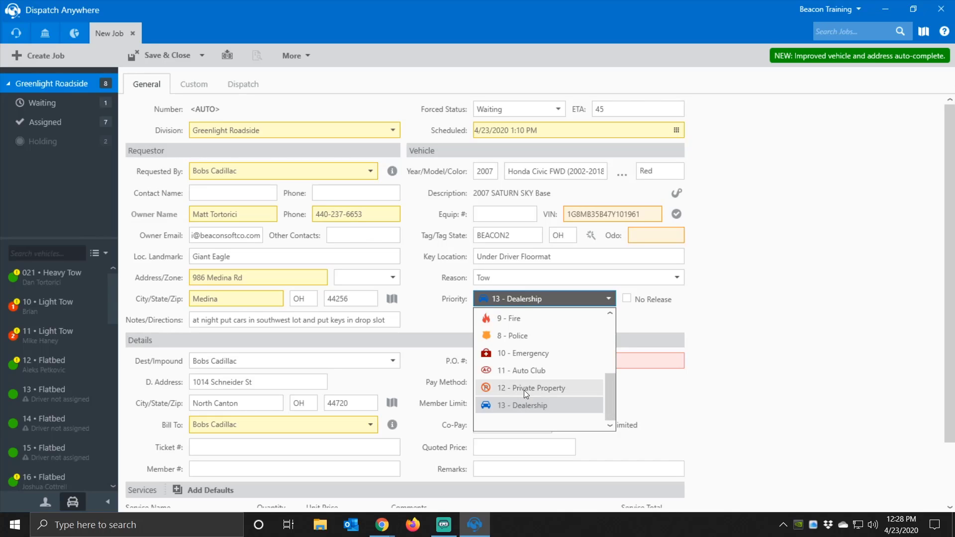
left_click(522, 340)
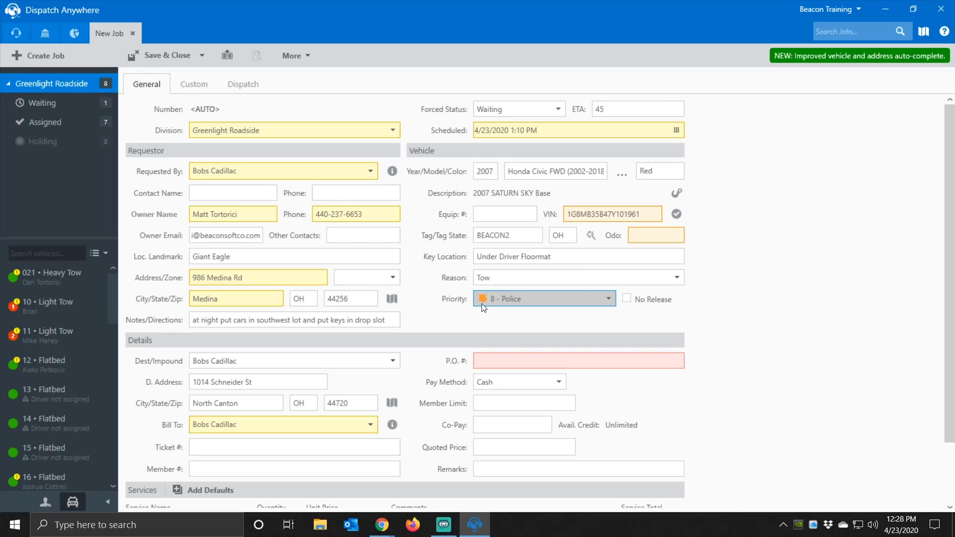
left_click(626, 298)
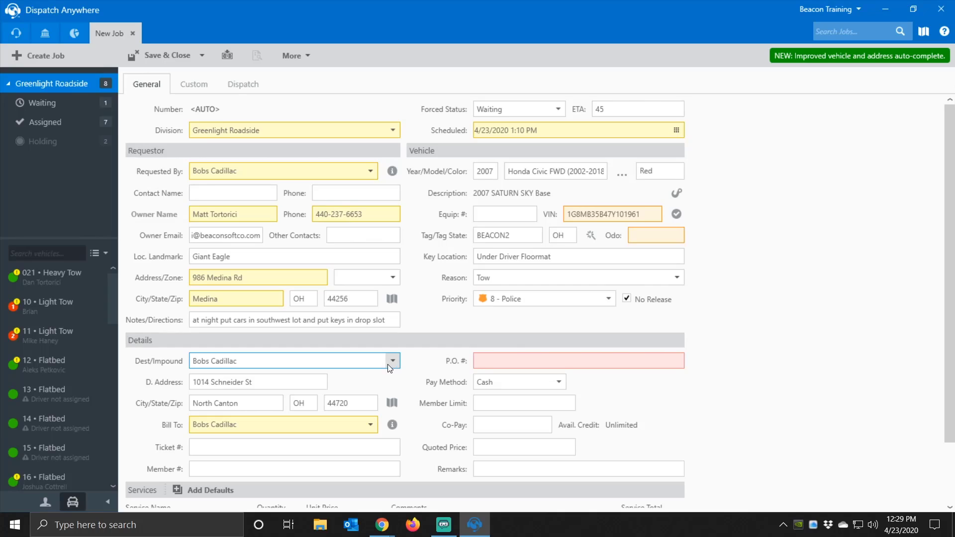
- Replace the destination address by choosing Greenlight Impound from the destinations list
left_click(271, 384)
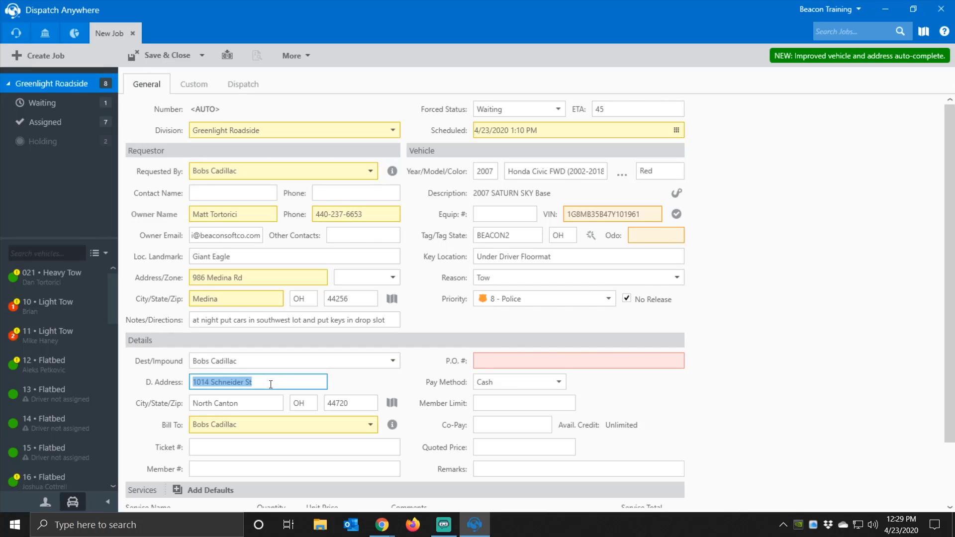
type("658 Turney Rd")
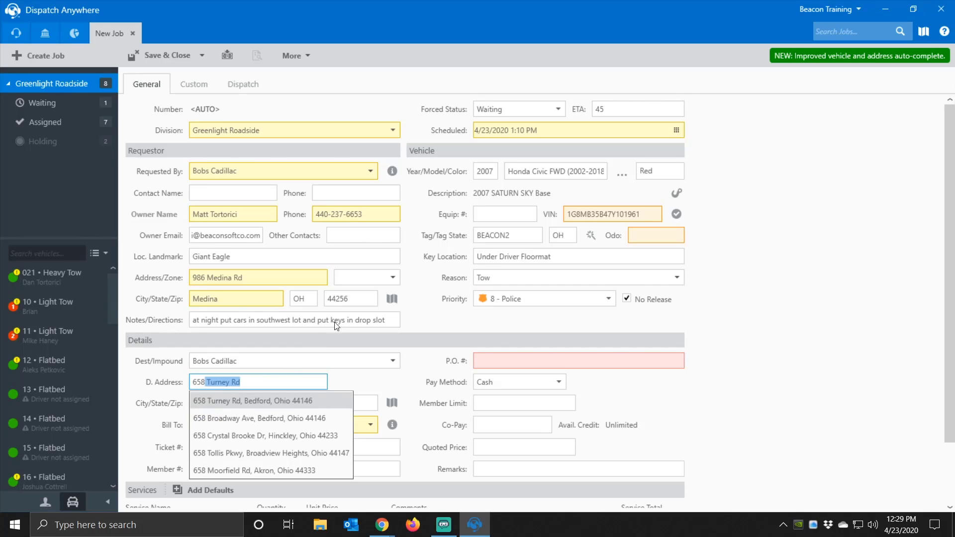
left_click(393, 365)
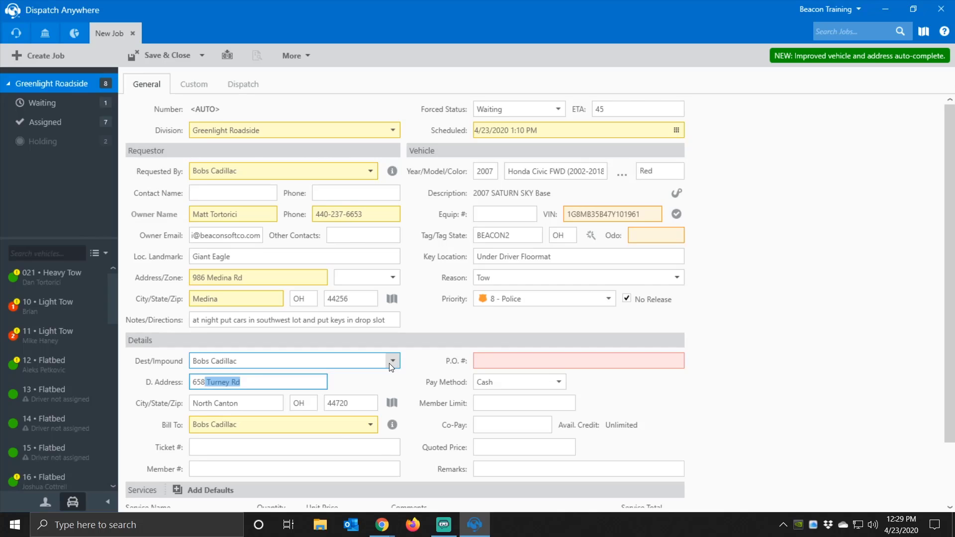
left_click(392, 365)
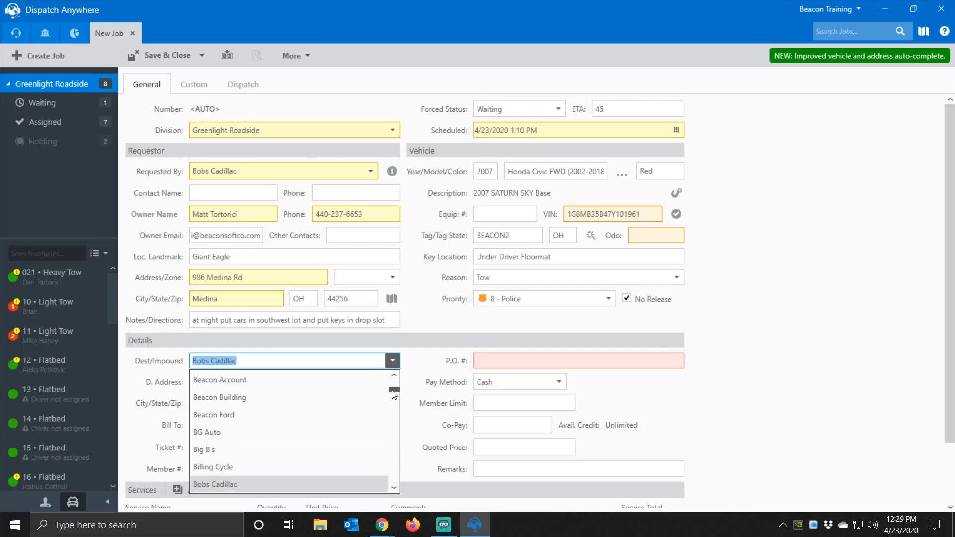
left_click_drag(393, 390, 390, 435)
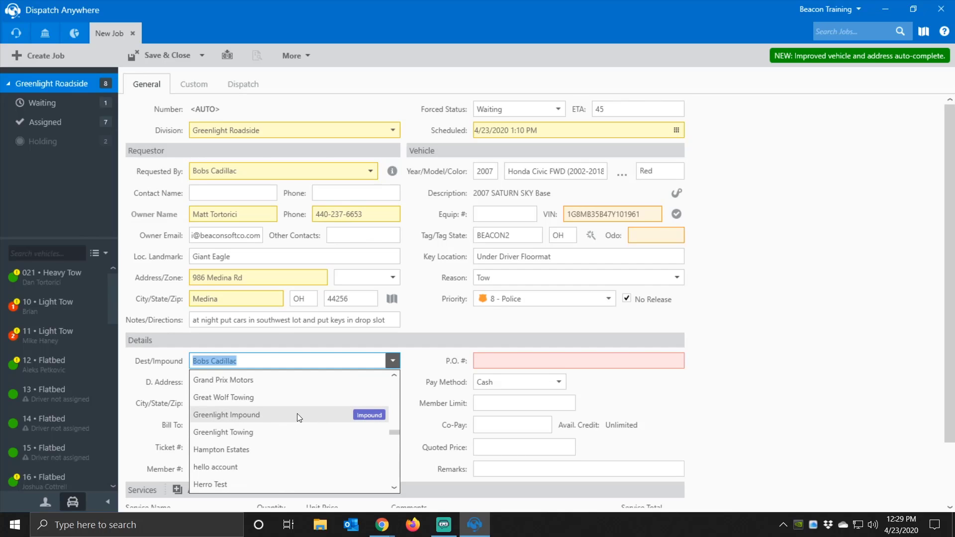
left_click(285, 413)
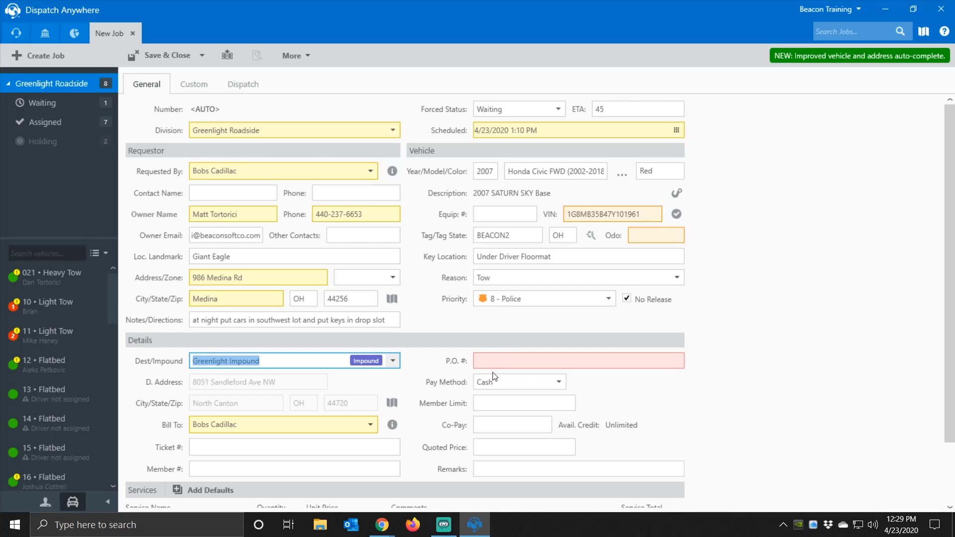
- Keep Cash as the payment method and step through Member Limit, Co-Pay, Quoted Price and Remarks
left_click(557, 391)
left_click(555, 386)
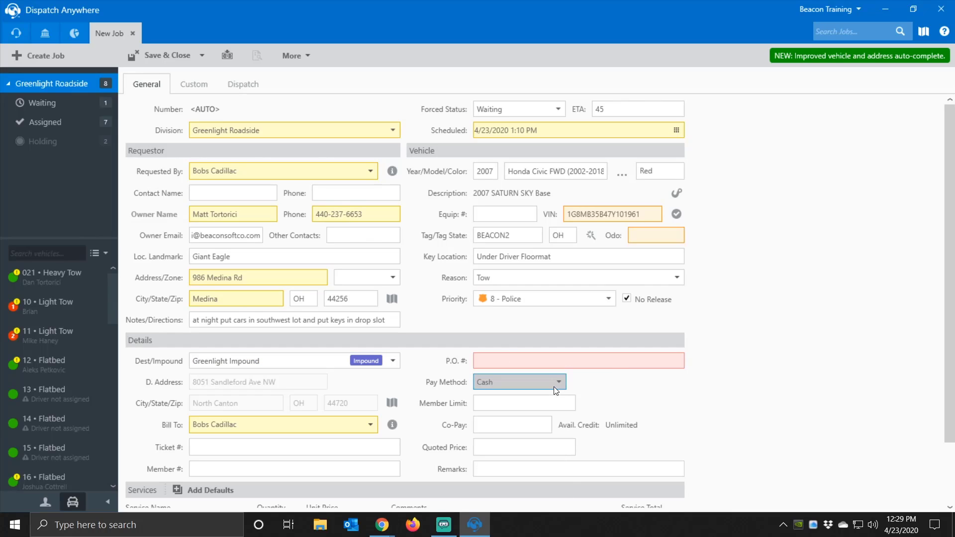
left_click(527, 407)
left_click(503, 426)
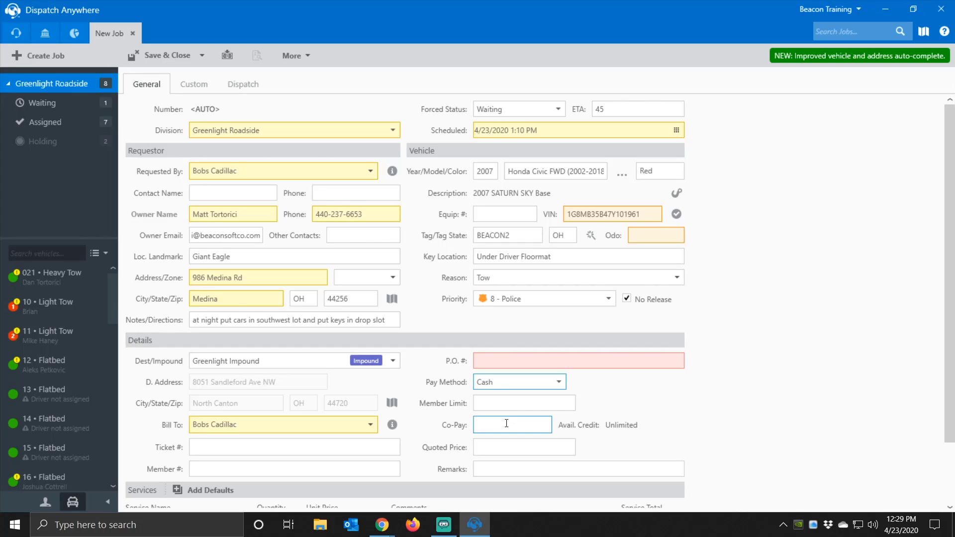
left_click(514, 447)
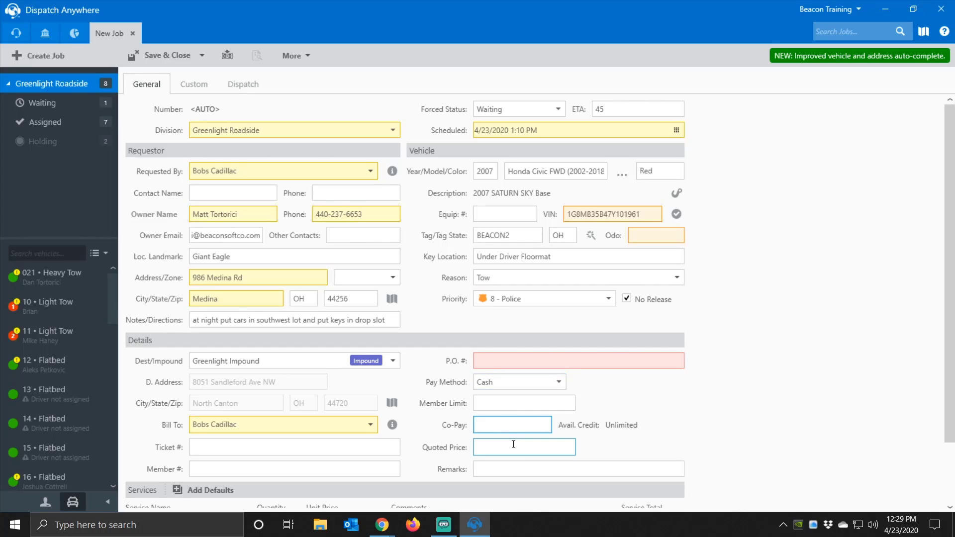
left_click(484, 469)
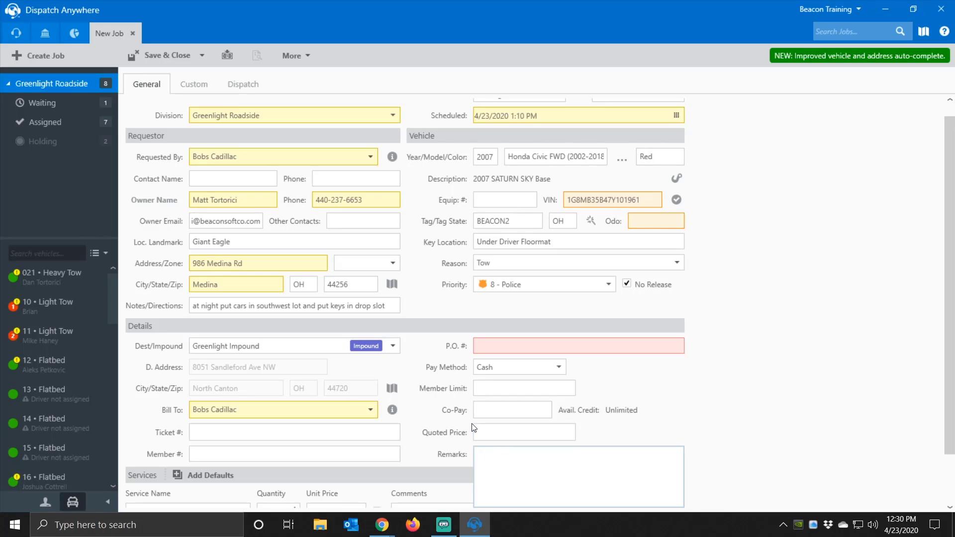
- Leave remarks empty and add a Tow service line, quantity 1 at $40.00
left_click(776, 286)
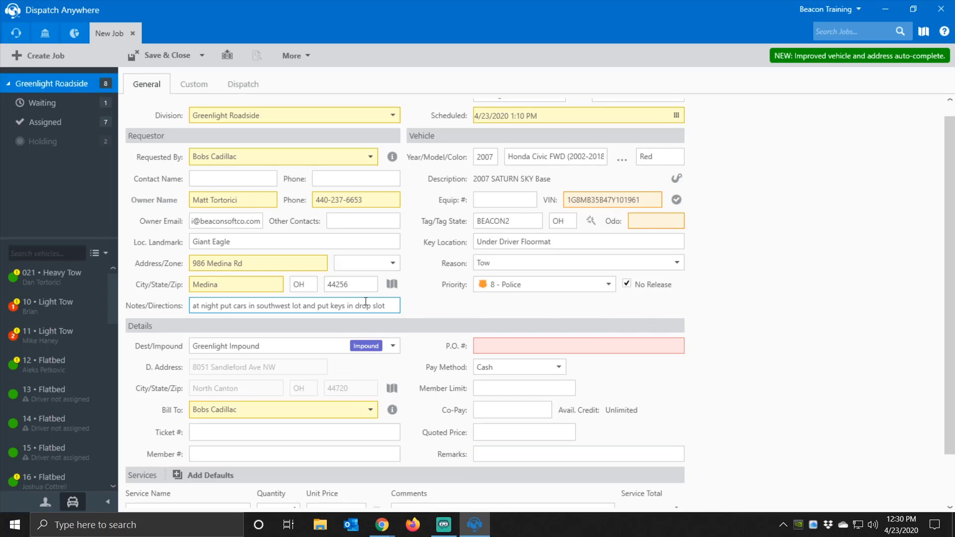
scroll(425, 313, "down", 1)
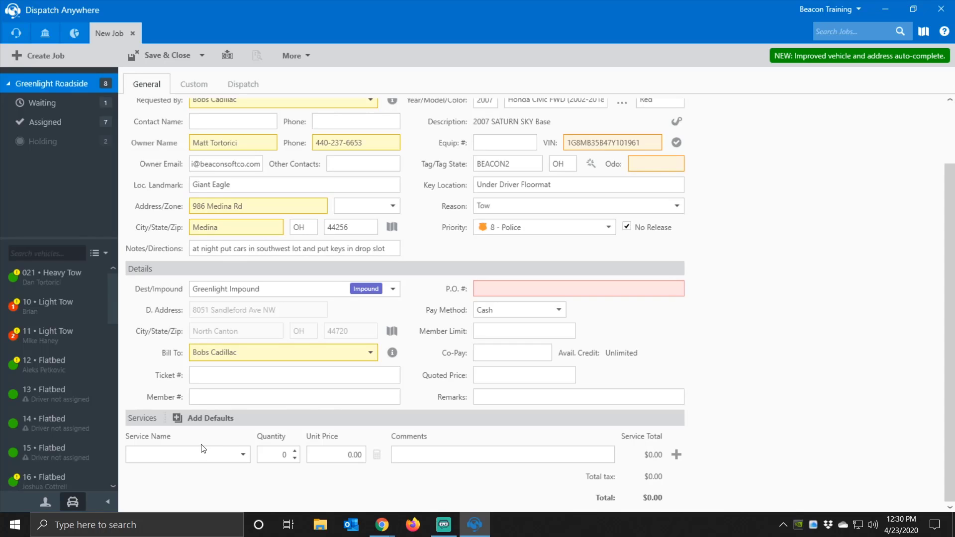
left_click(245, 456)
left_click_drag(246, 351, 239, 414)
left_click(157, 403)
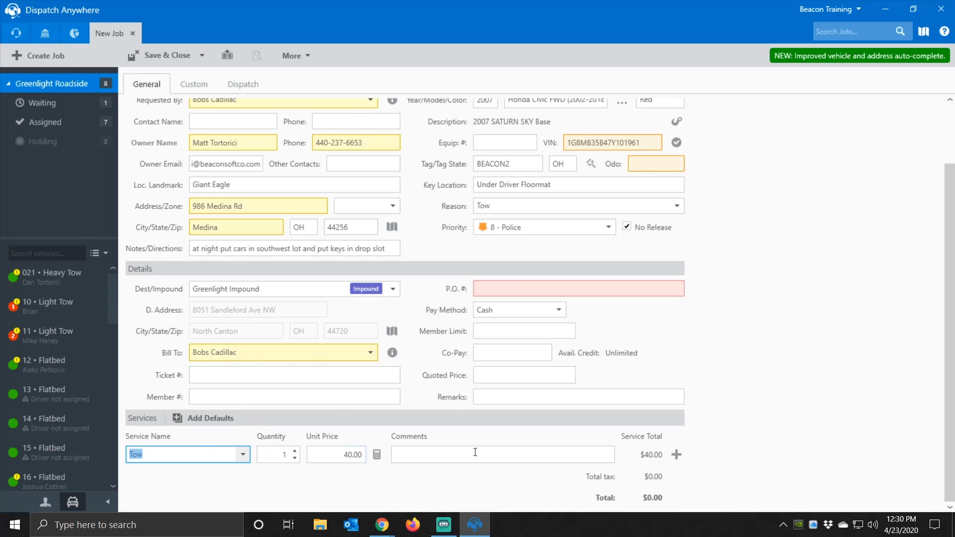
left_click(677, 454)
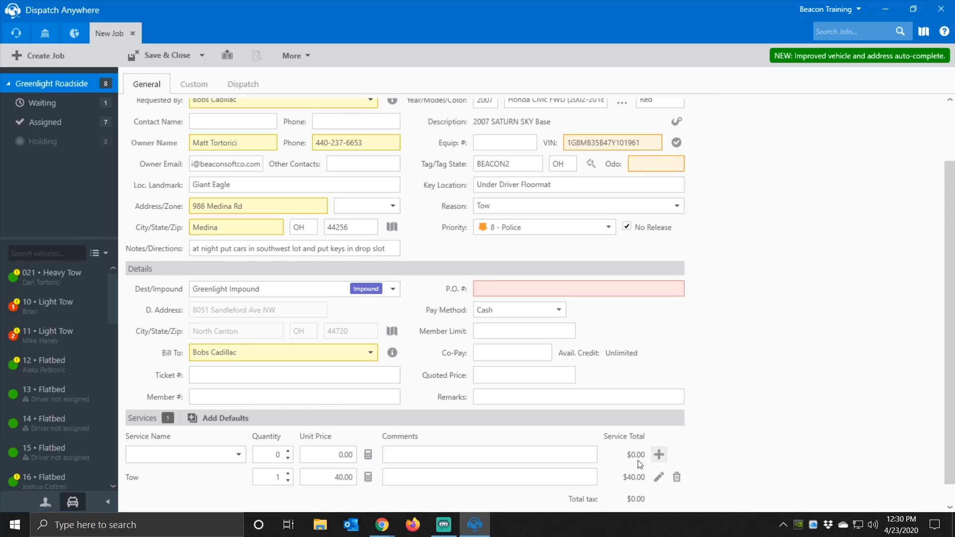
- Add an En Route Miles service priced $22.00 for 16 miles via the distance price calculator
left_click(239, 454)
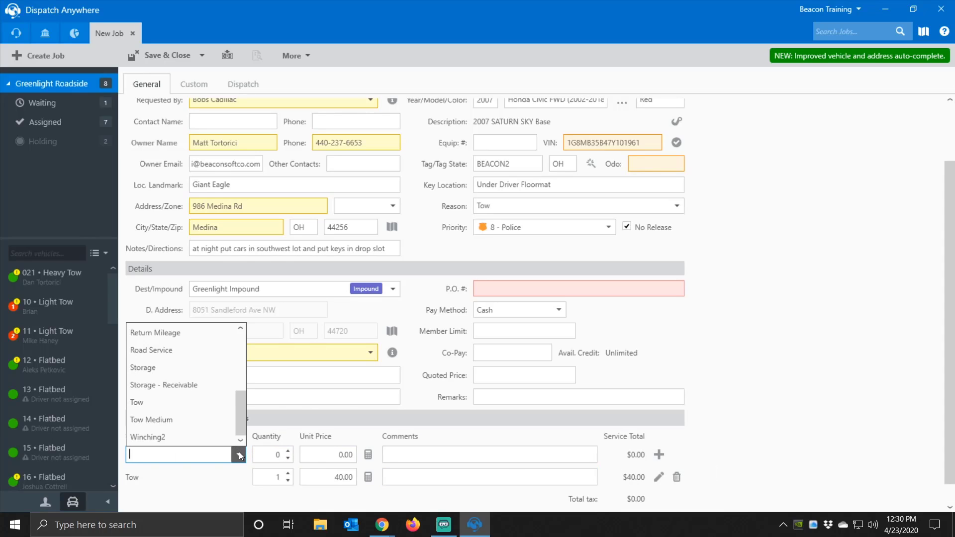
left_click_drag(241, 413, 244, 374)
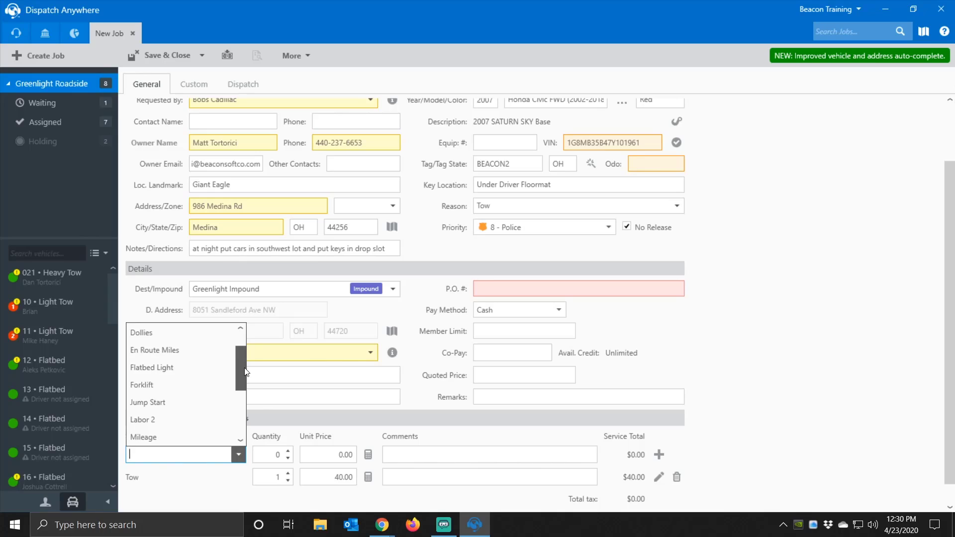
left_click(169, 351)
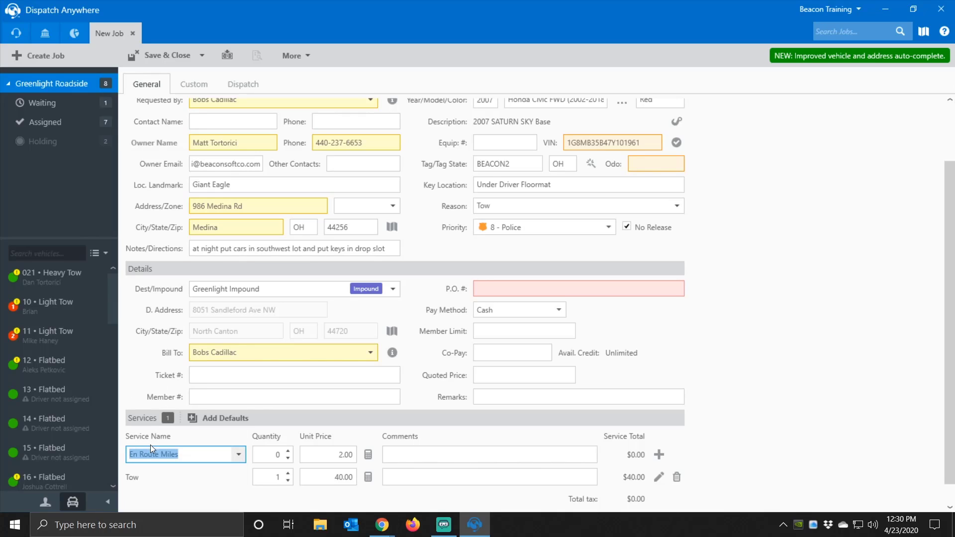
left_click(369, 455)
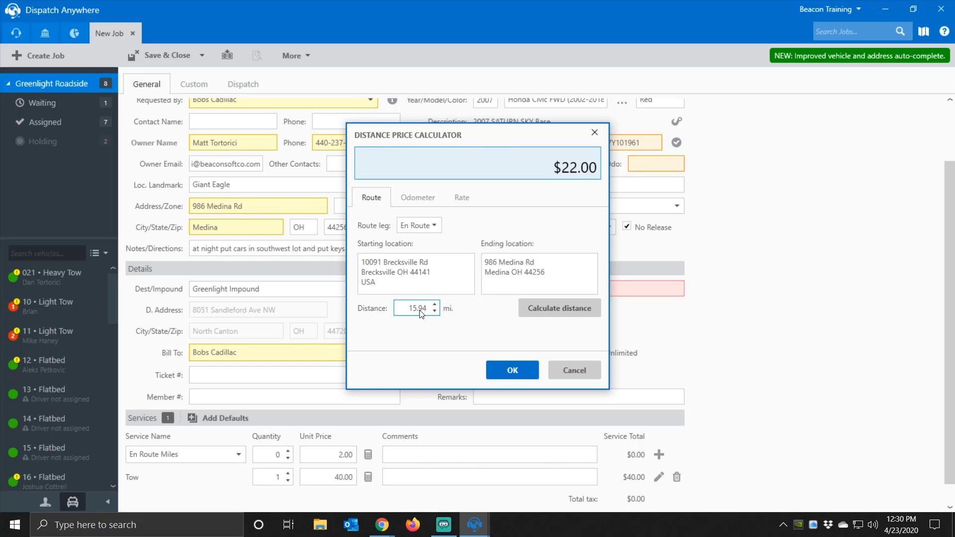
left_click(459, 199)
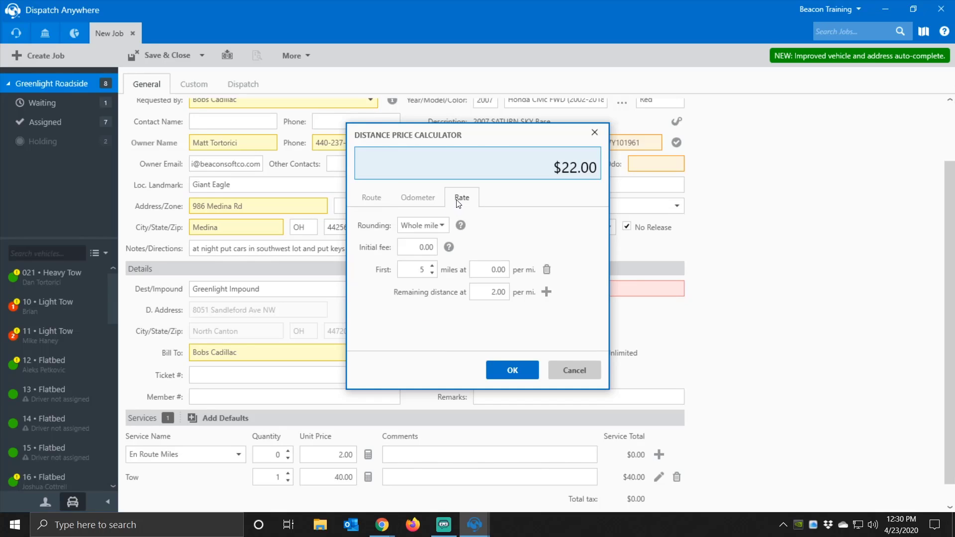
left_click(487, 271)
left_click(486, 294)
left_click(370, 200)
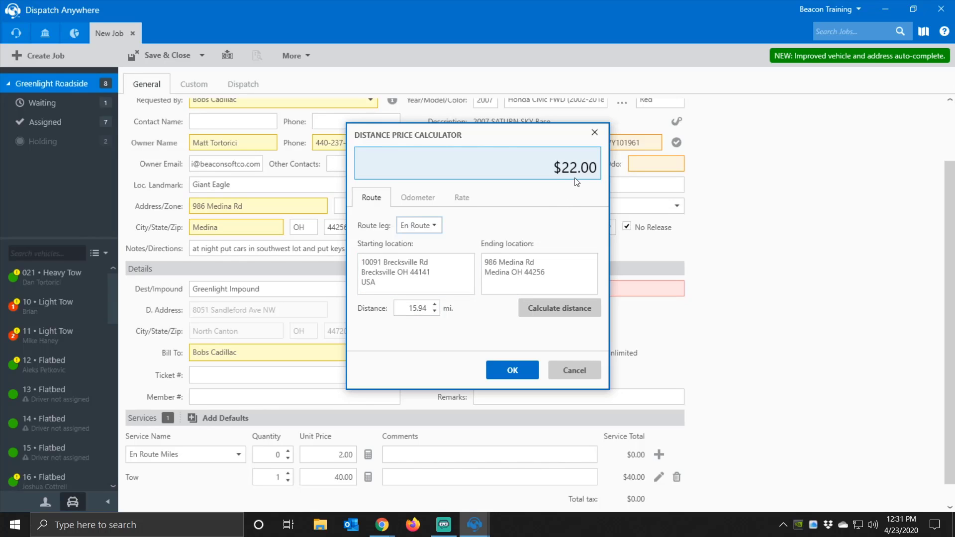
left_click(520, 379)
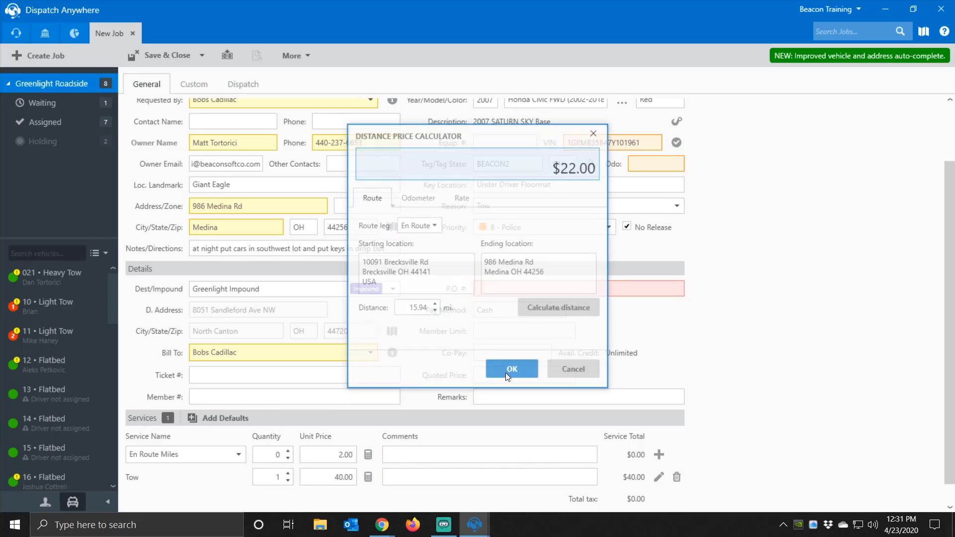
left_click(659, 455)
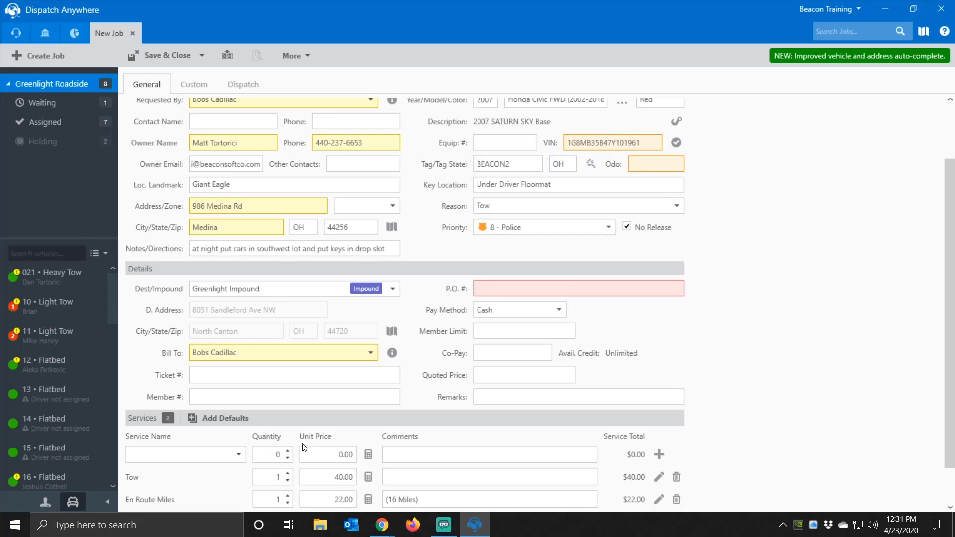
- Add a Mileage service priced $95.20 for 28.8 miles via the calculator
left_click(238, 455)
left_click(246, 358)
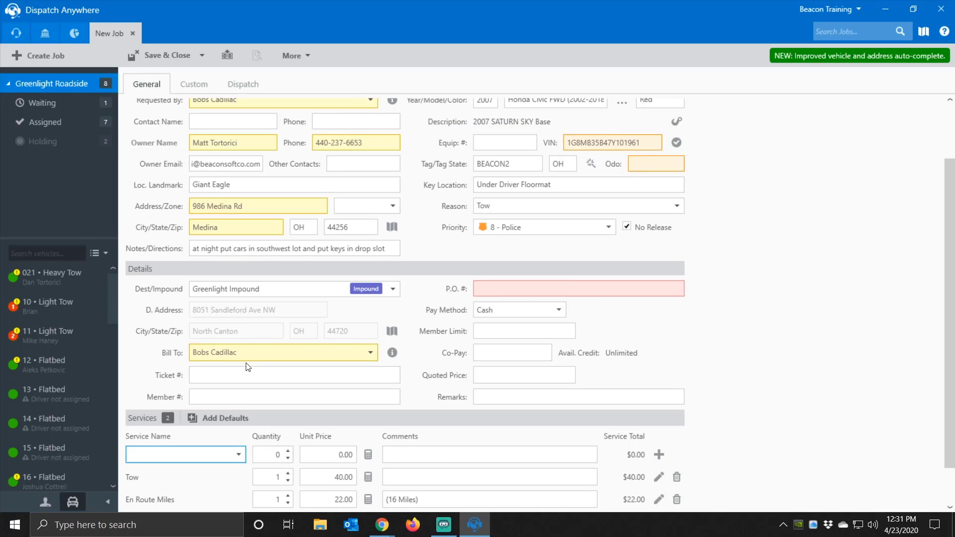
left_click(239, 456)
scroll(240, 389, "down", 3)
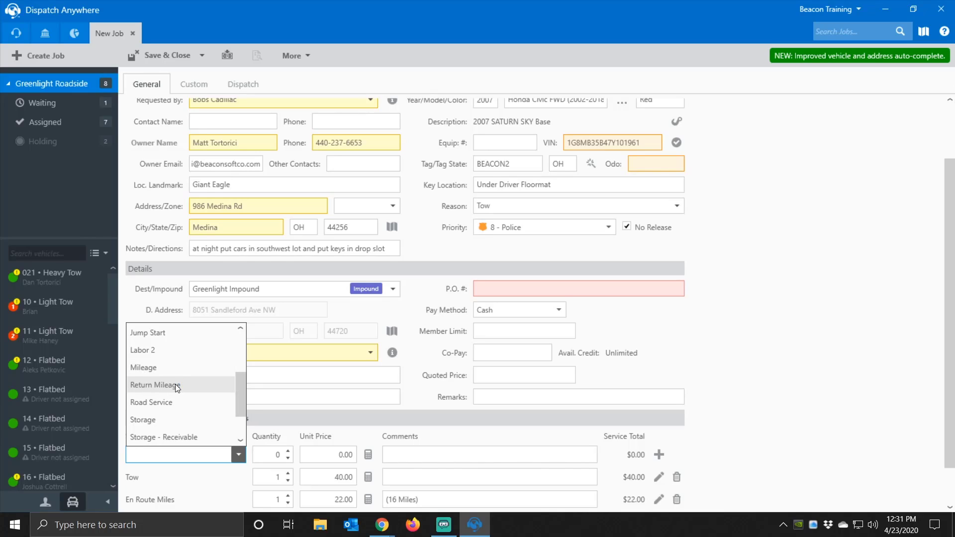
left_click(175, 369)
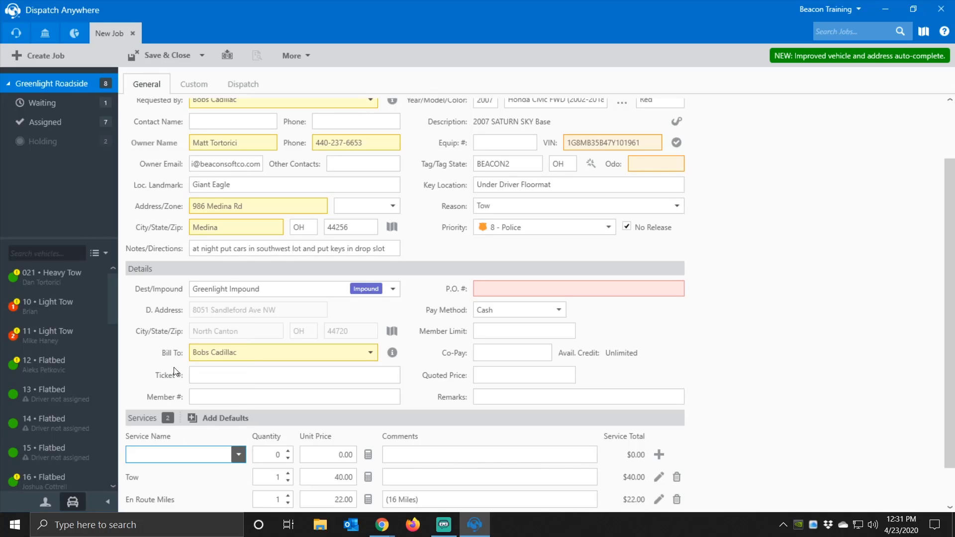
left_click(368, 455)
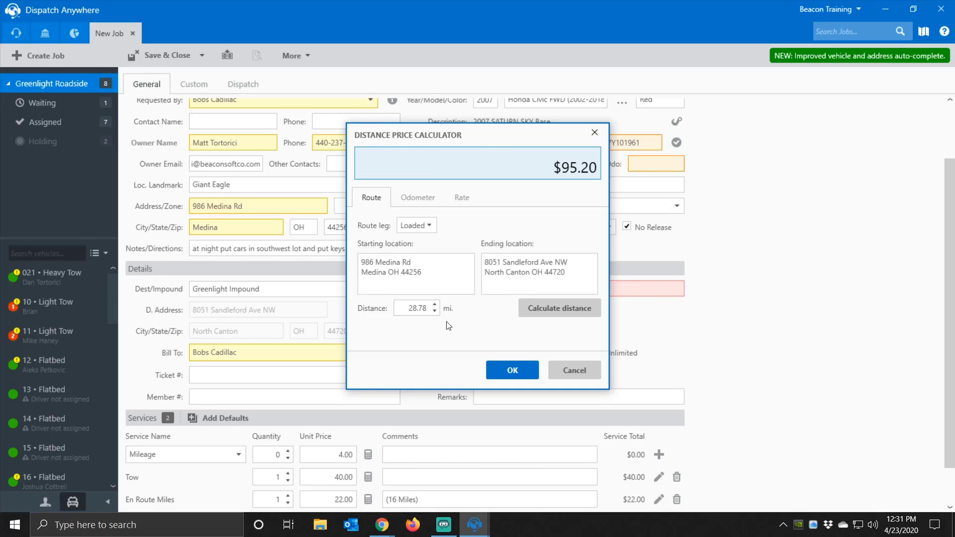
left_click(511, 374)
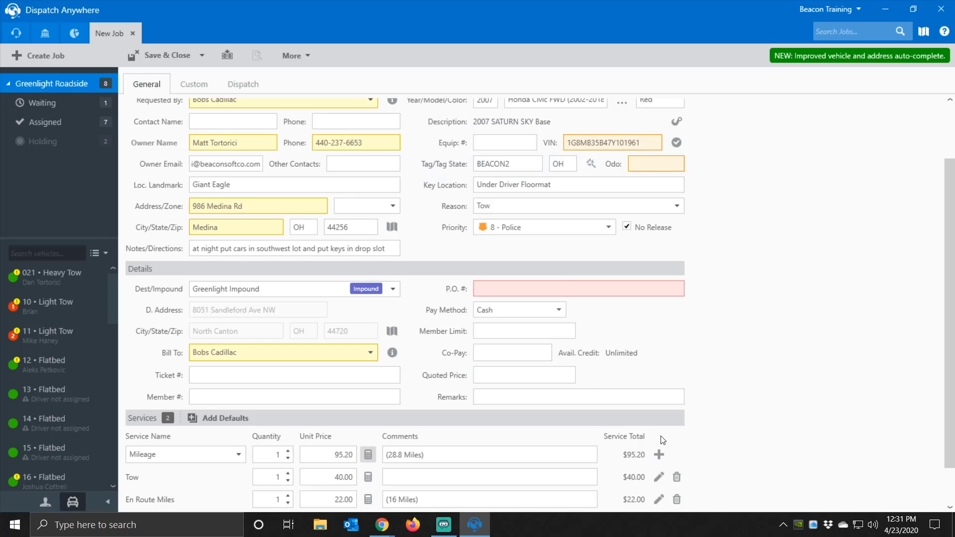
left_click(658, 455)
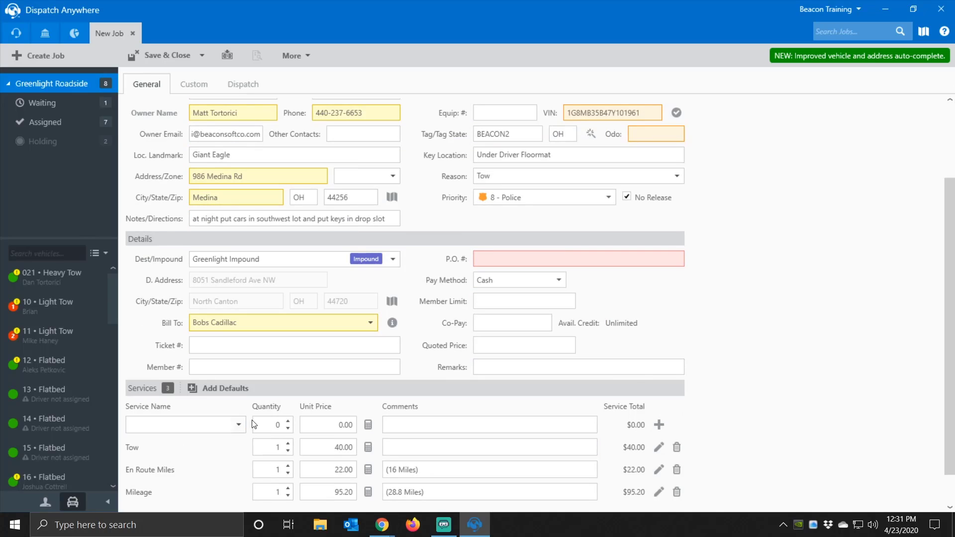
- Add a Labor 2 service row with quantity 2
left_click(238, 425)
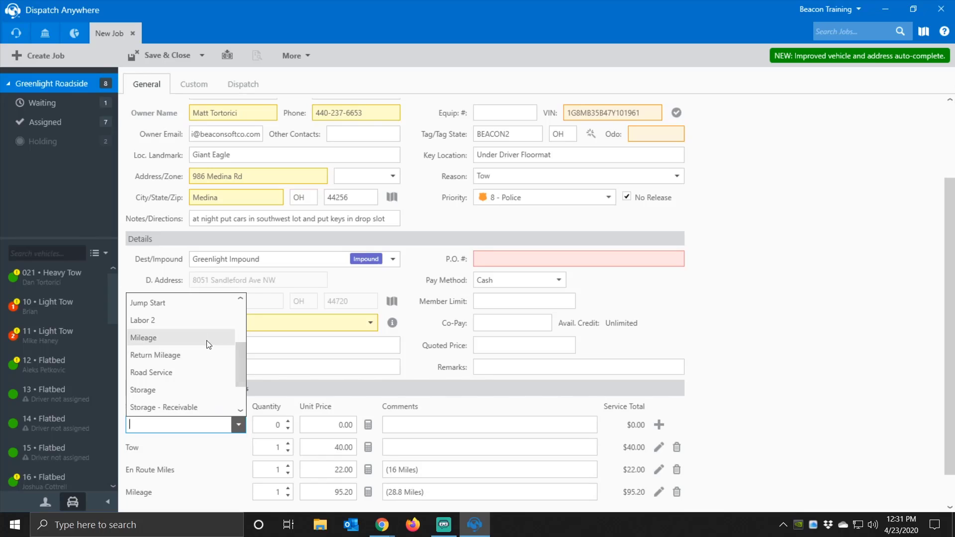
left_click(166, 319)
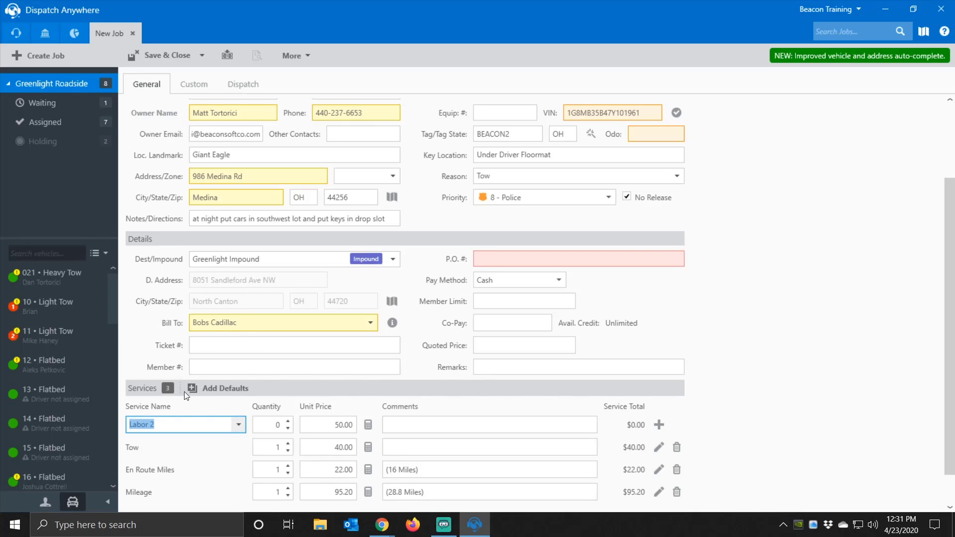
left_click(274, 426)
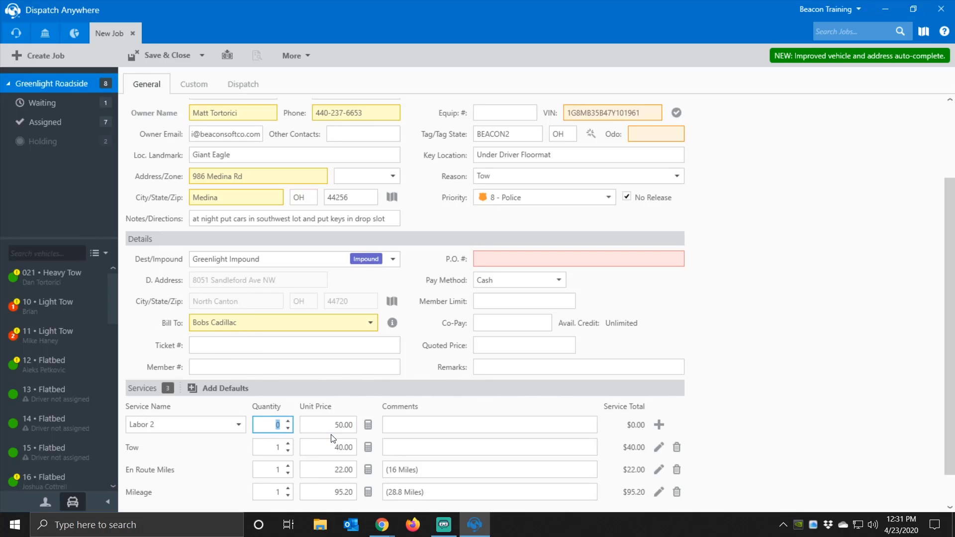
type("2")
left_click(664, 427)
scroll(503, 423, "down", 2)
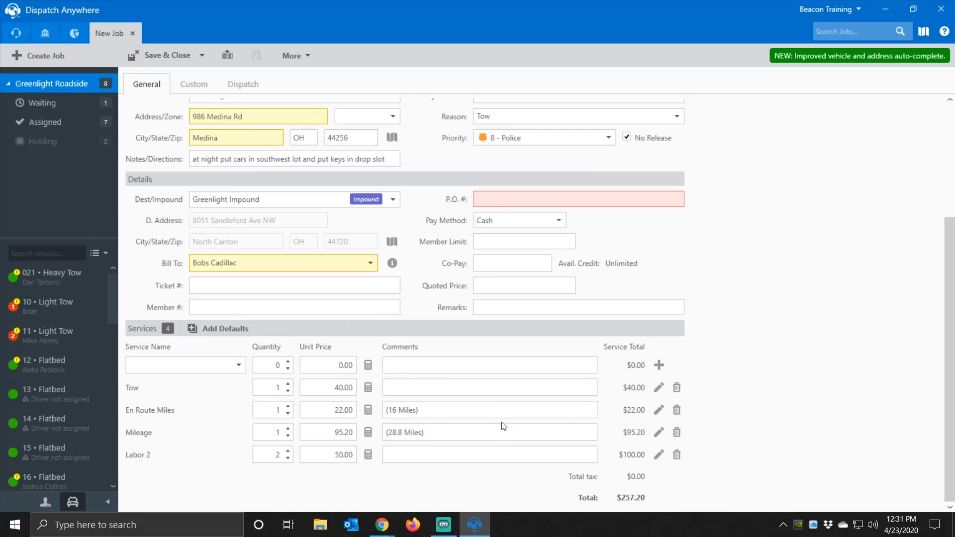
- In the labor price calculator, set 1:00 PM to 3:15 PM and apply the $125.00 price
left_click(369, 455)
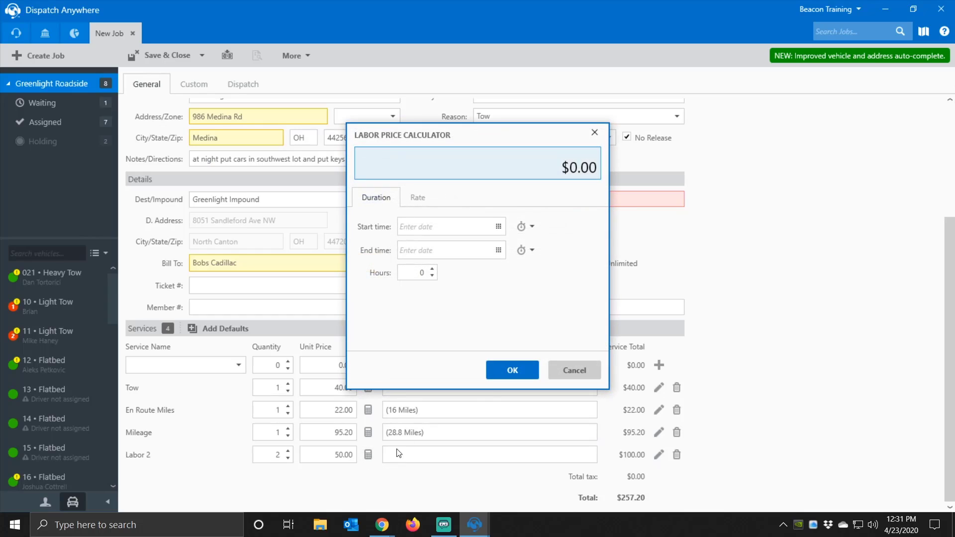
left_click(498, 227)
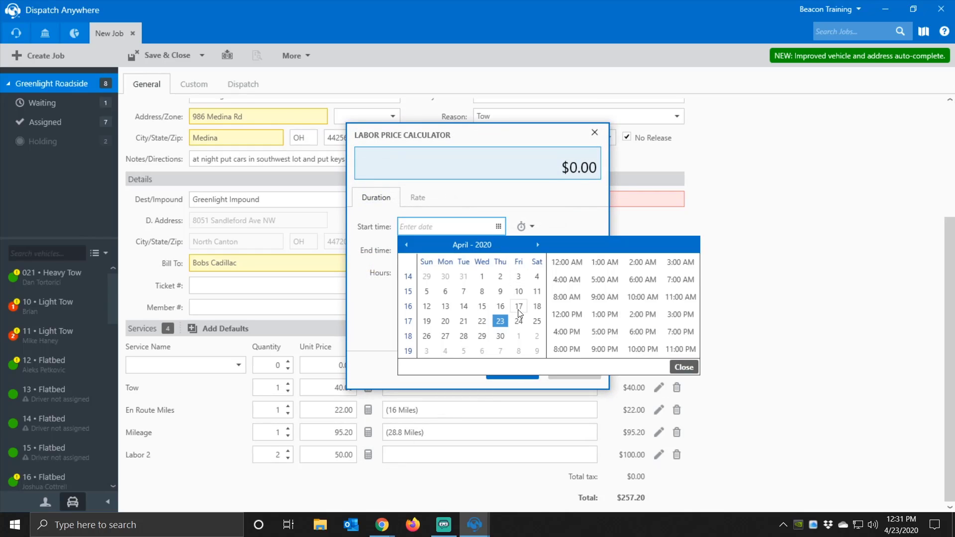
left_click(605, 314)
left_click(684, 367)
left_click(499, 251)
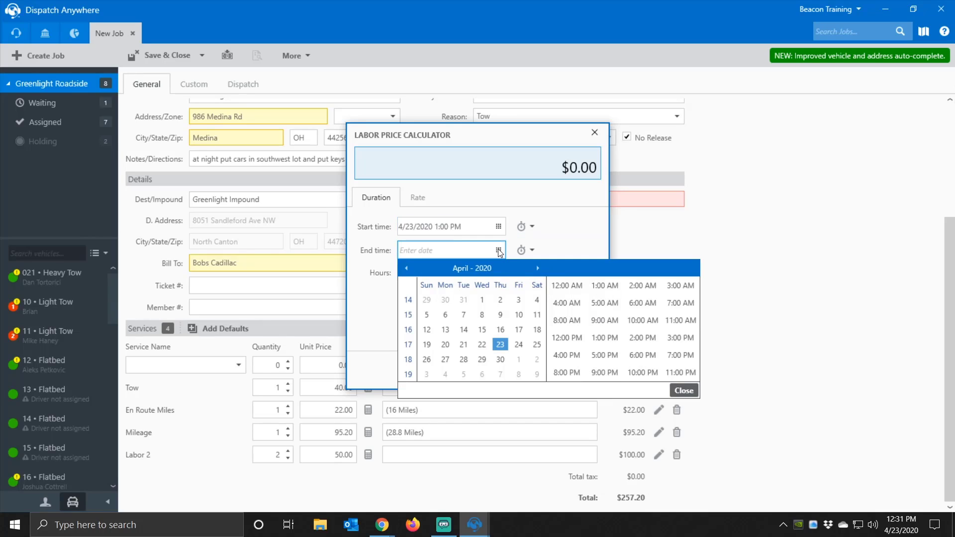
left_click(679, 338)
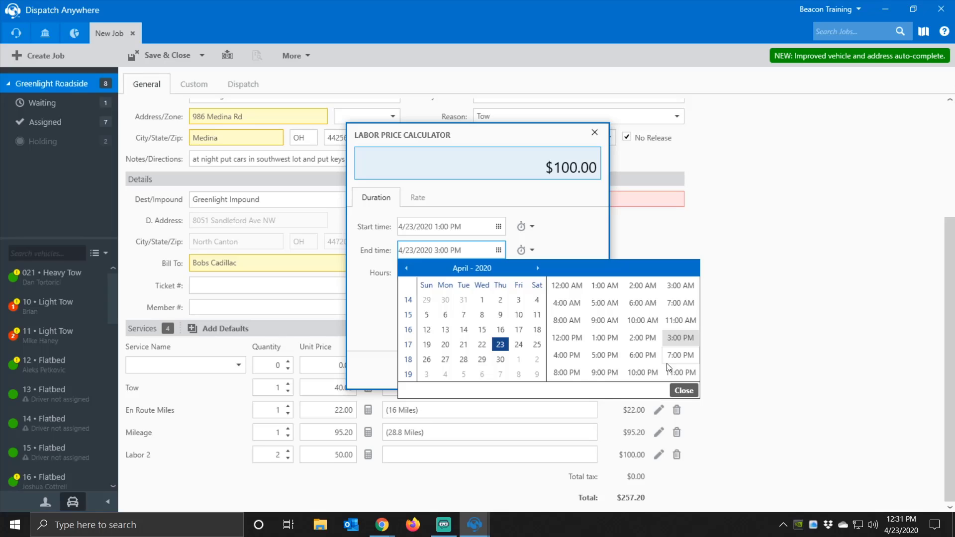
left_click(685, 391)
left_click(454, 255)
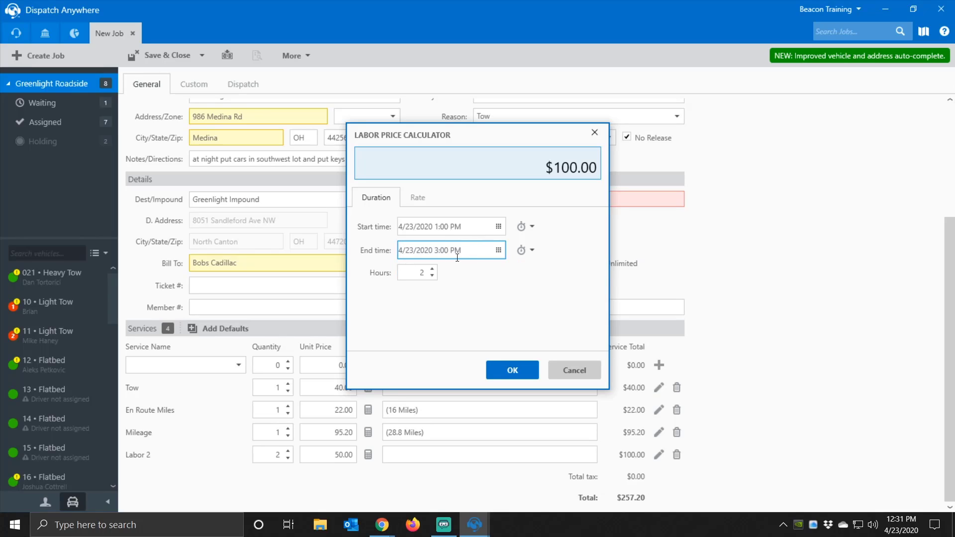
key("BackSpace")
key("BackSpace")
key("BackSpace")
type(":15")
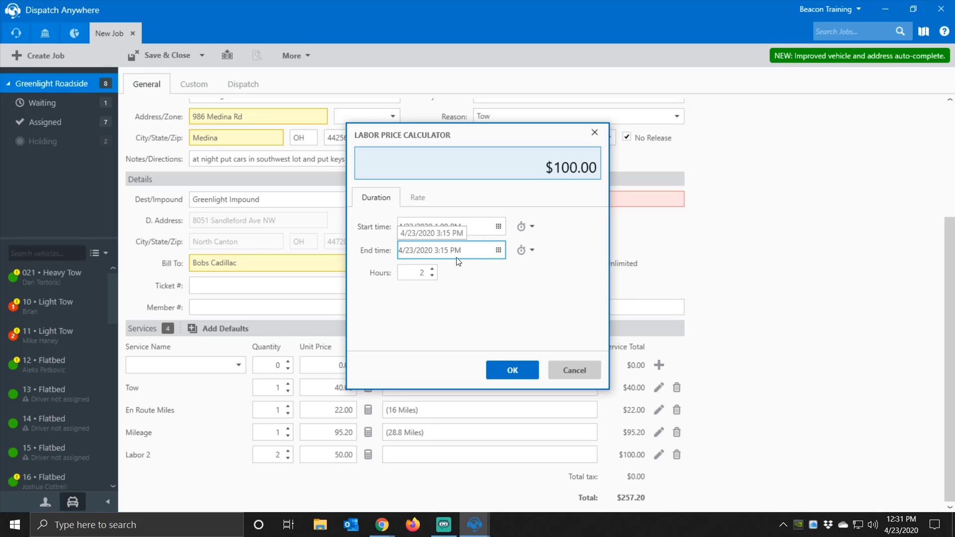
key("Tab")
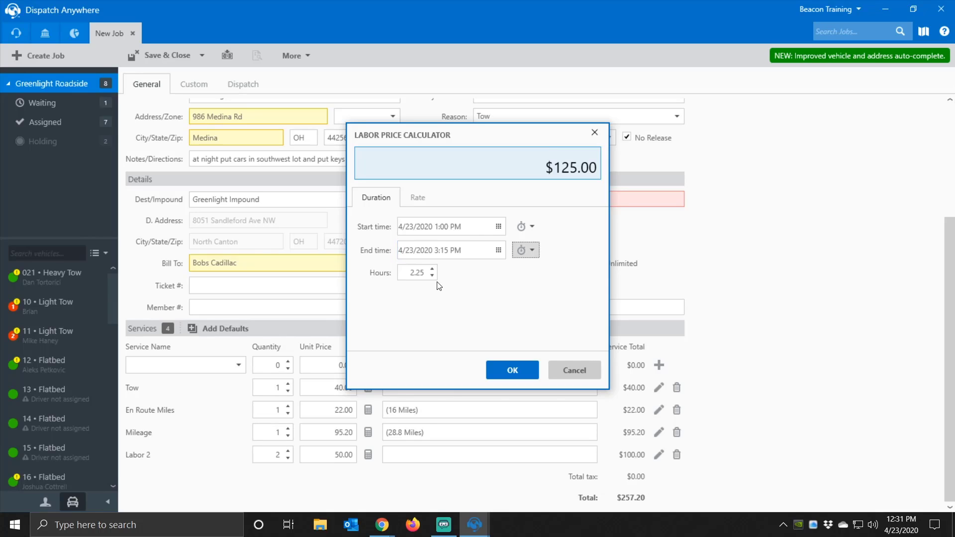
left_click(499, 368)
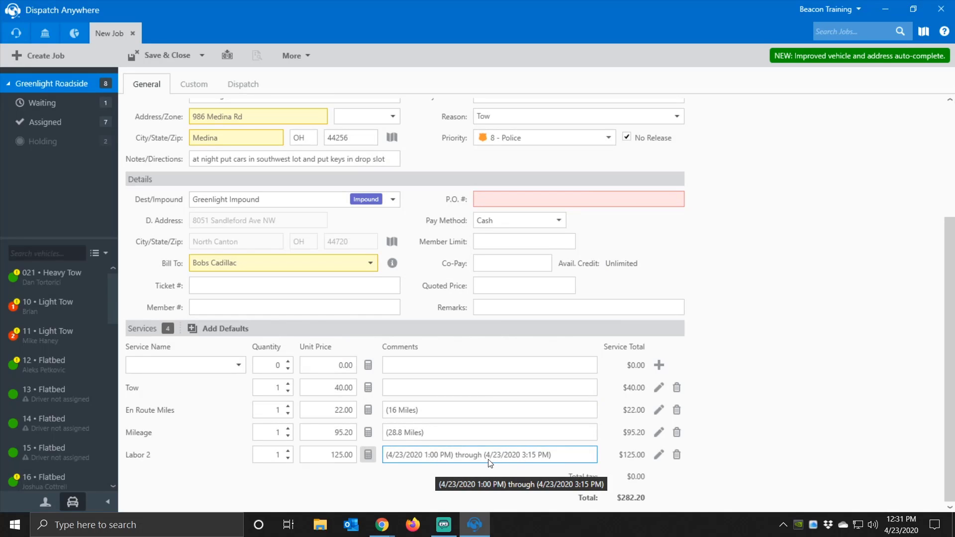
- Reopen the Labor 2 calculator and review the start and end status options without changes
left_click(368, 455)
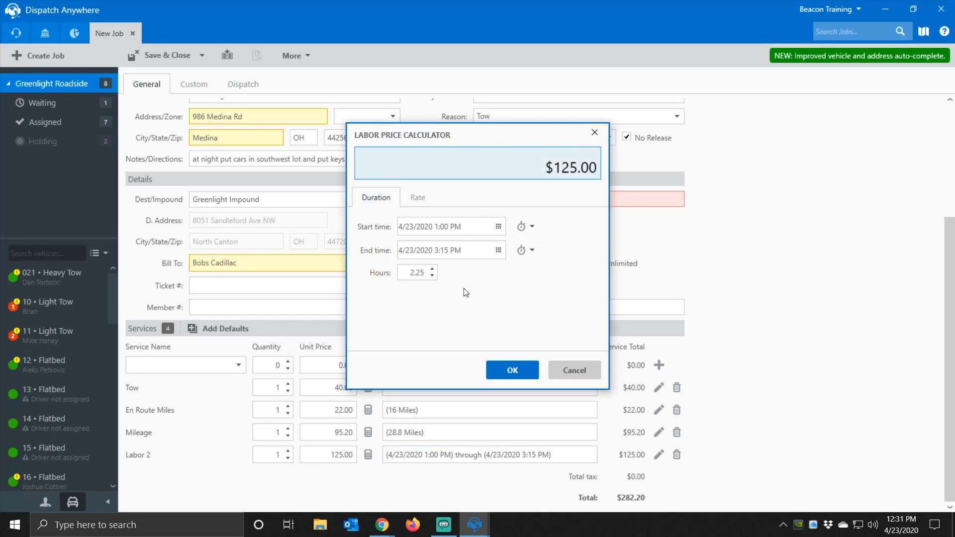
left_click(531, 227)
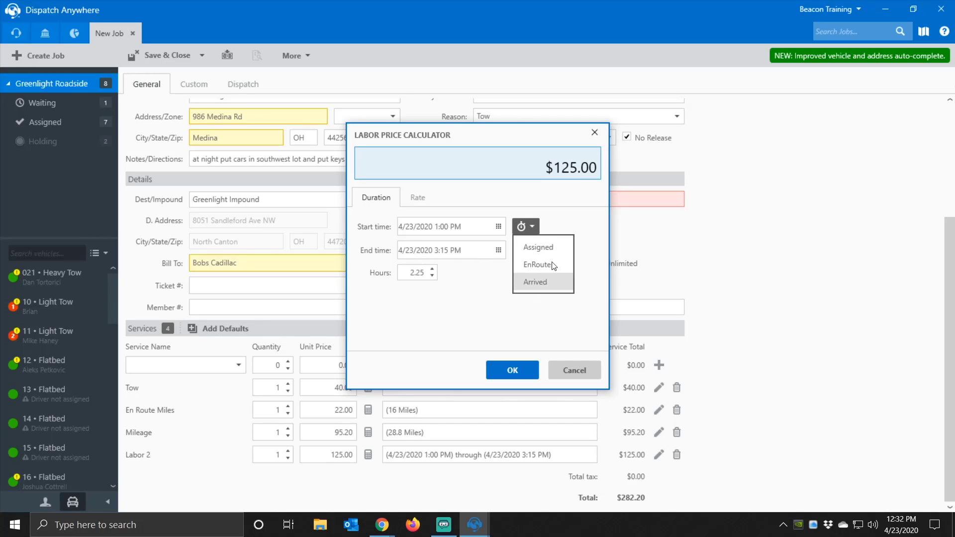
left_click(570, 228)
left_click(530, 251)
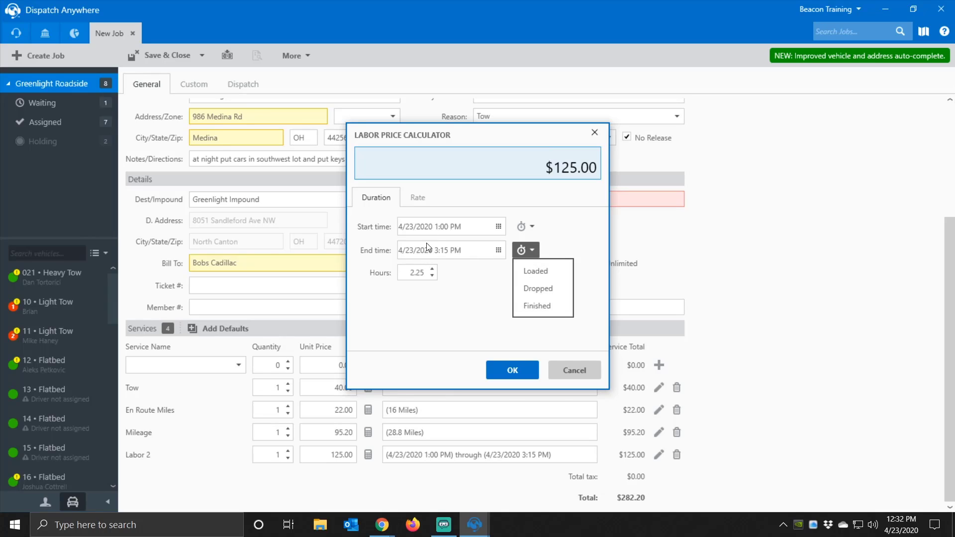
left_click(496, 373)
- Close the labor price calculator, keeping the $125.00 Labor 2 price
left_click(496, 373)
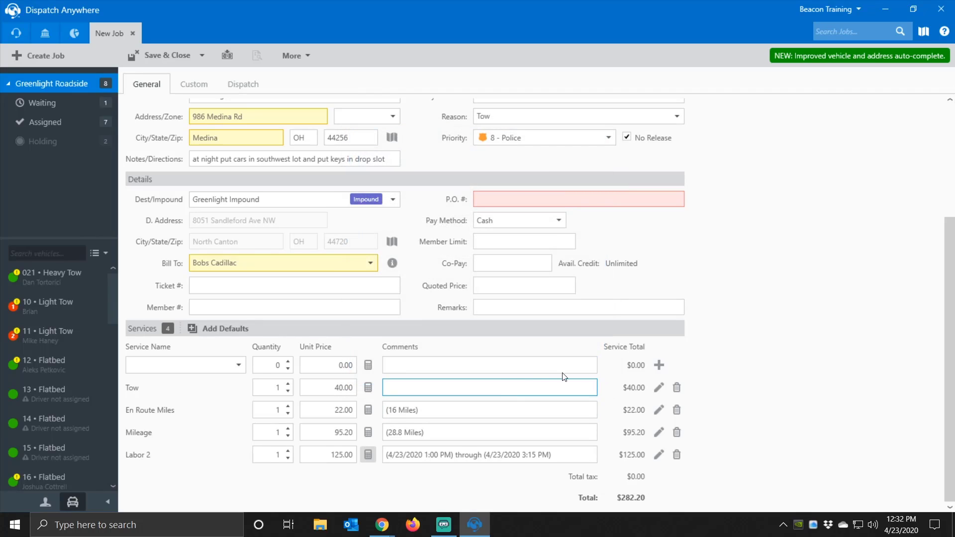
scroll(268, 260, "up", 1)
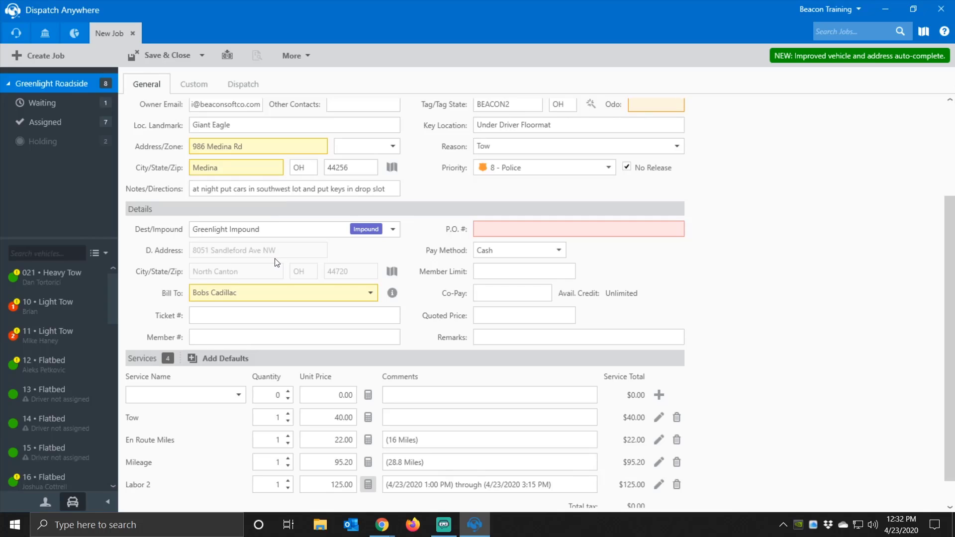
scroll(284, 260, "up", 3)
scroll(286, 264, "down", 3)
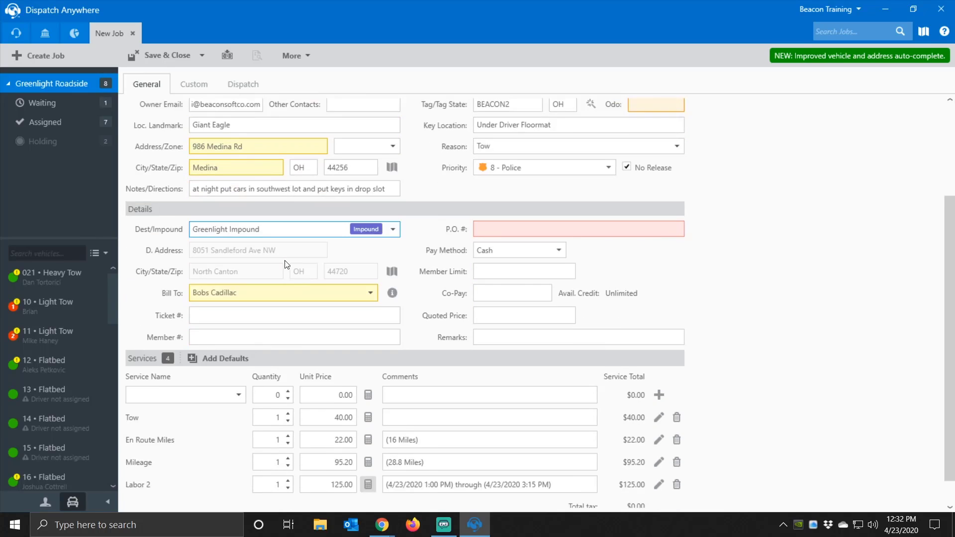
scroll(287, 265, "down", 1)
- Expand Notes/Directions and Remarks, then enter 'Test Note' as the Tow row's comment
left_click(416, 388)
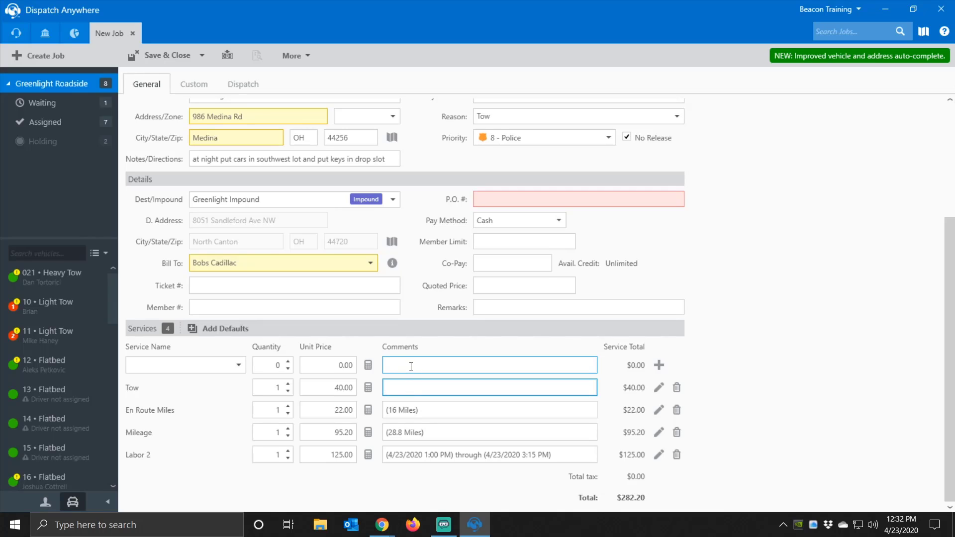
left_click(251, 159)
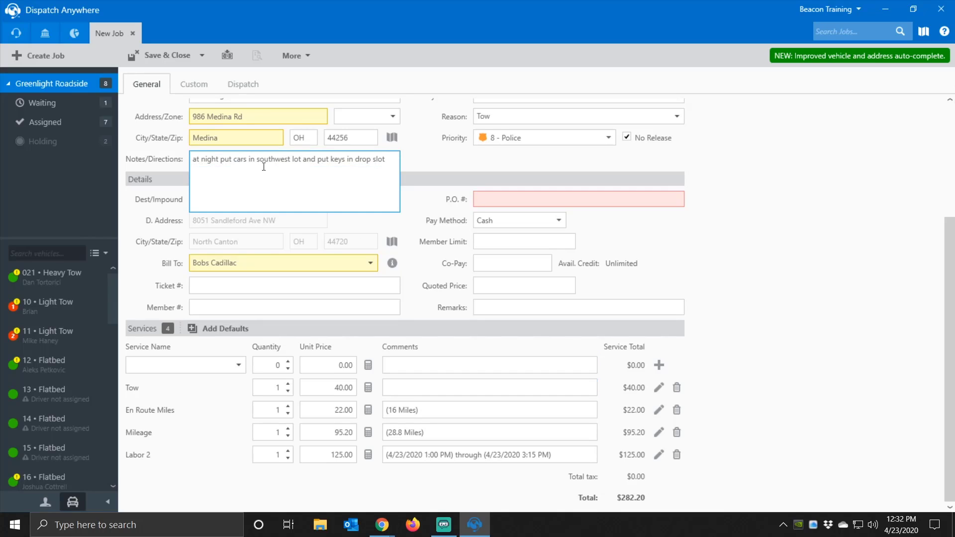
left_click(483, 312)
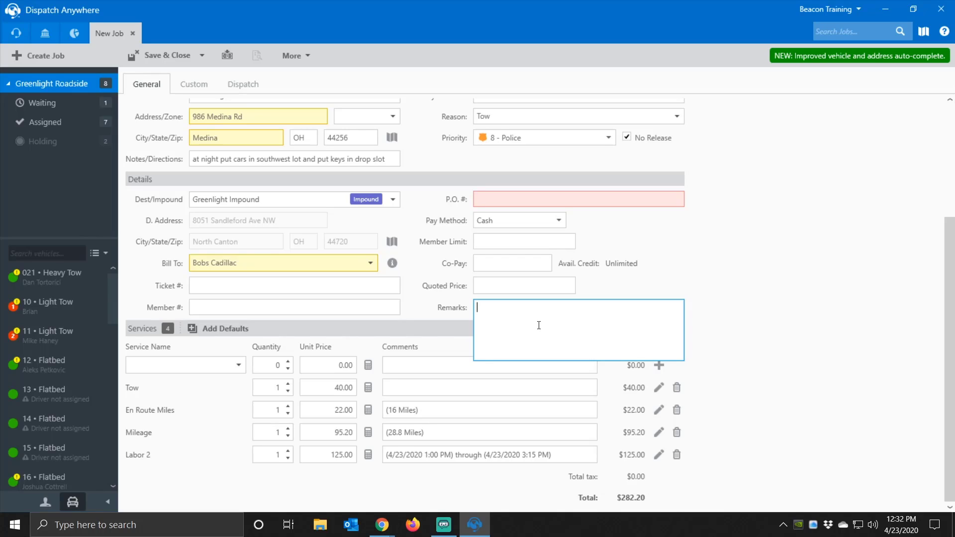
left_click(274, 160)
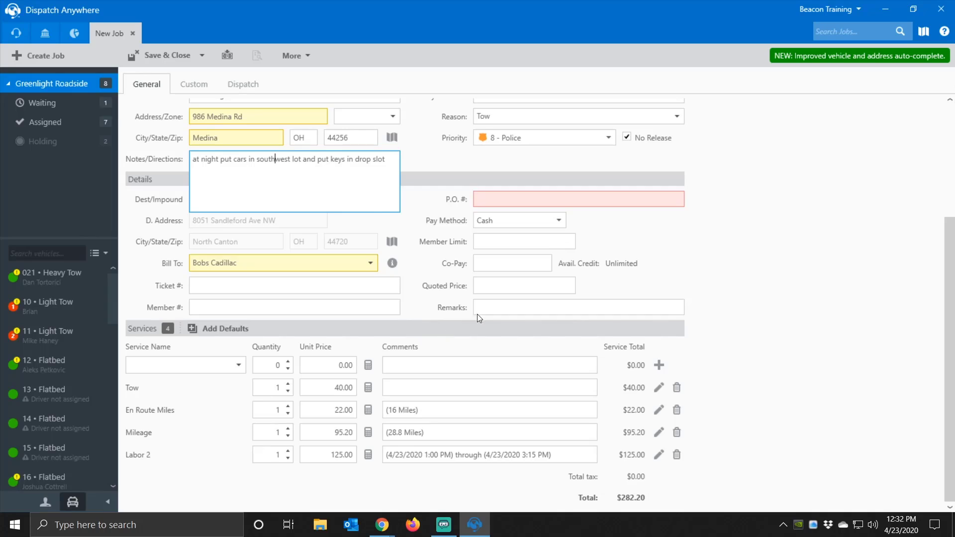
left_click(401, 388)
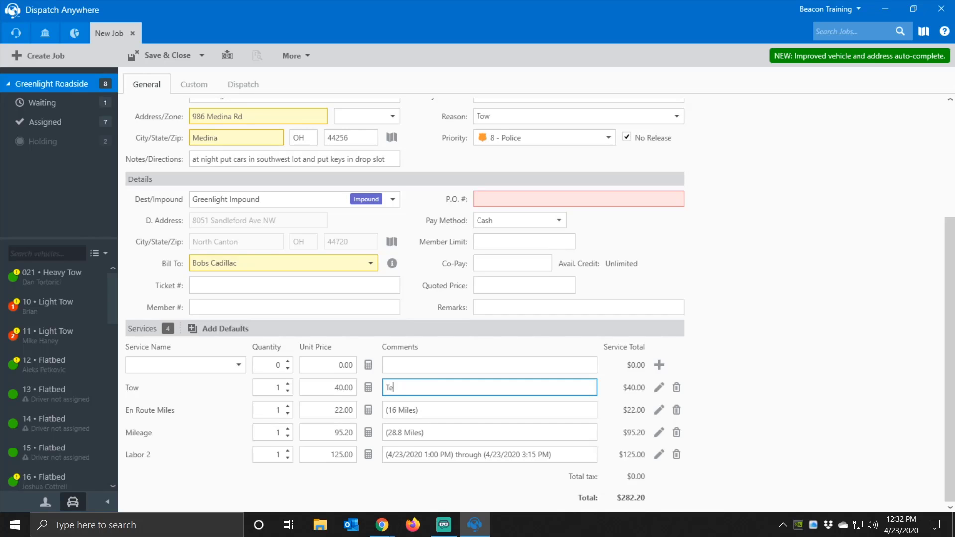
type("Test Note")
left_click(201, 57)
left_click(173, 75)
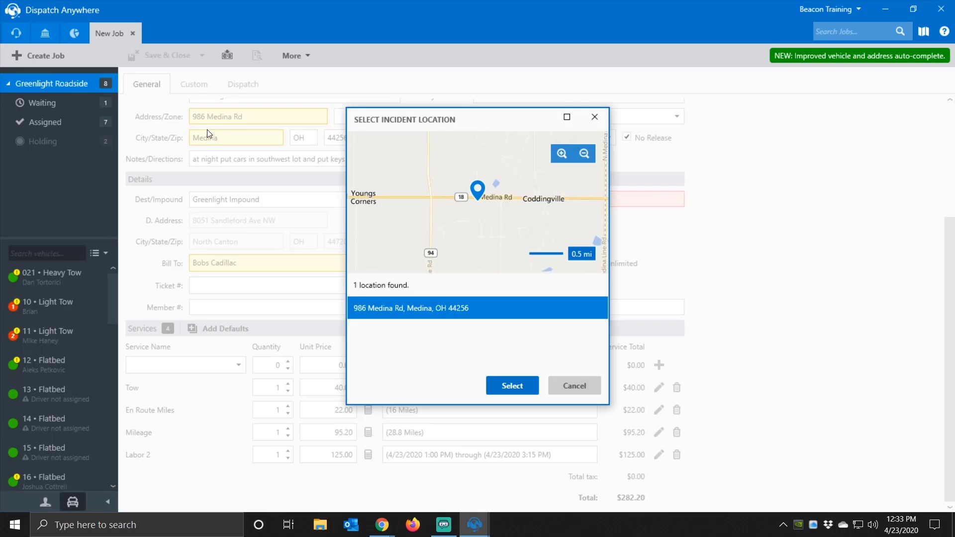
left_click(513, 386)
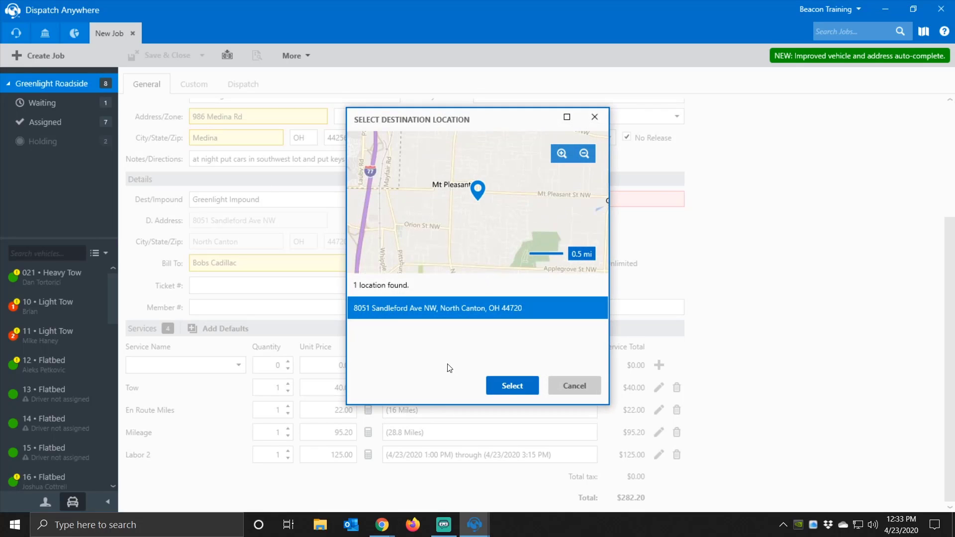
left_click(511, 382)
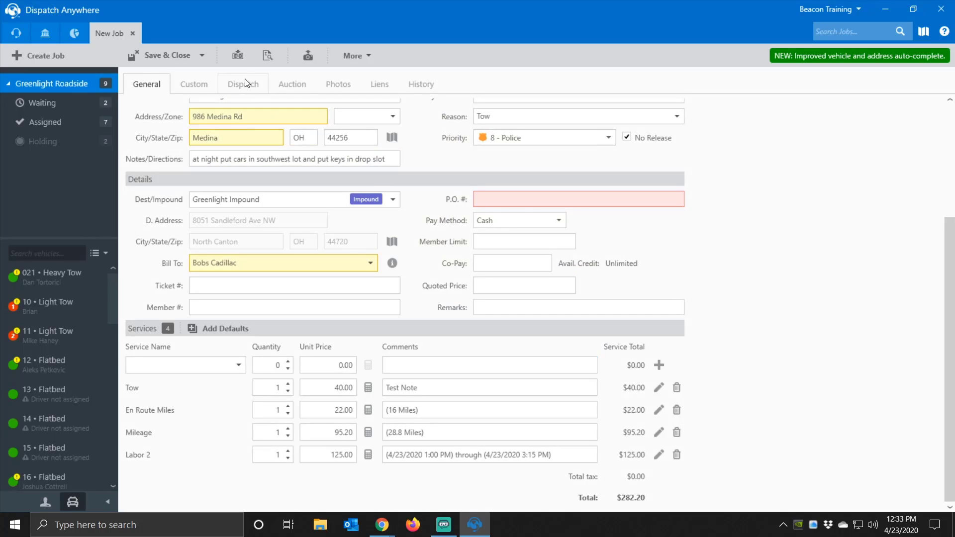
left_click(264, 56)
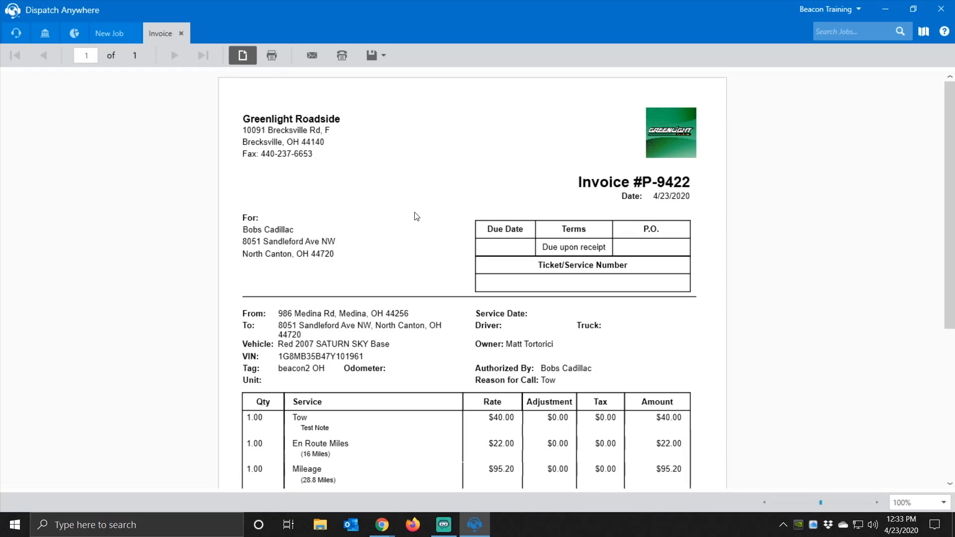
scroll(416, 213, "down", 2)
scroll(416, 215, "down", 1)
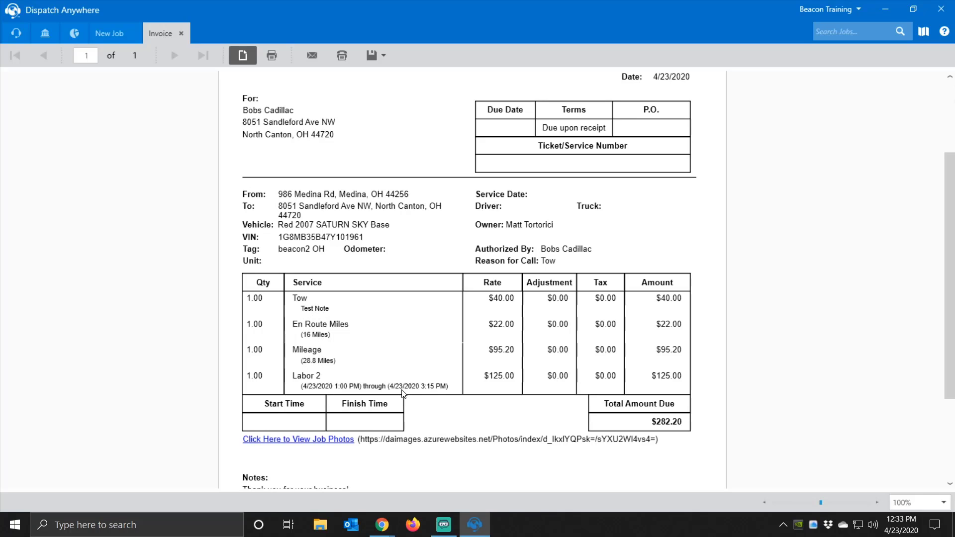
left_click(181, 33)
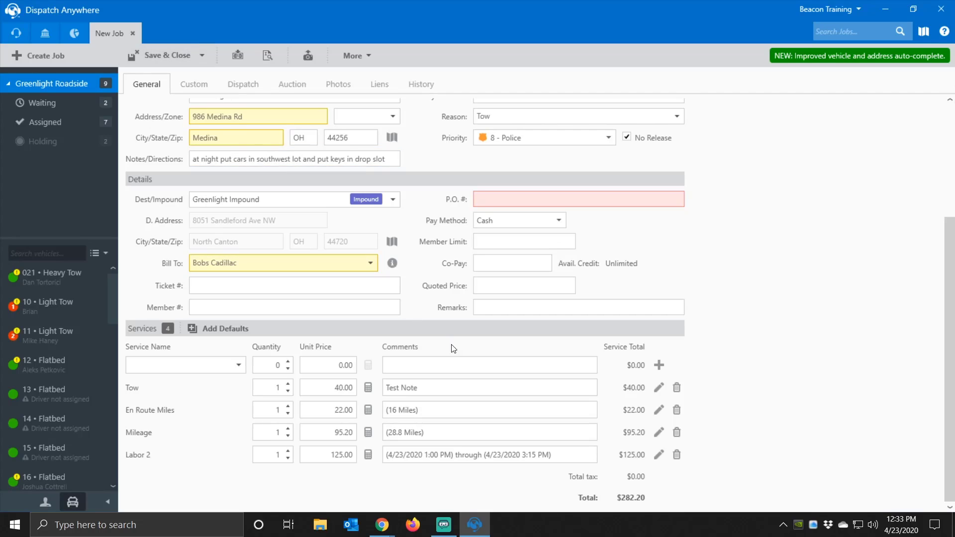
scroll(437, 345, "up", 4)
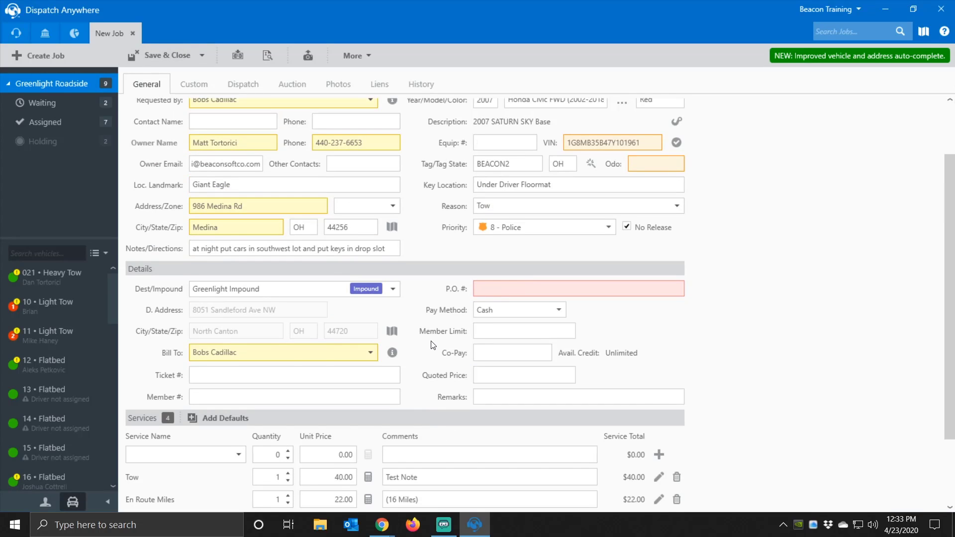
scroll(431, 345, "up", 3)
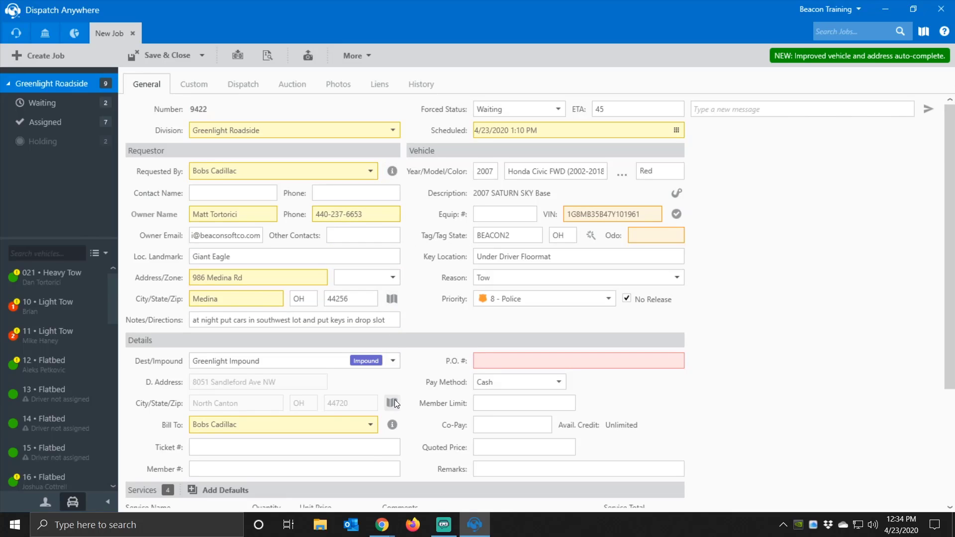
left_click(396, 175)
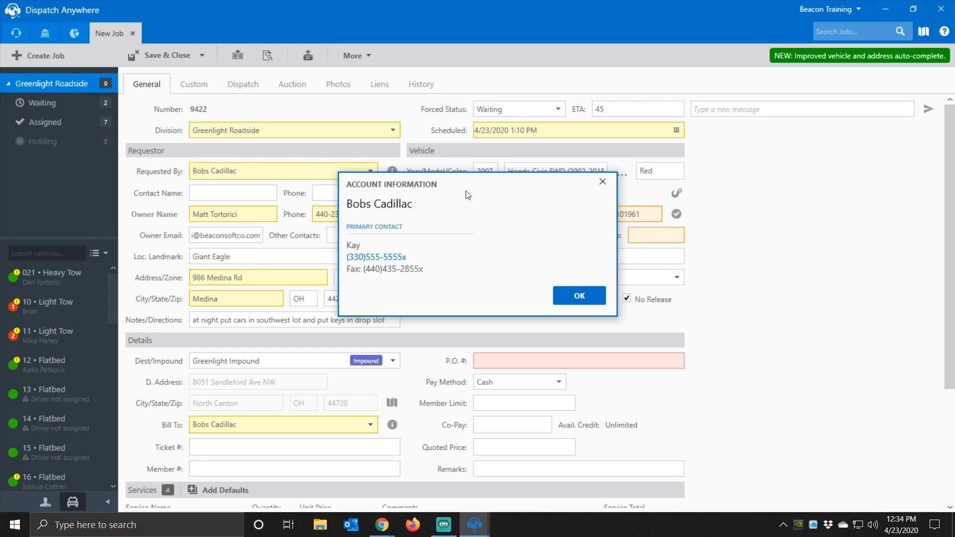
left_click(599, 183)
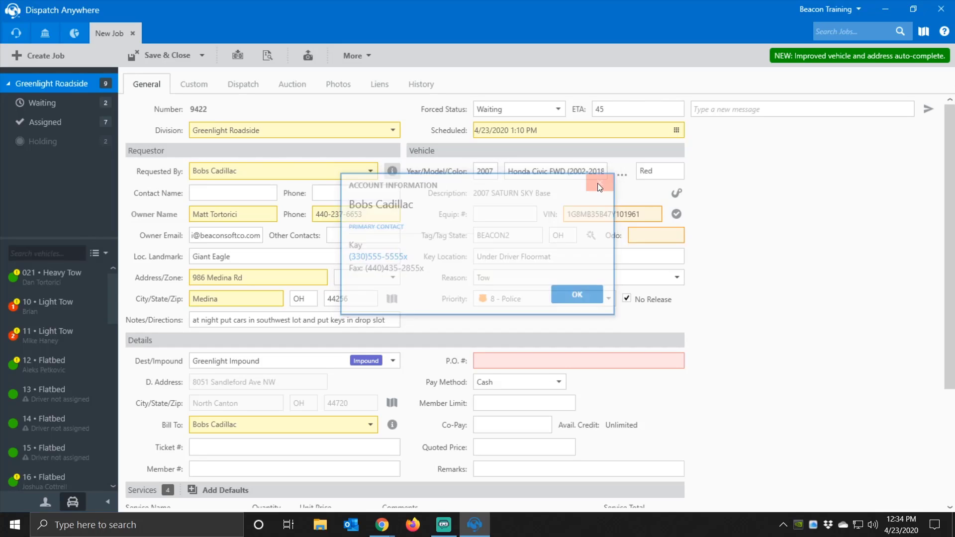
left_click(394, 424)
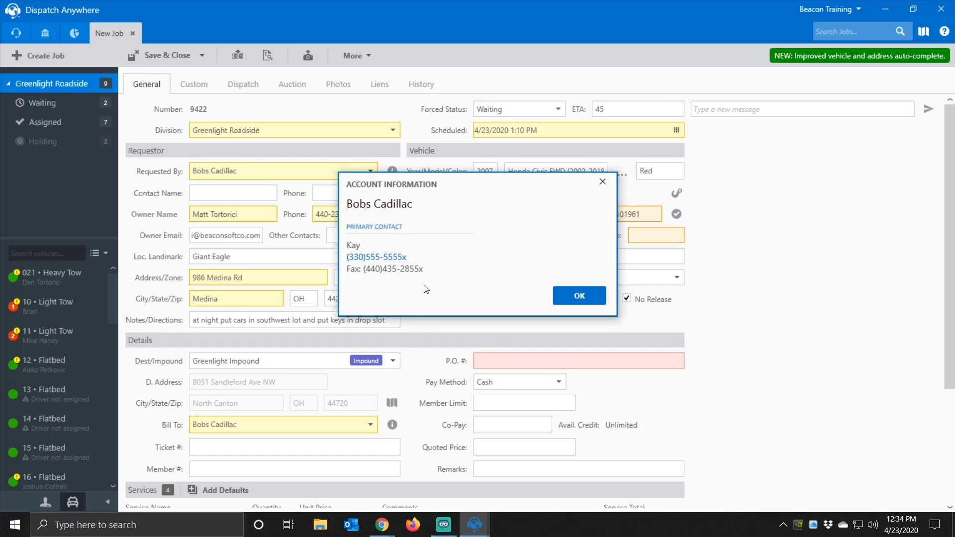
left_click(602, 182)
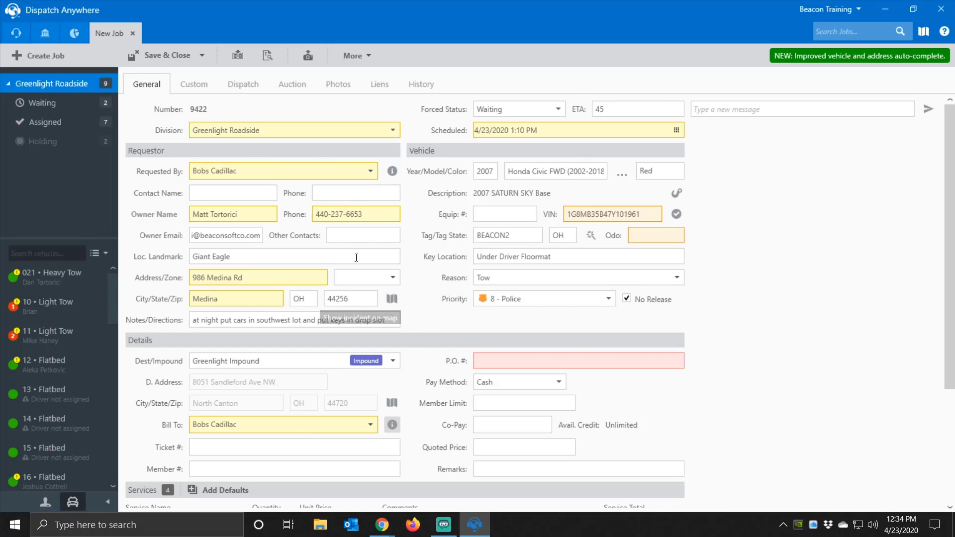
left_click(392, 299)
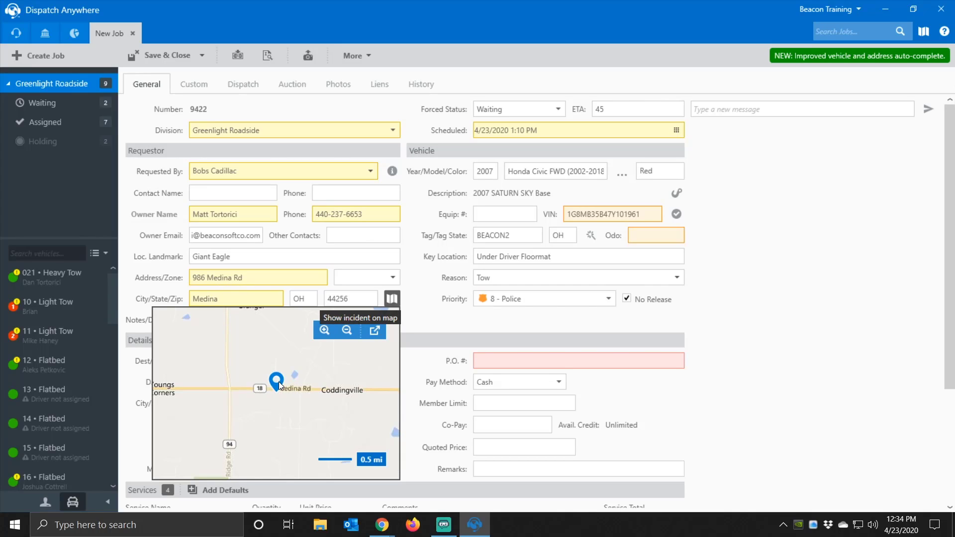
left_click_drag(280, 385, 264, 356)
scroll(291, 387, "down", 1)
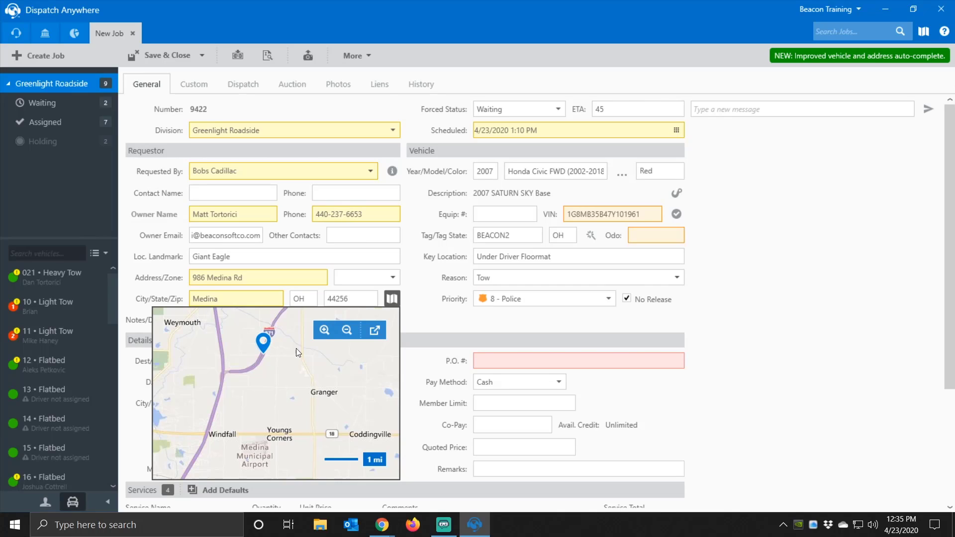
left_click(392, 299)
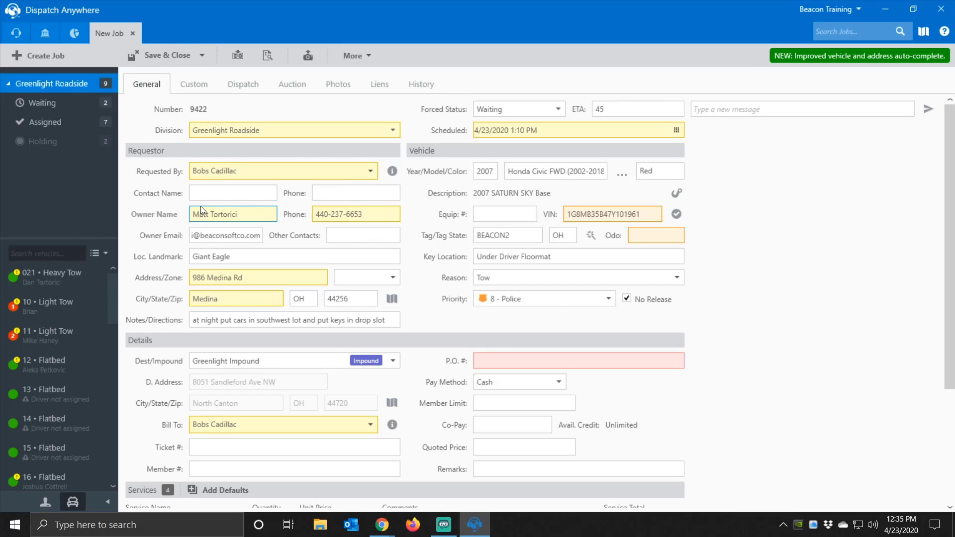
left_click(201, 56)
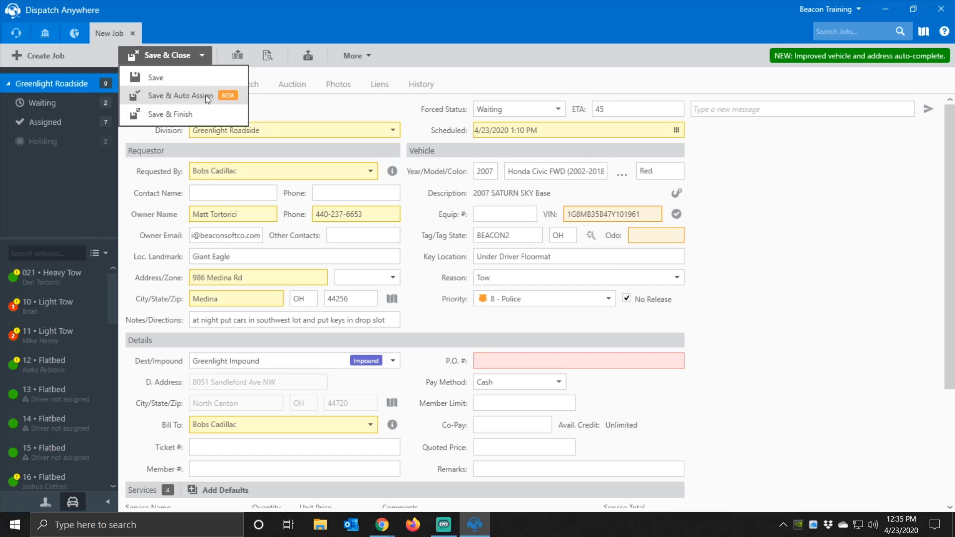
left_click(301, 106)
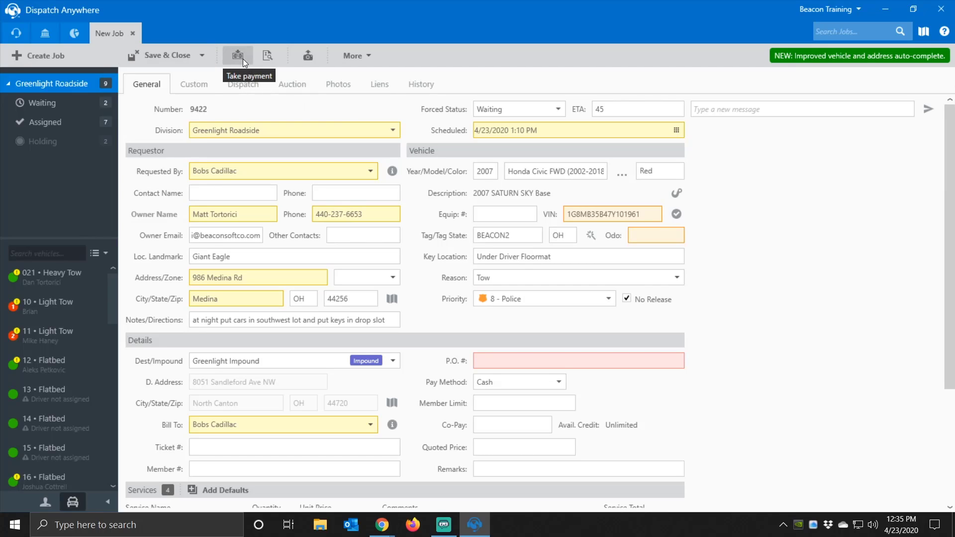
left_click(243, 58)
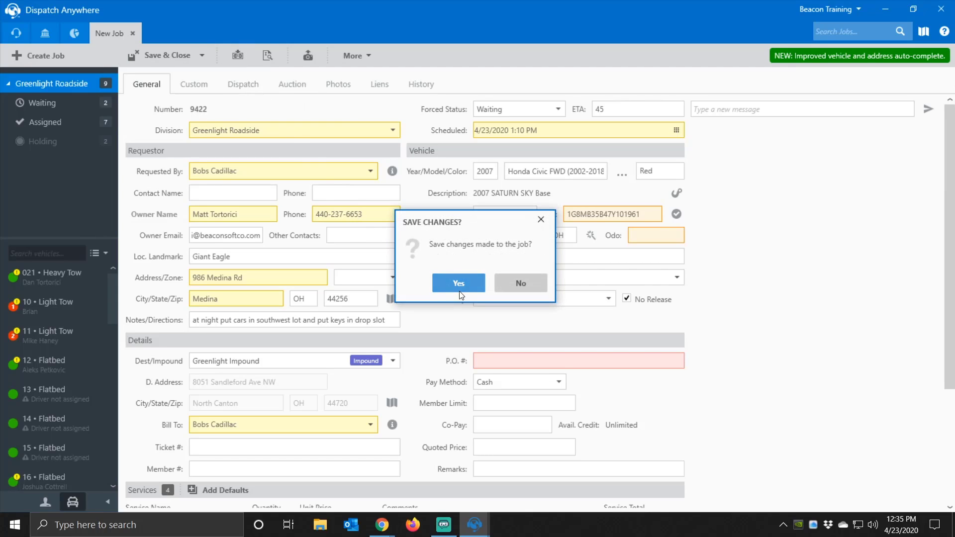
left_click(481, 283)
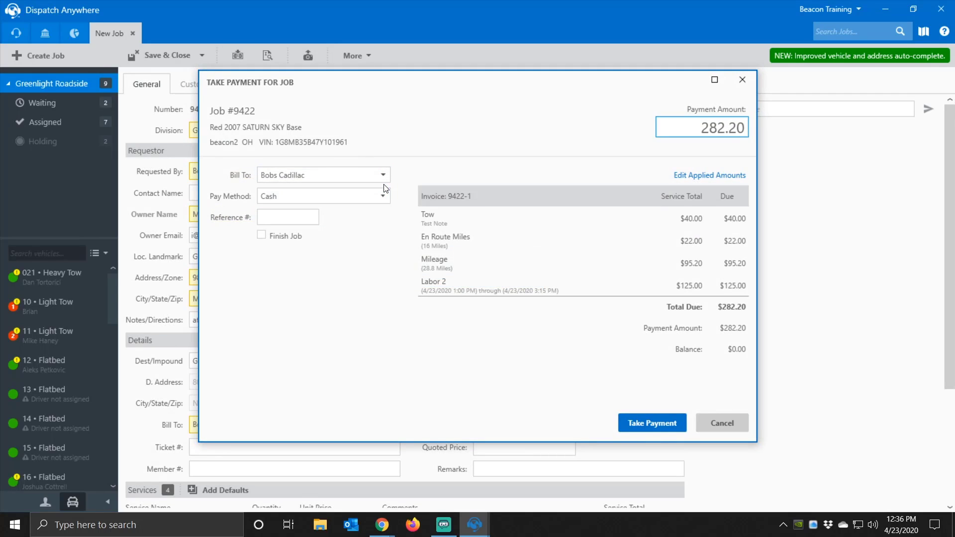
left_click(385, 197)
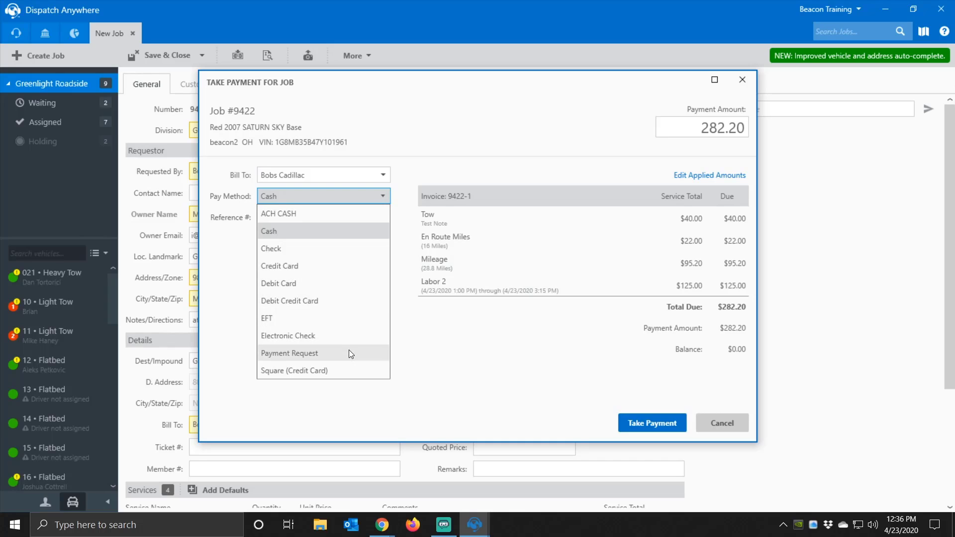
left_click(310, 233)
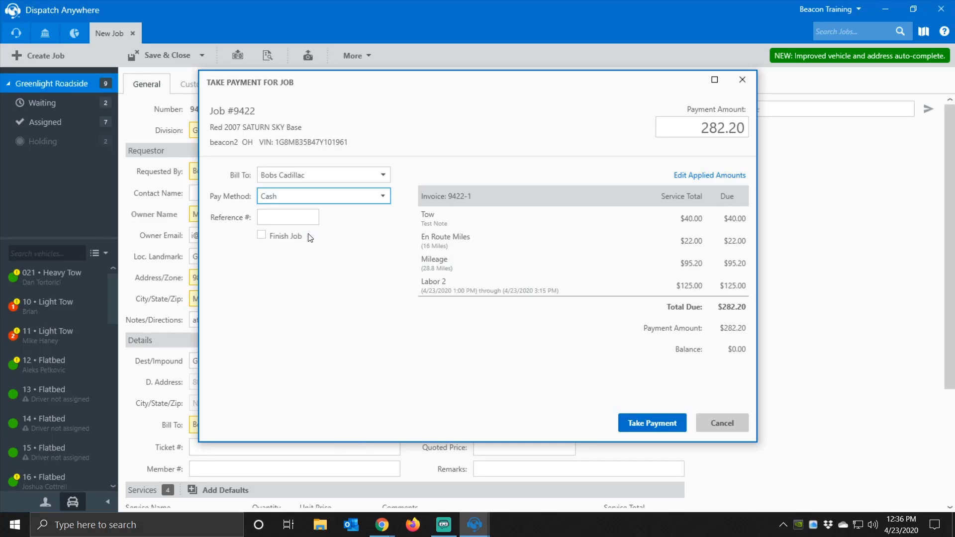
left_click(739, 432)
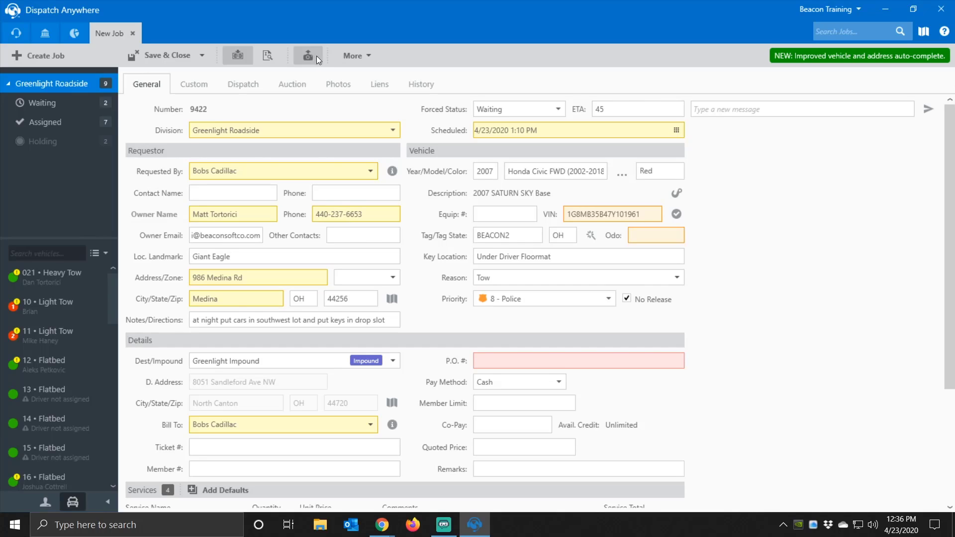
- Create and confirm a swap-out job for a different vehicle
left_click(357, 56)
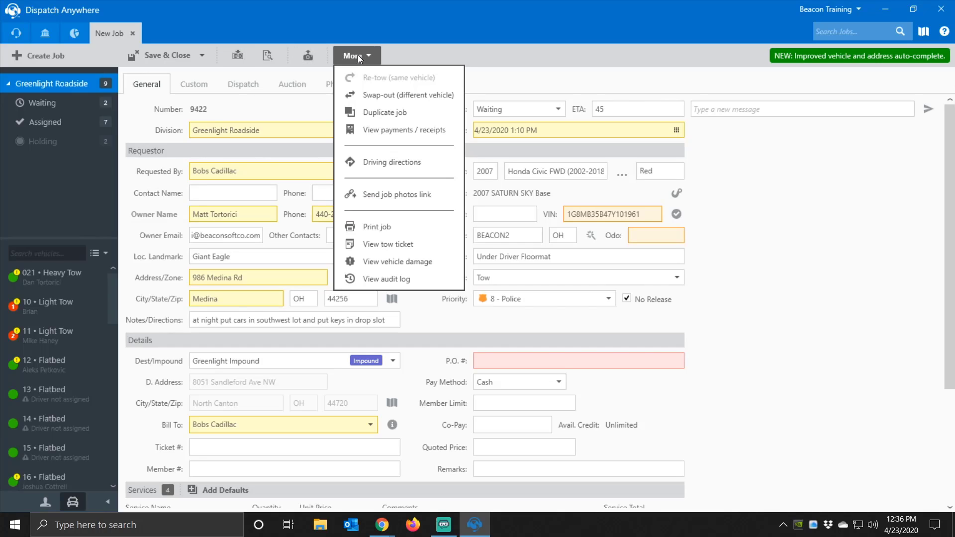
left_click(364, 94)
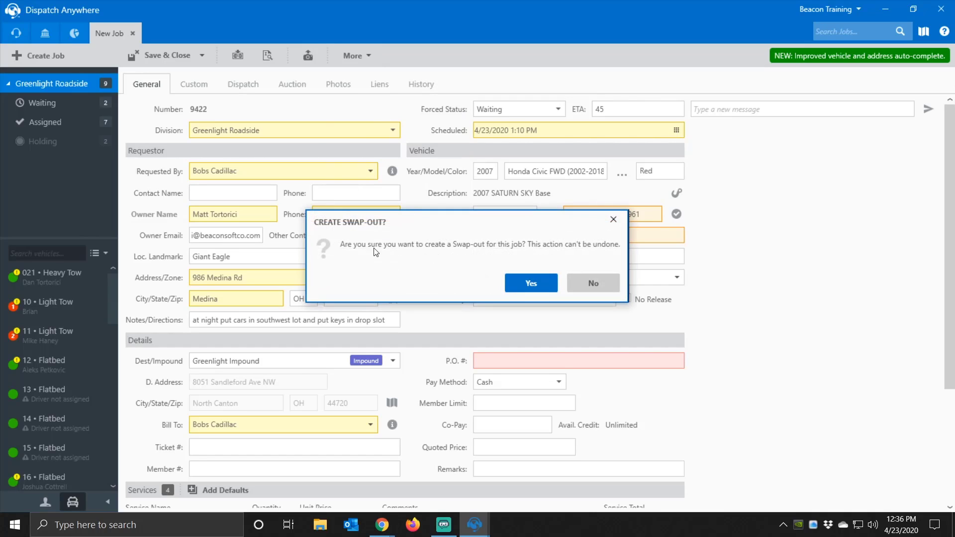
left_click(531, 283)
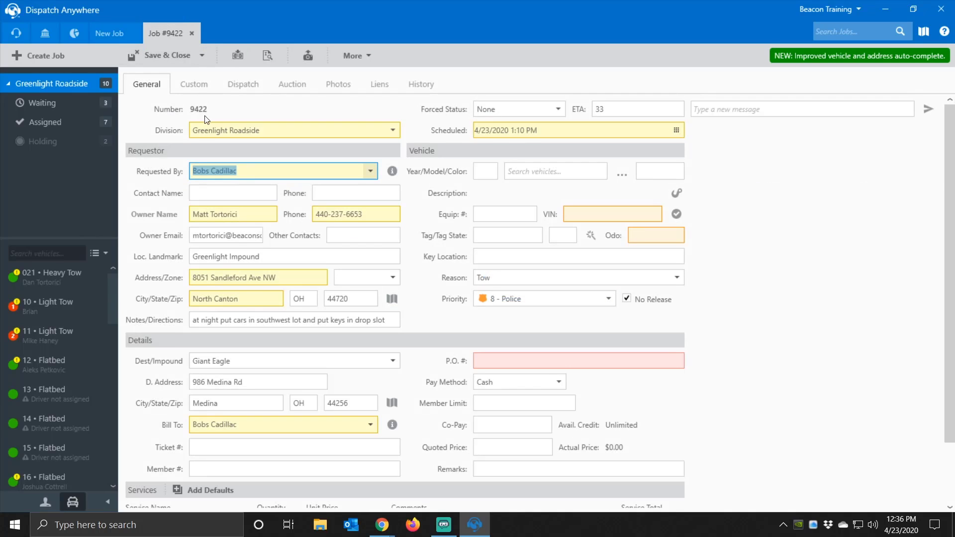
- Compare the New Job and Job #9422 tabs, then close the extra Job #9422 tab
left_click(114, 35)
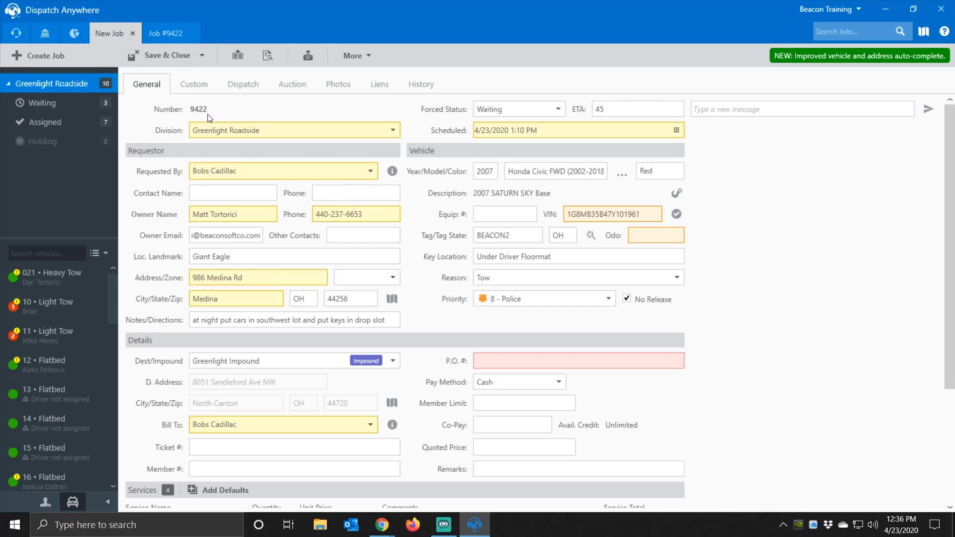
left_click(166, 36)
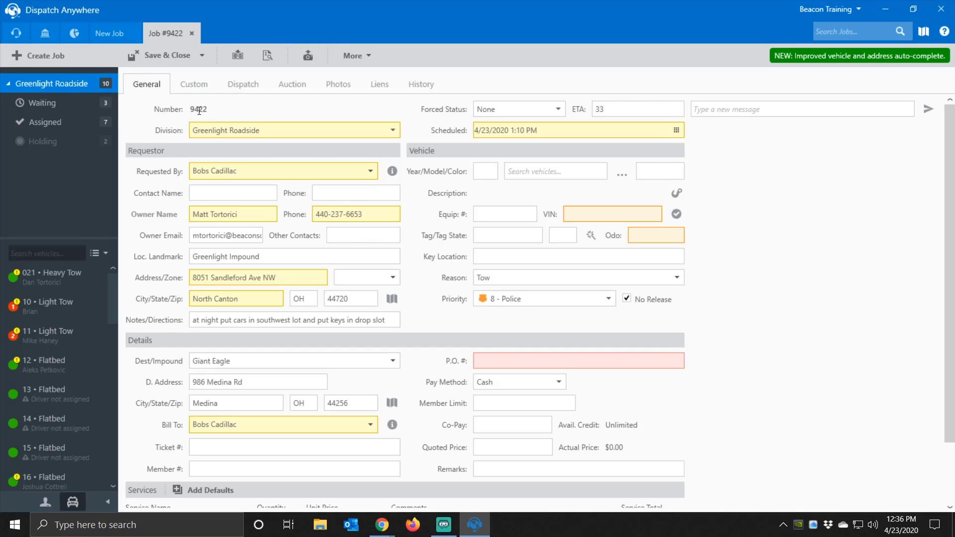
left_click(118, 35)
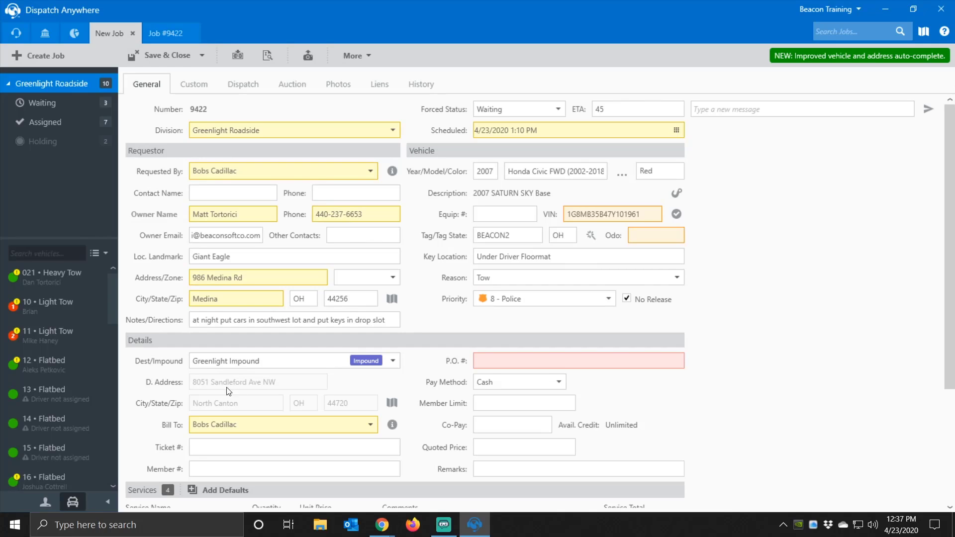
left_click(174, 31)
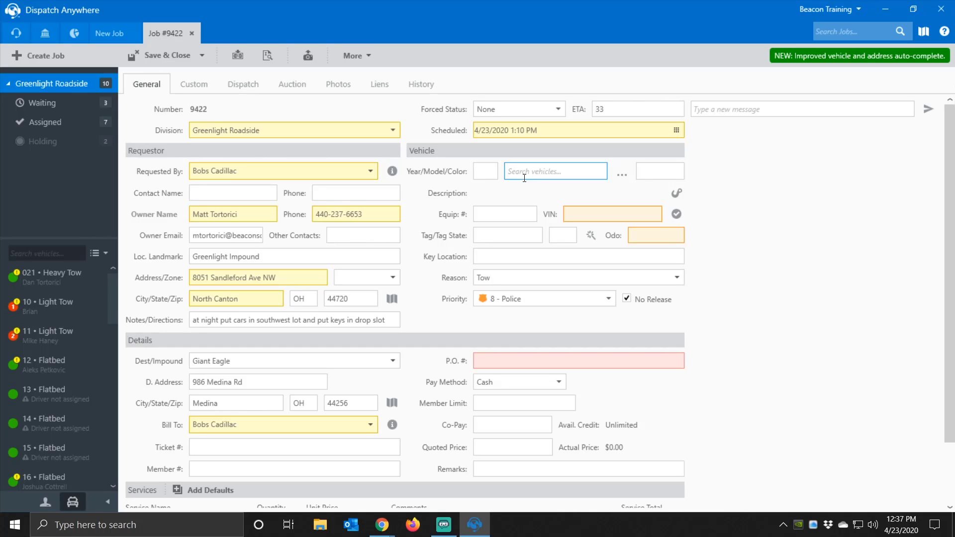
scroll(497, 199, "down", 3)
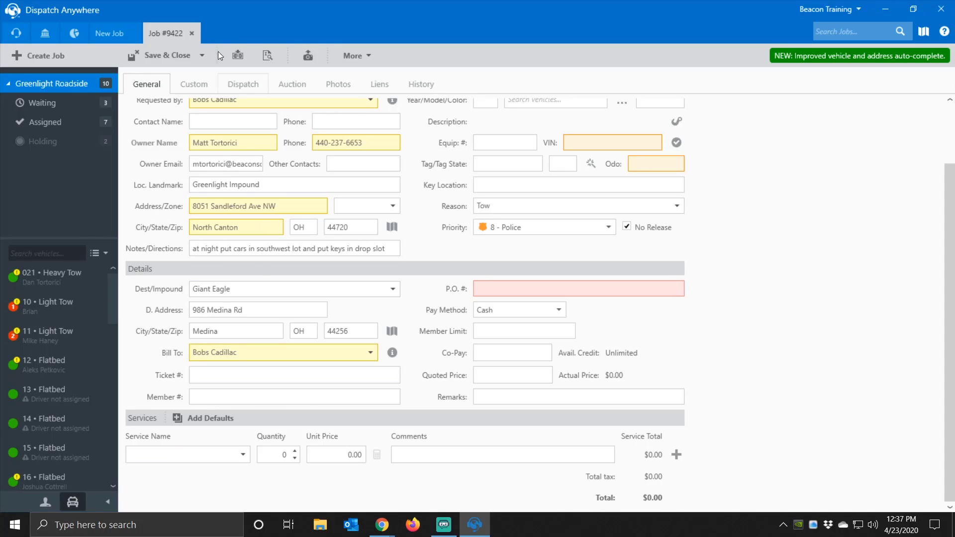
left_click(191, 33)
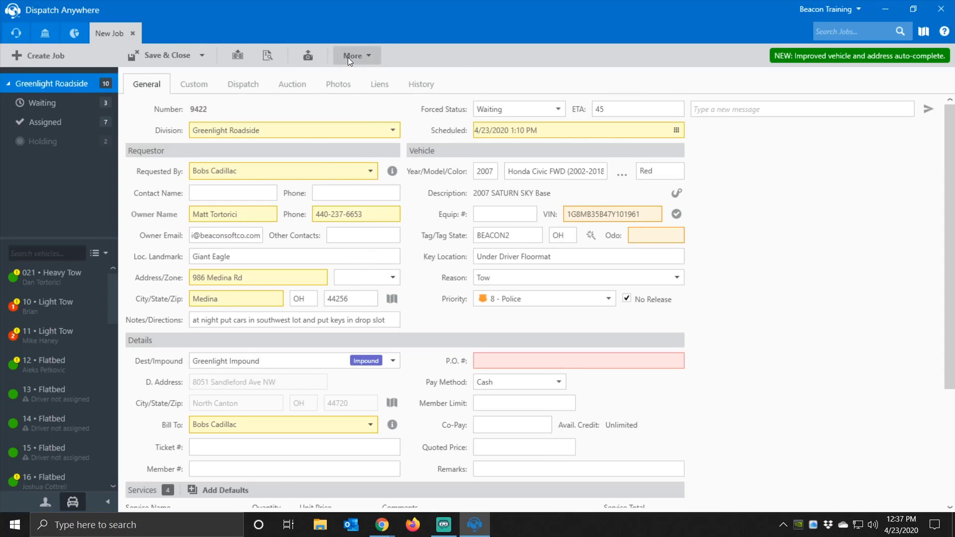
- Duplicate job 9422 into new job 9423, then go back to job 9422's More actions
left_click(350, 56)
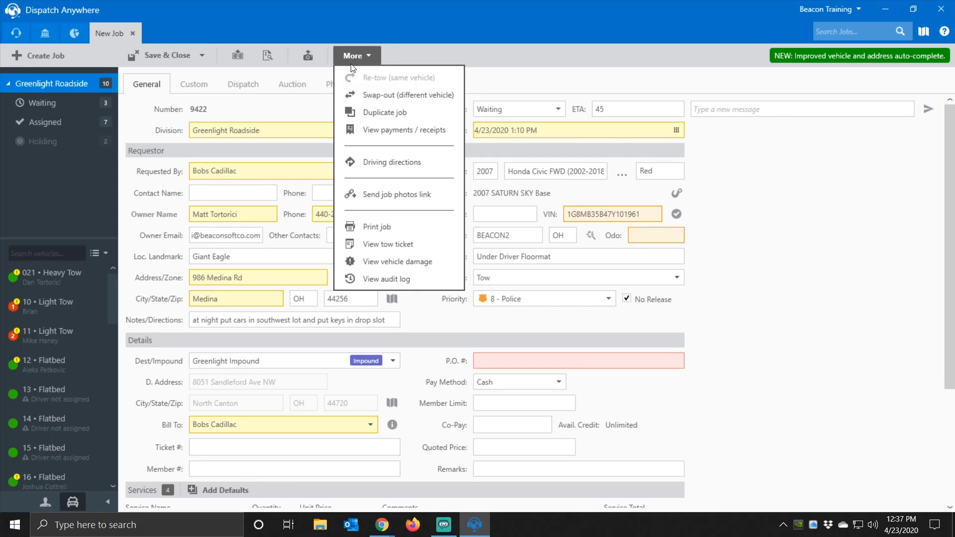
left_click(386, 118)
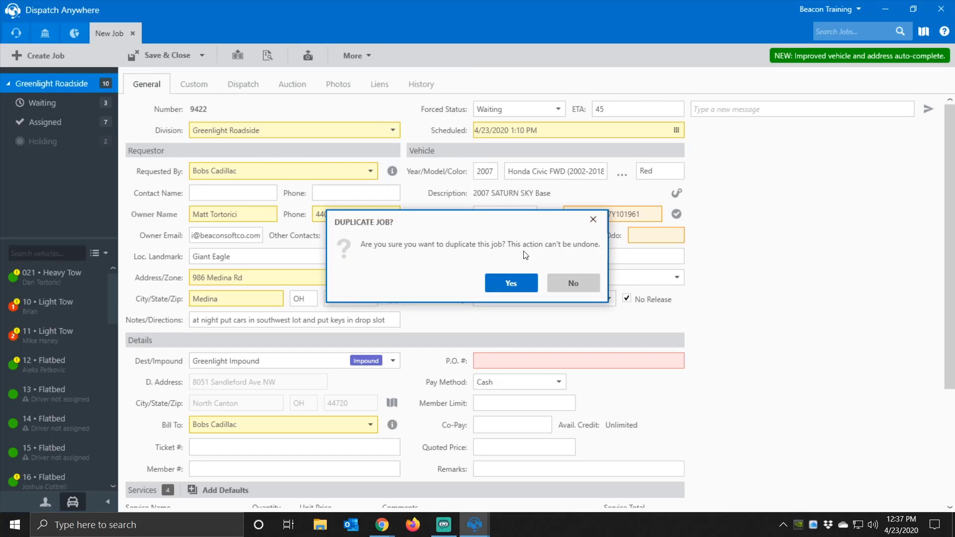
left_click(510, 283)
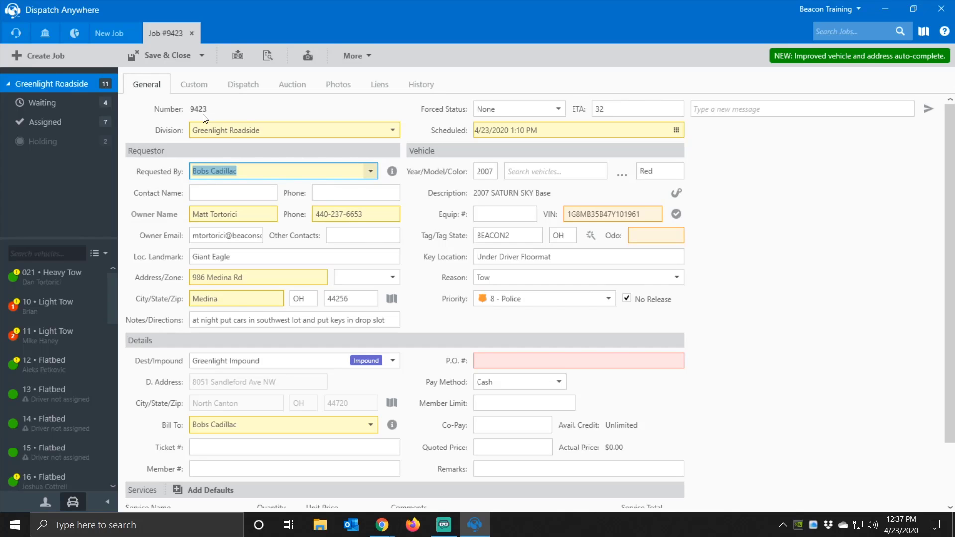
left_click(110, 34)
left_click(344, 55)
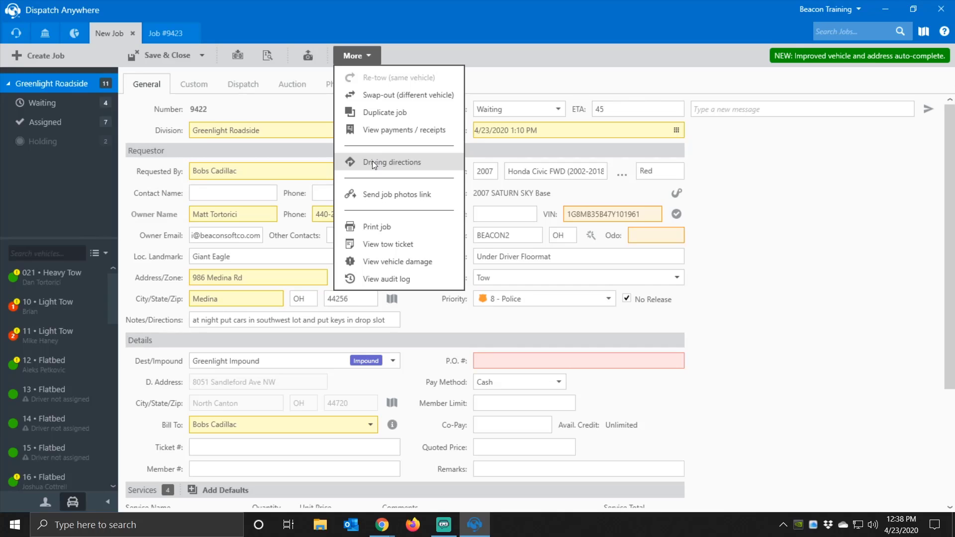
left_click(371, 195)
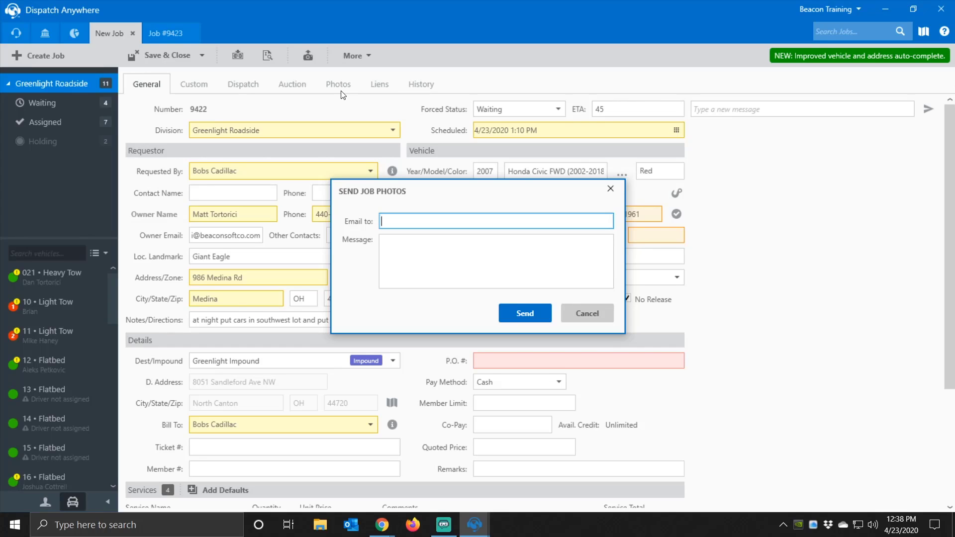
left_click(597, 313)
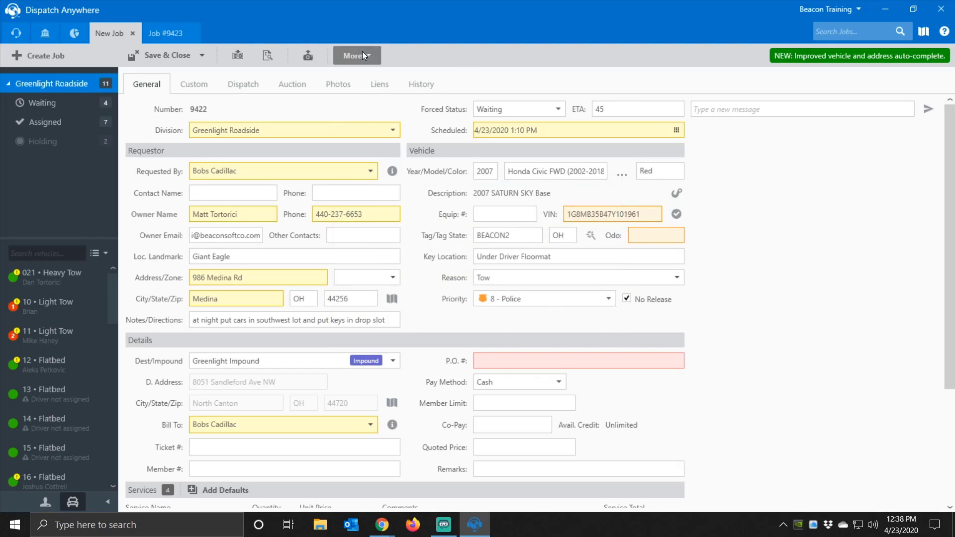
left_click(363, 54)
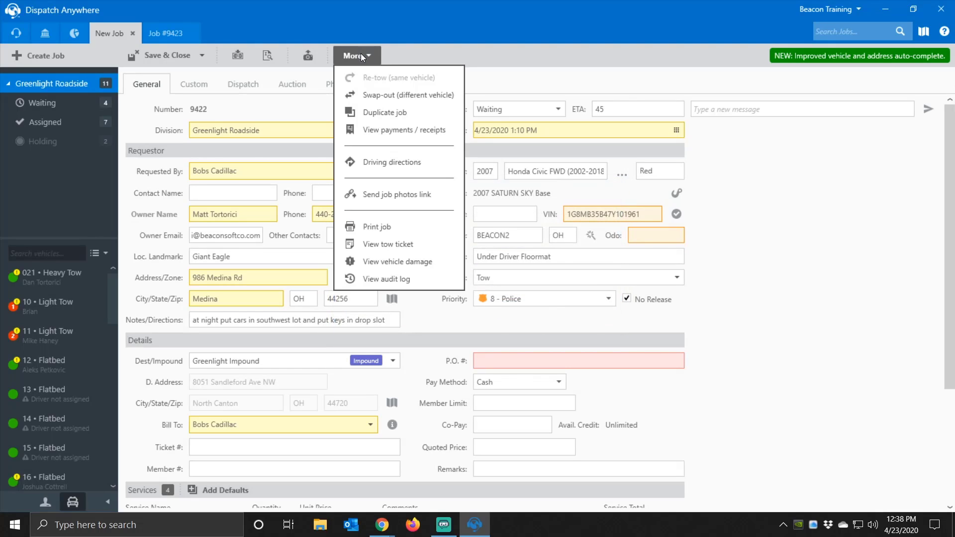
left_click(394, 232)
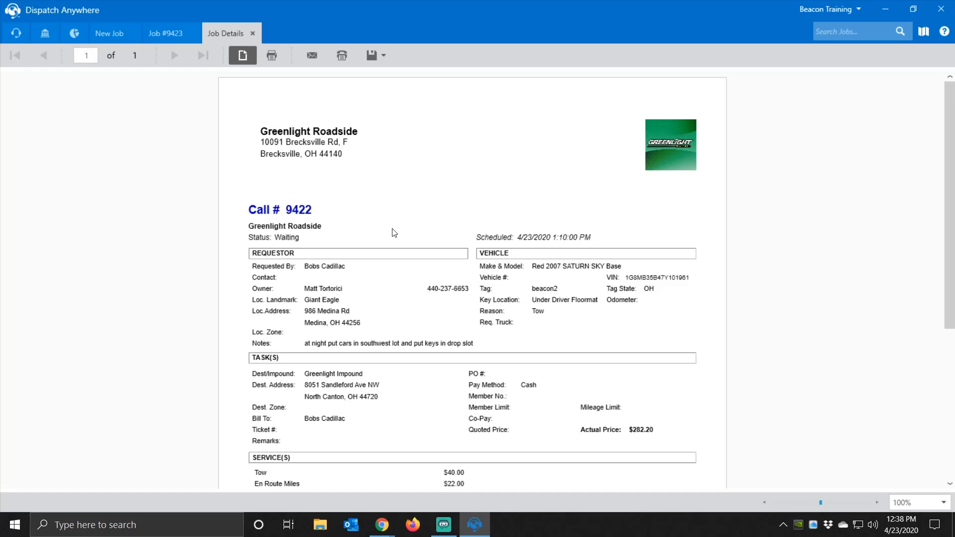
scroll(412, 224, "down", 1)
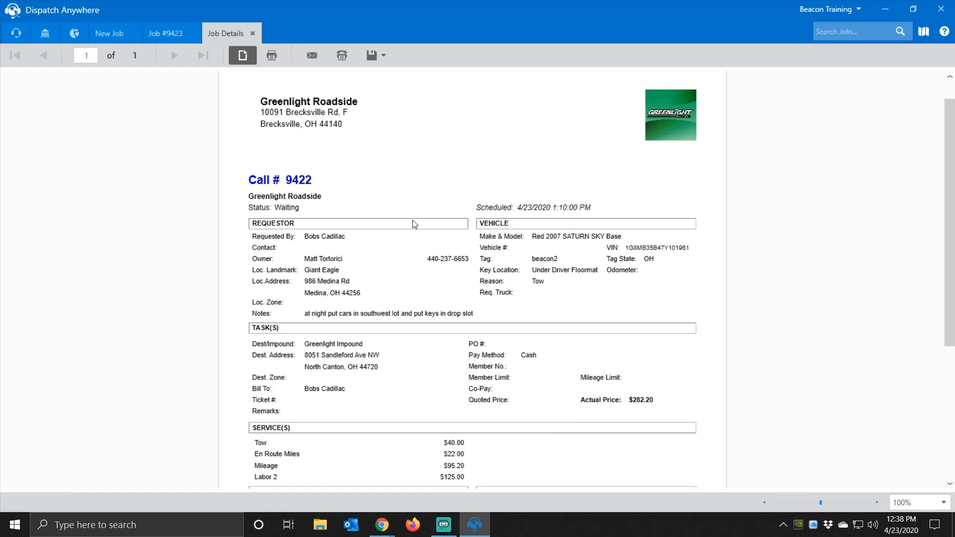
scroll(432, 323, "down", 2)
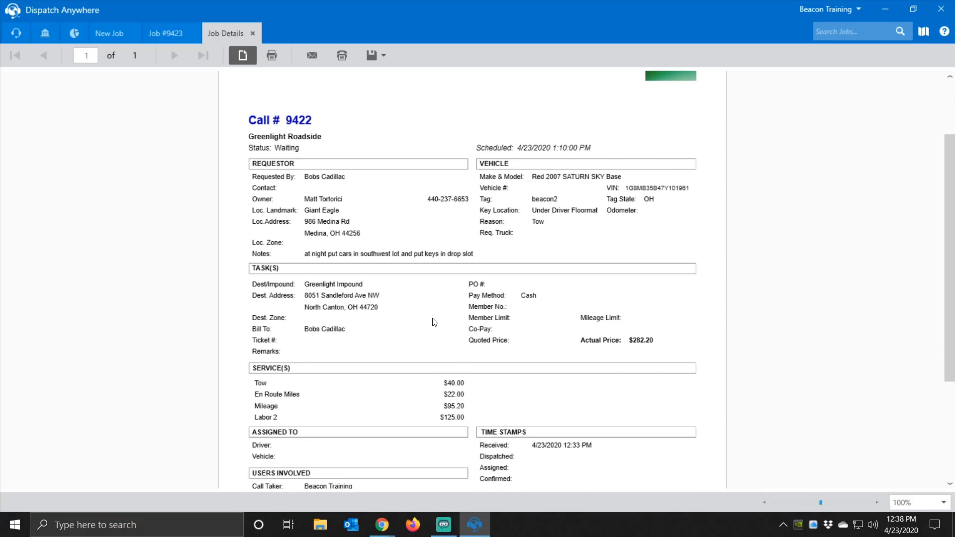
scroll(434, 322, "down", 2)
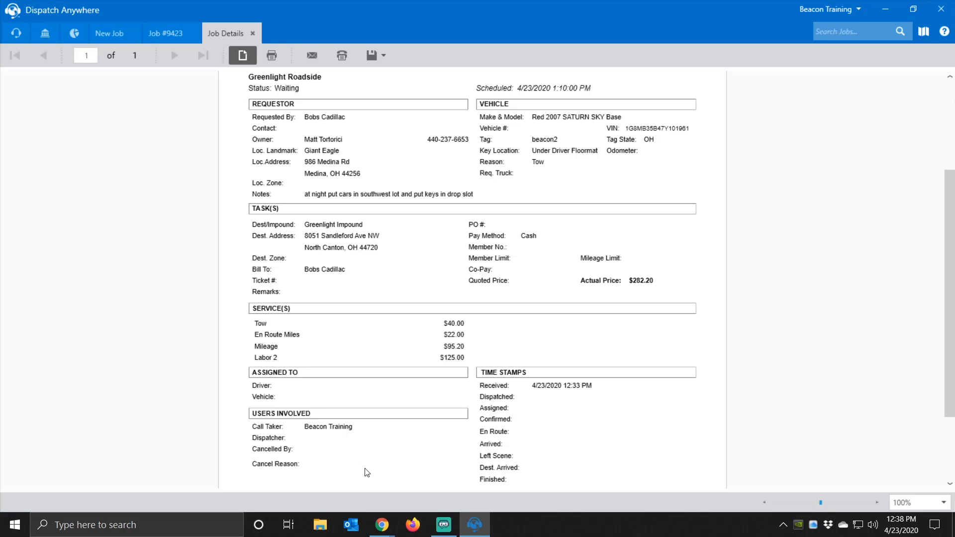
scroll(521, 411, "down", 3)
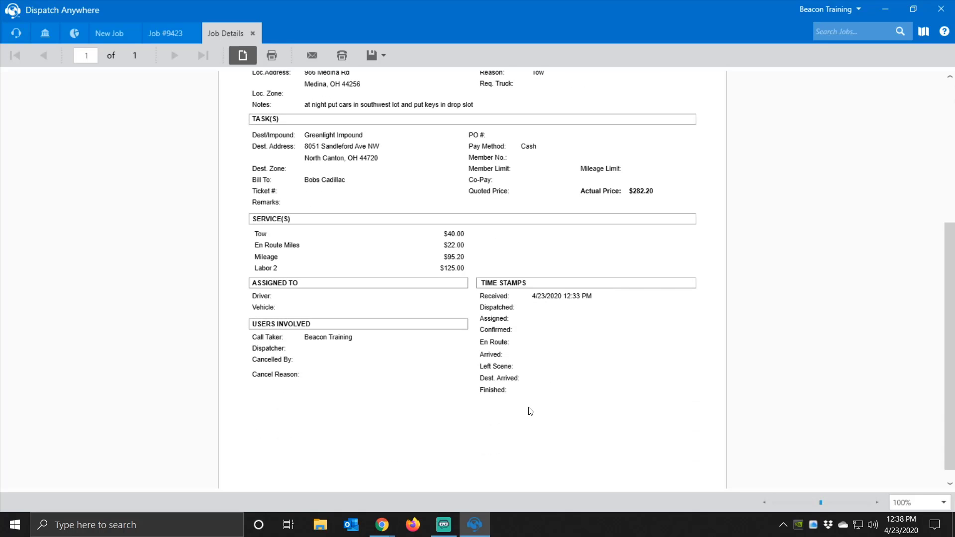
scroll(534, 407, "up", 4)
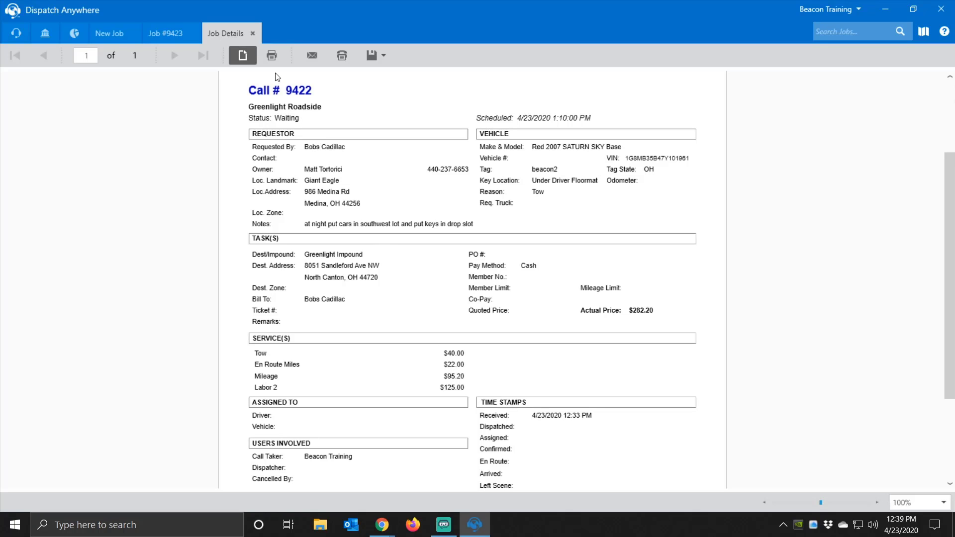
left_click(252, 33)
left_click(353, 56)
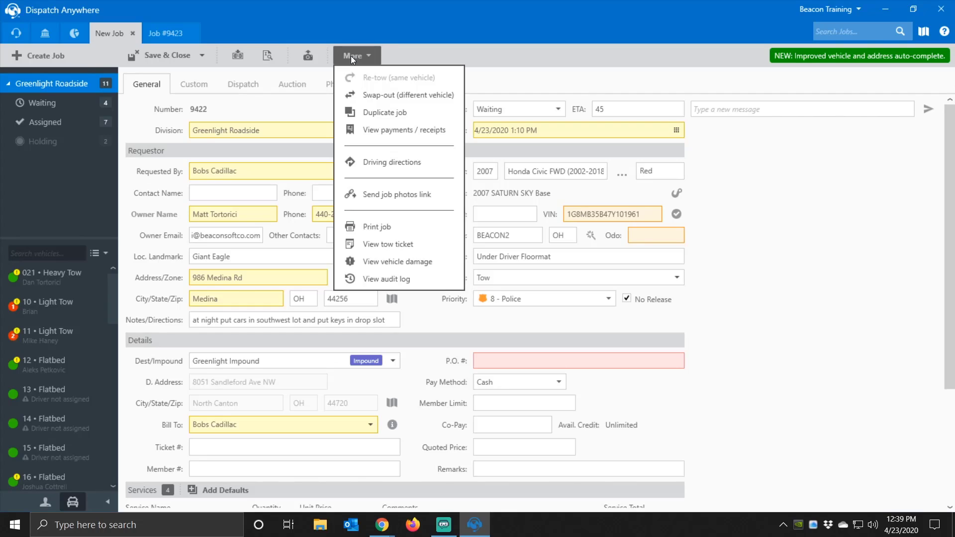
left_click(420, 243)
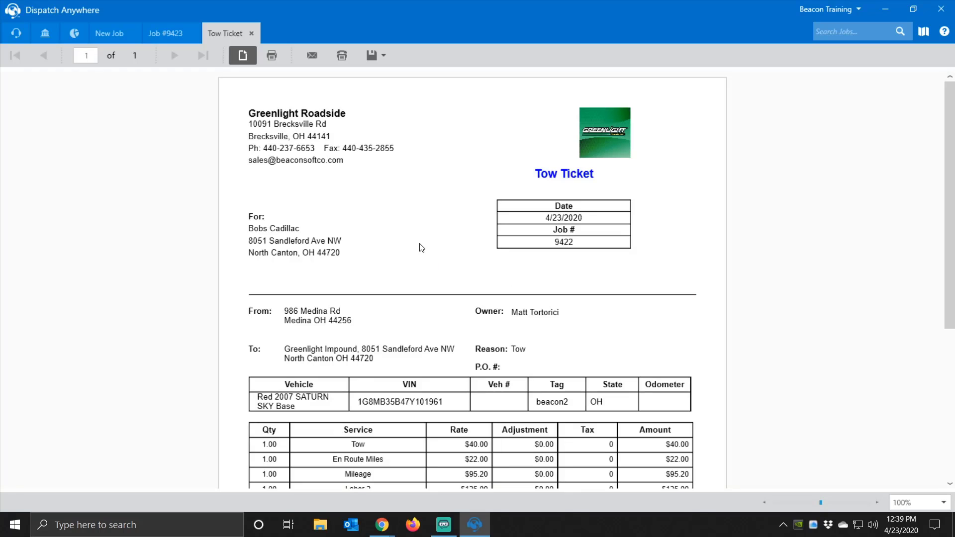
scroll(405, 182, "down", 3)
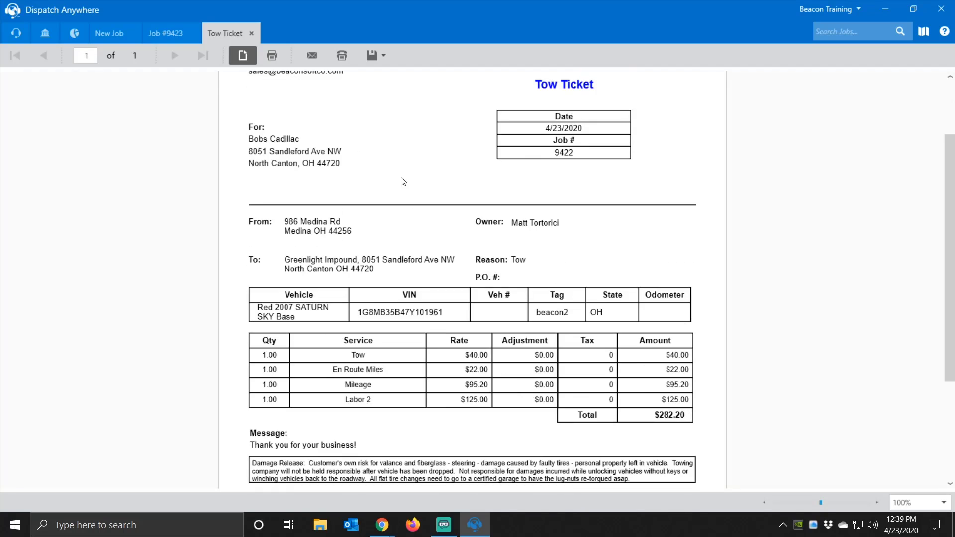
scroll(404, 181, "down", 1)
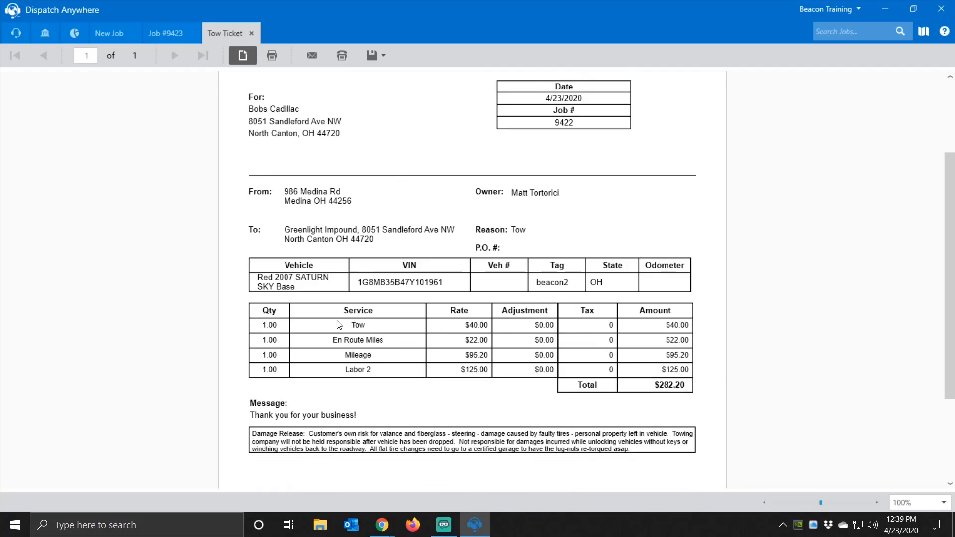
scroll(337, 410, "down", 3)
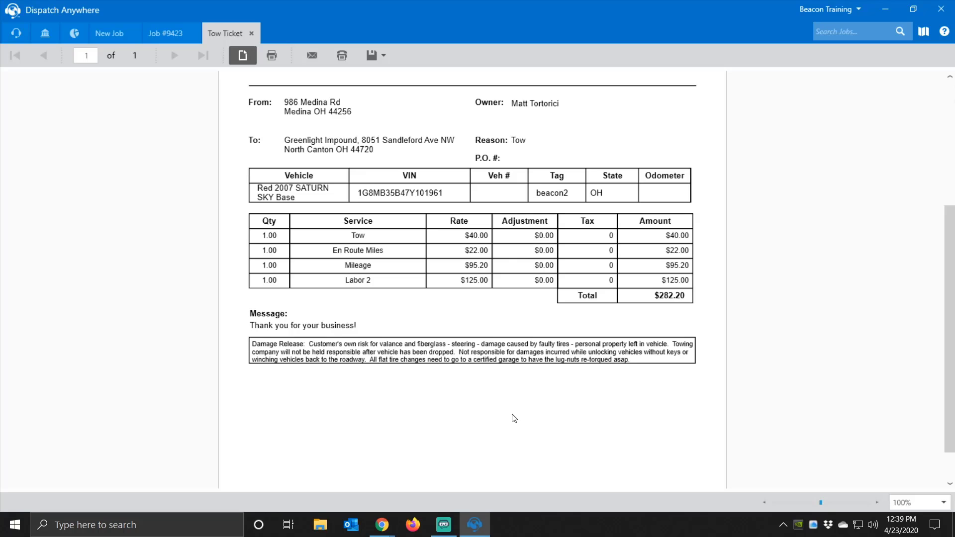
scroll(514, 412, "up", 3)
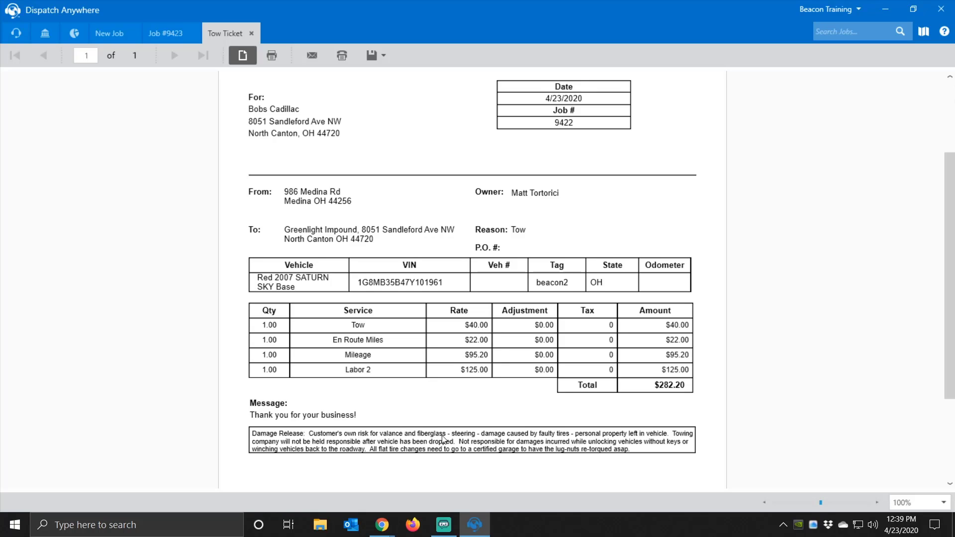
scroll(579, 466, "down", 1)
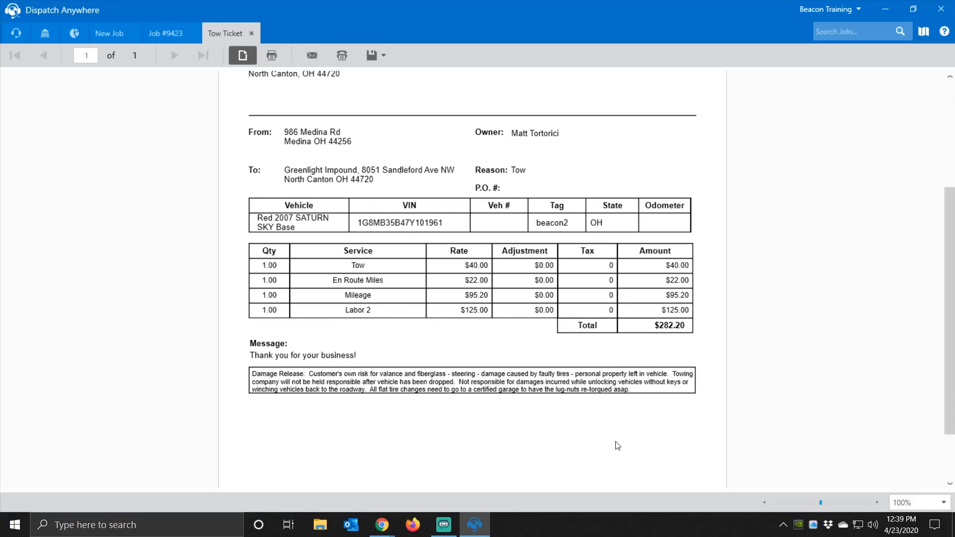
scroll(464, 301, "up", 1)
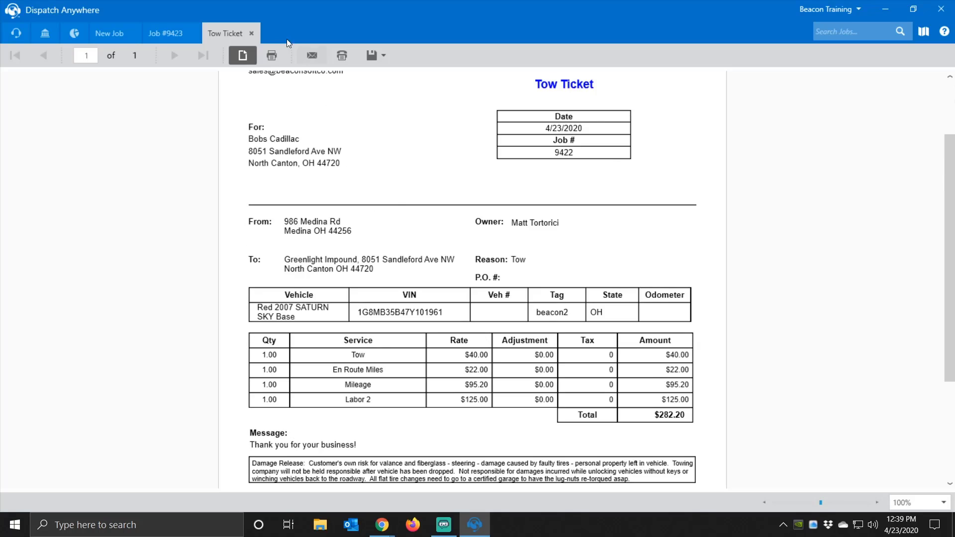
left_click(252, 33)
- Open job 9422's Vehicle Damage report and scroll through its blank vehicle diagram
left_click(354, 51)
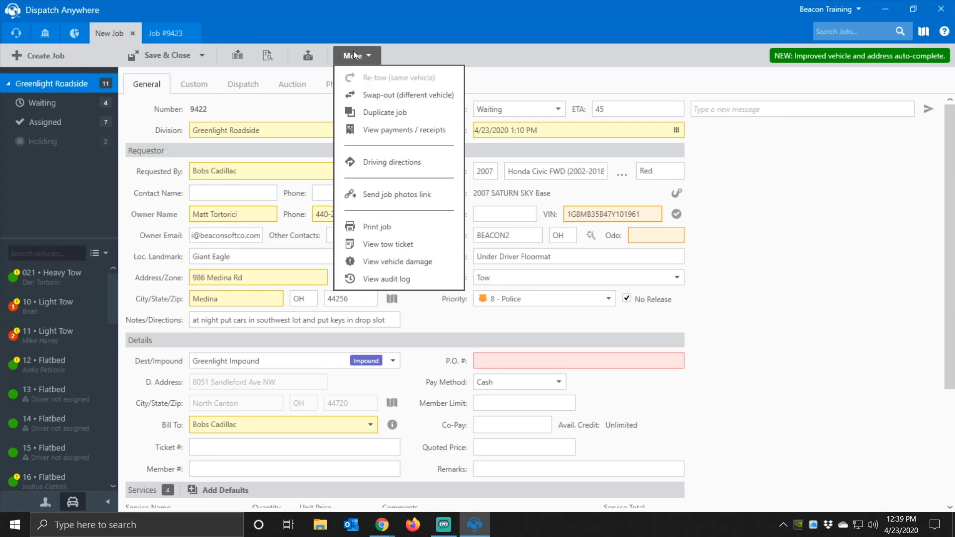
left_click(398, 270)
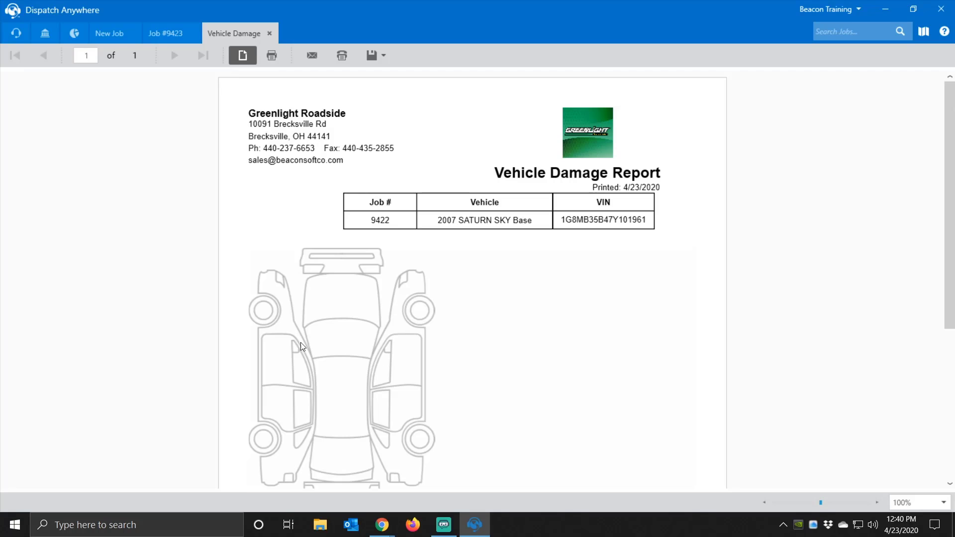
scroll(343, 393, "down", 1)
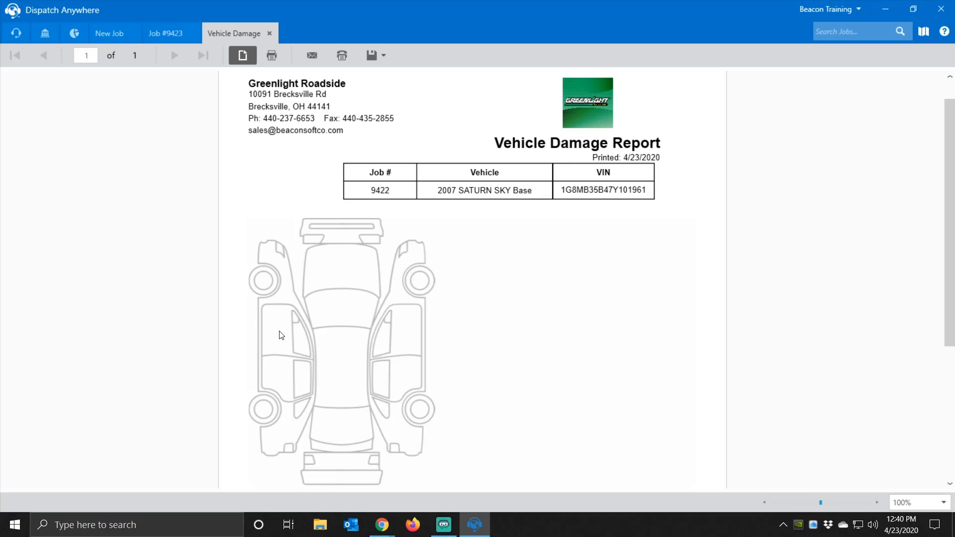
scroll(365, 315, "down", 2)
scroll(366, 319, "down", 3)
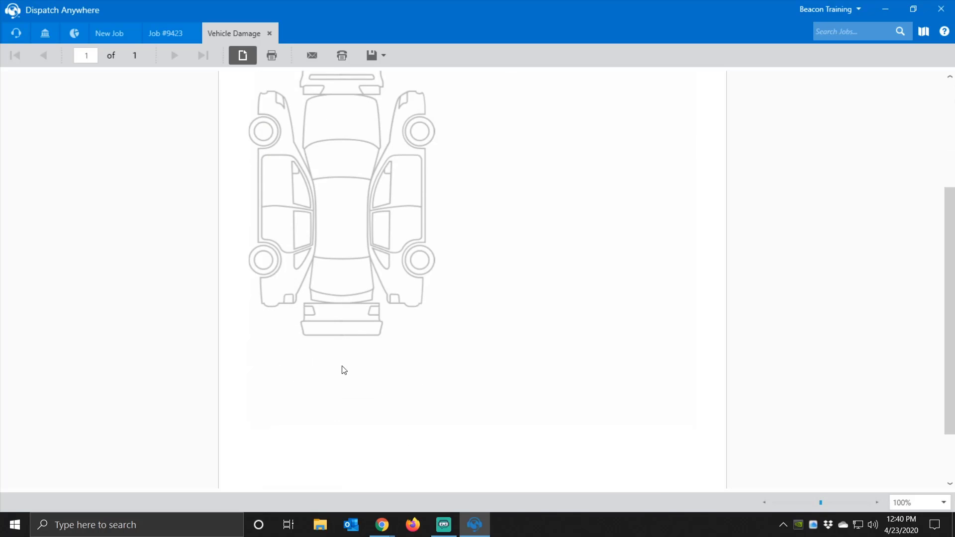
scroll(420, 301, "up", 1)
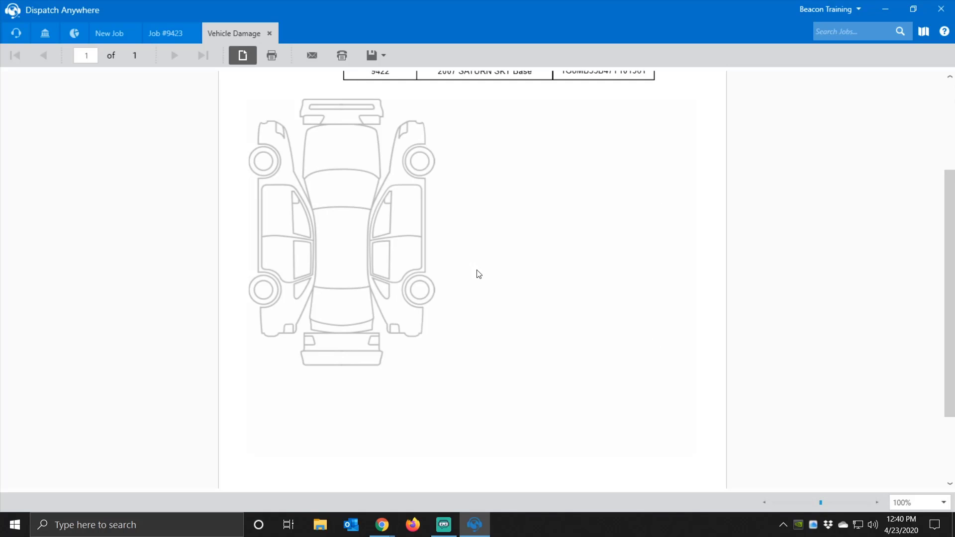
scroll(416, 350, "up", 2)
scroll(416, 351, "up", 1)
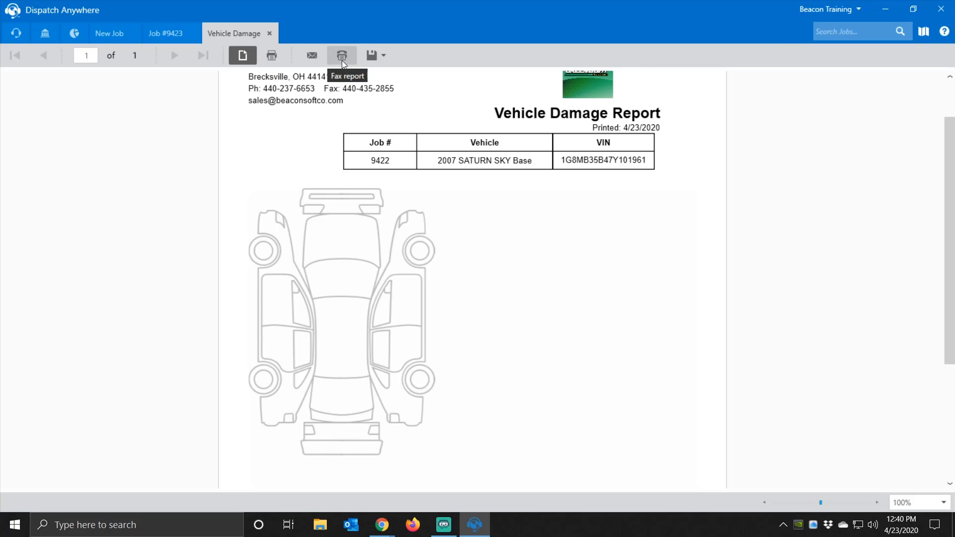
- Look over the report's Save export formats, then close the Vehicle Damage report
left_click(388, 64)
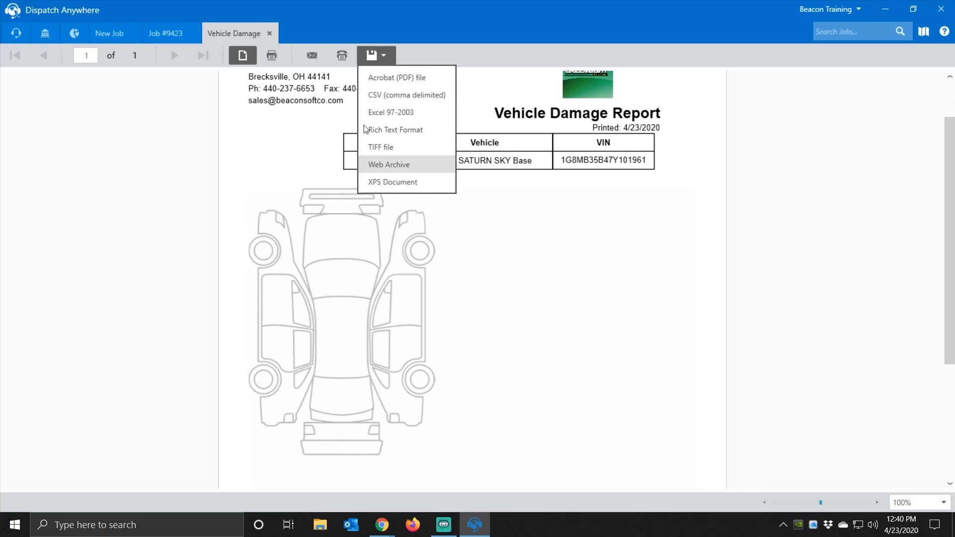
left_click(298, 35)
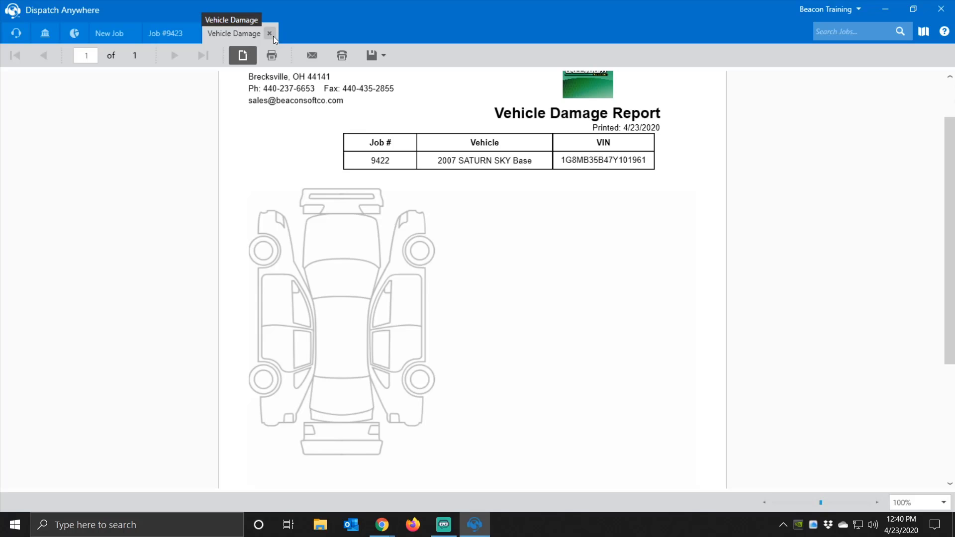
left_click(274, 35)
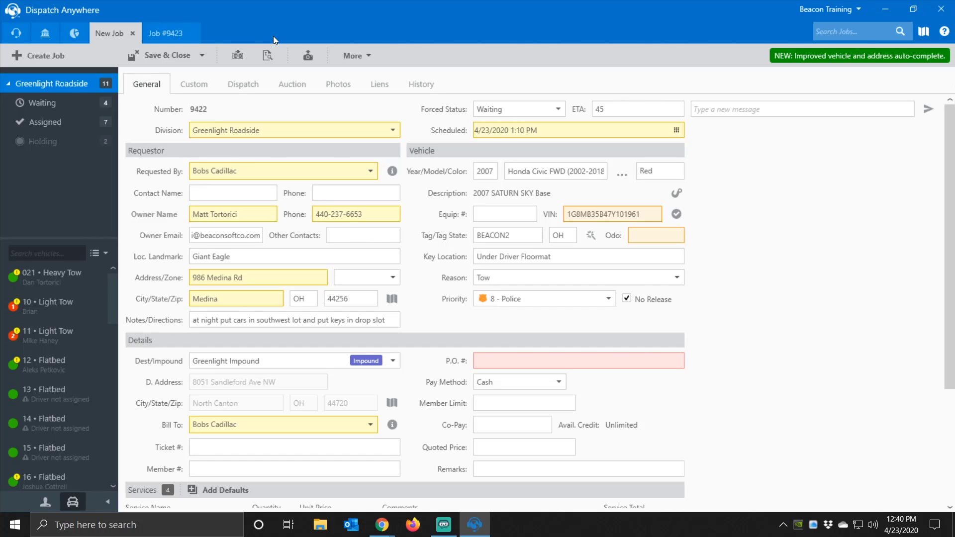
left_click(350, 57)
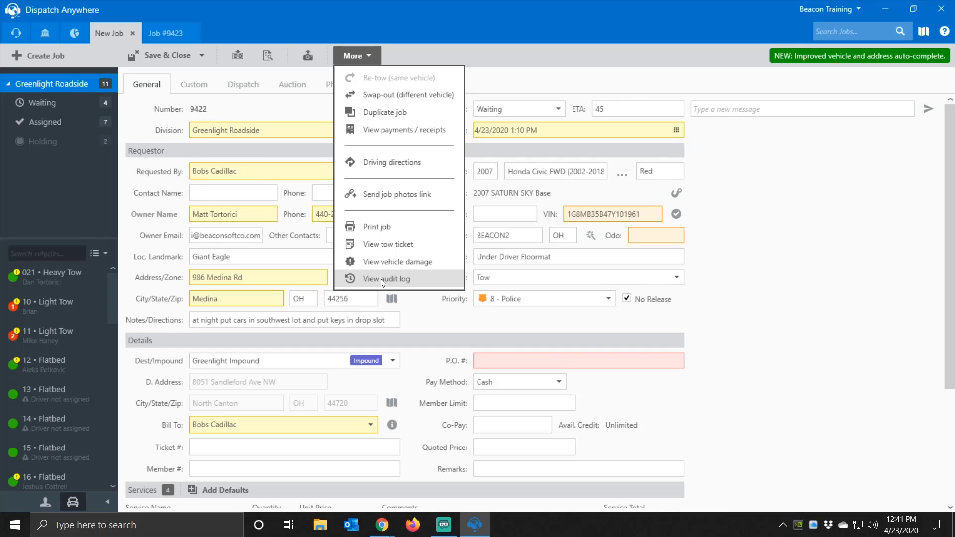
left_click(414, 53)
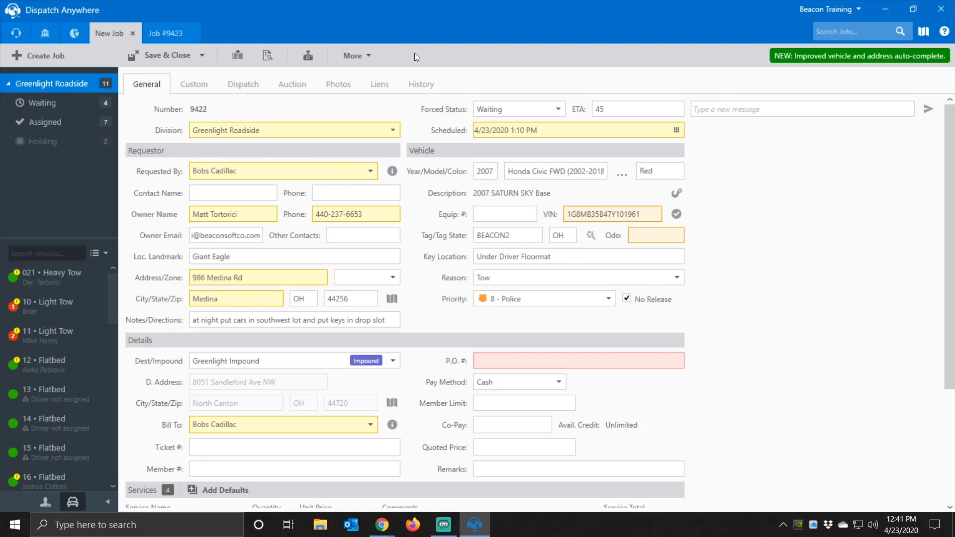
left_click(423, 92)
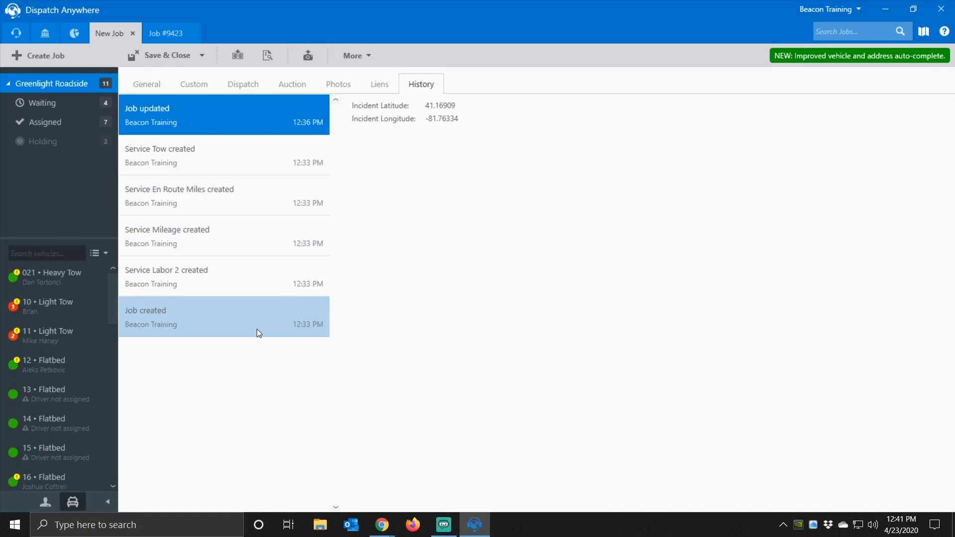
left_click(231, 246)
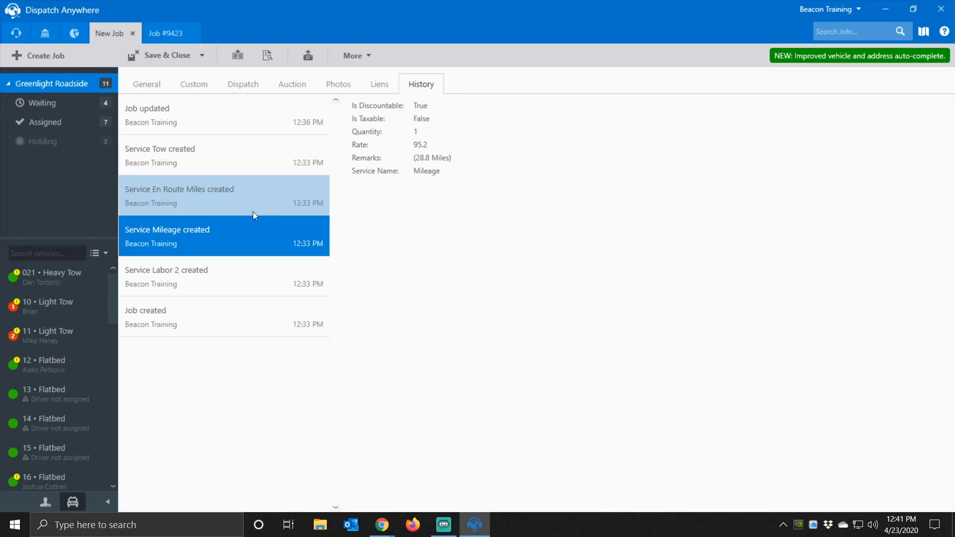
left_click(206, 212)
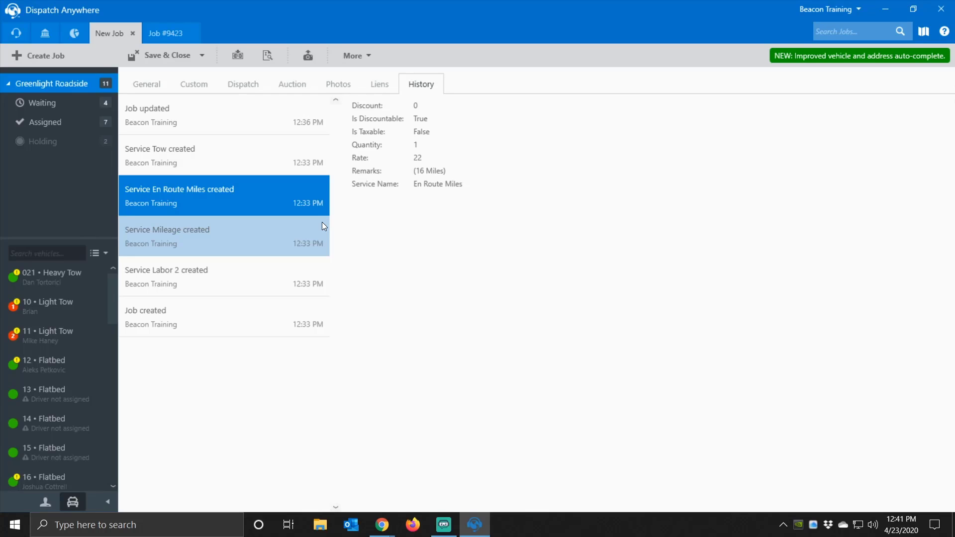
left_click(158, 96)
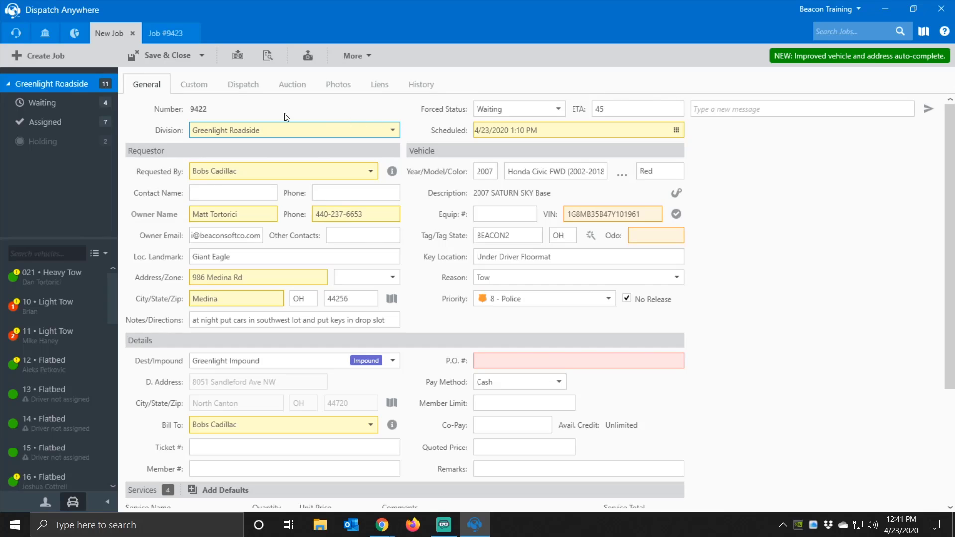
- View job 9422's Custom fields, then its Dispatch tab showing call taker and 4/23/2020 12:33 PM received
left_click(194, 87)
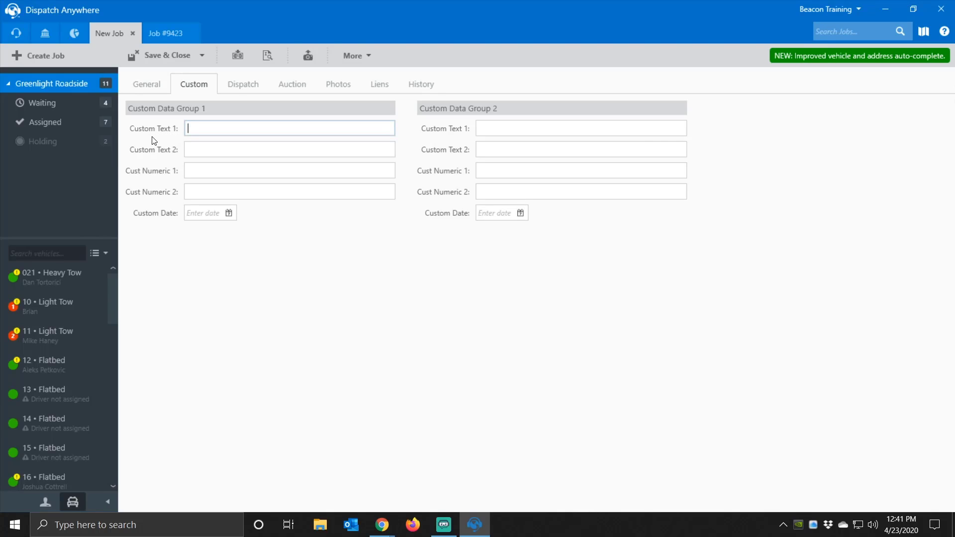
left_click(239, 89)
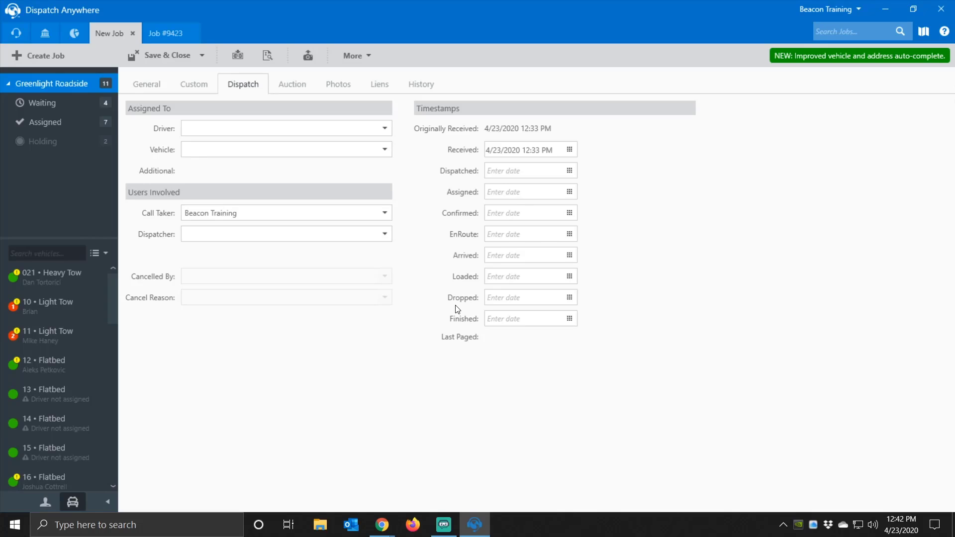
- Try April 22 dates: Received at 3:00 PM and Finished at 5:00 PM
left_click(570, 149)
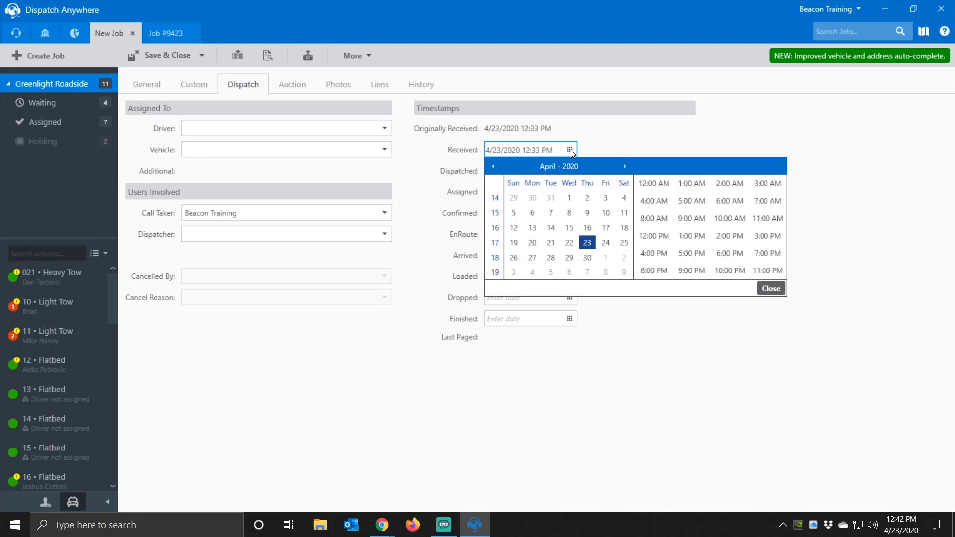
left_click(567, 244)
left_click(761, 234)
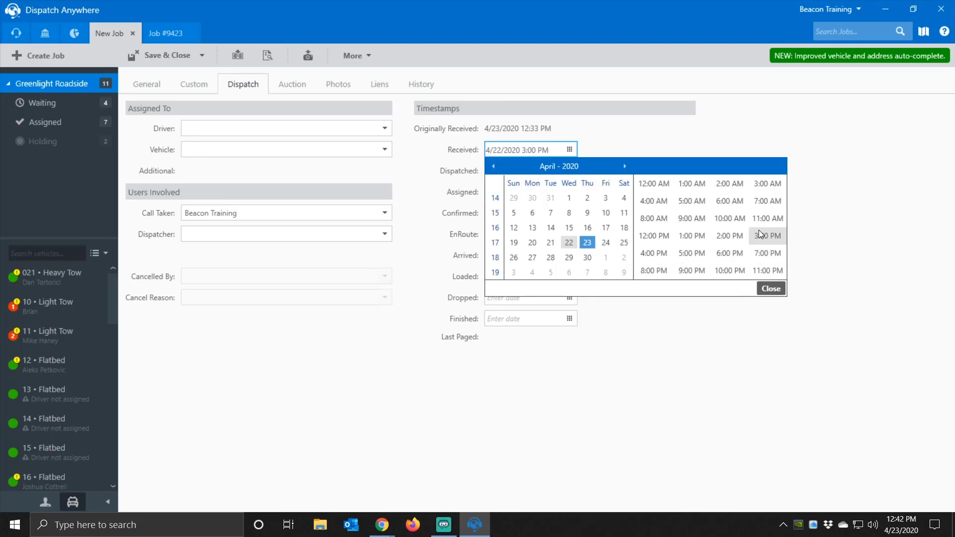
left_click(767, 290)
left_click(570, 319)
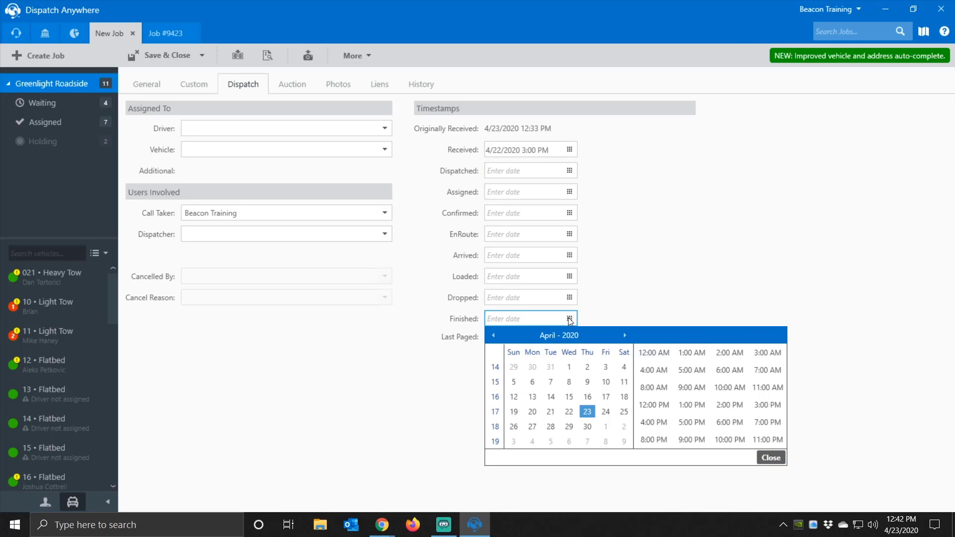
left_click(567, 414)
left_click(708, 427)
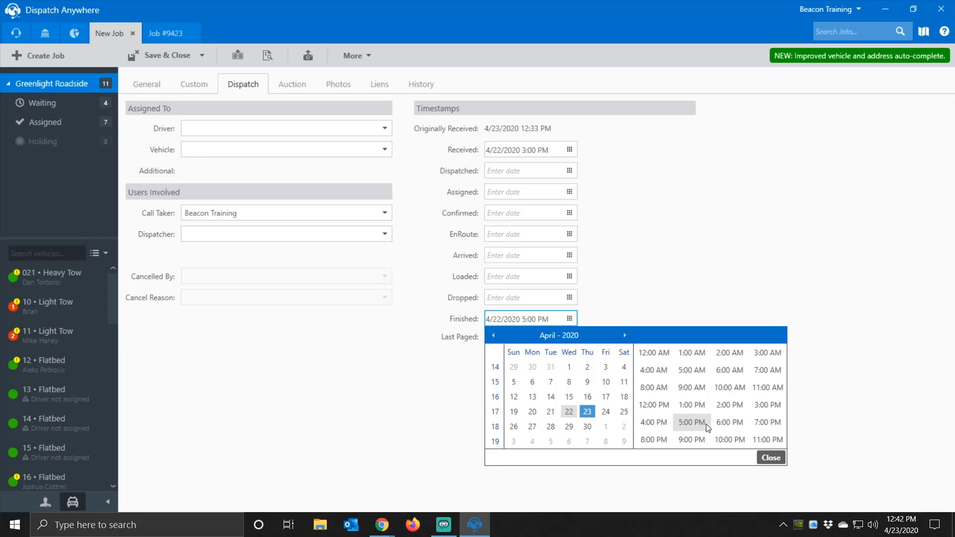
left_click(772, 459)
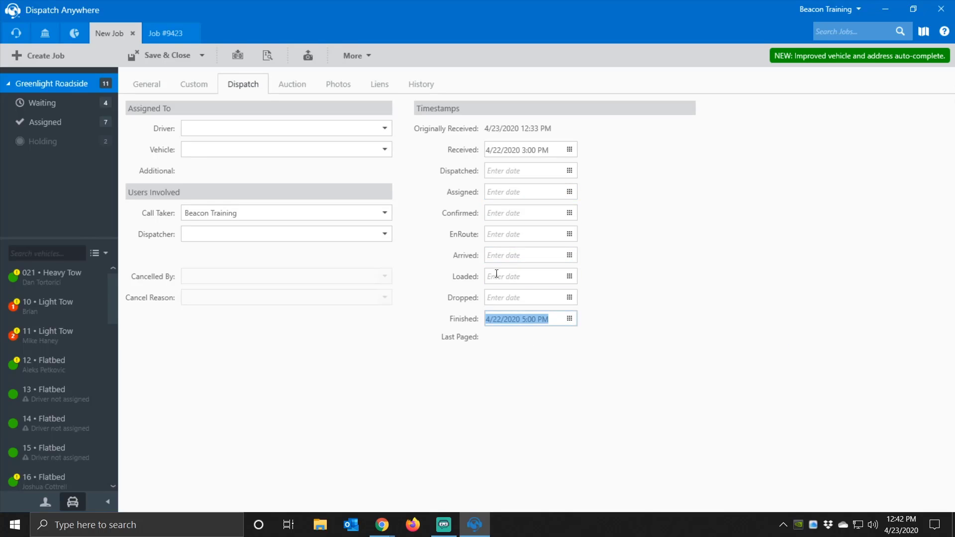
- Leave the driver unchosen, delete both Finished and Received timestamps, and view Auction details
left_click(384, 128)
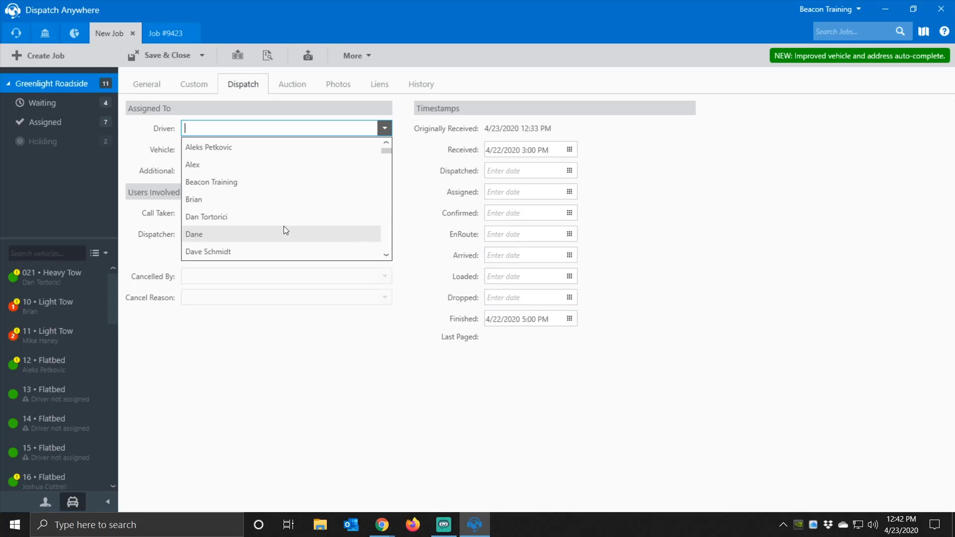
left_click(560, 320)
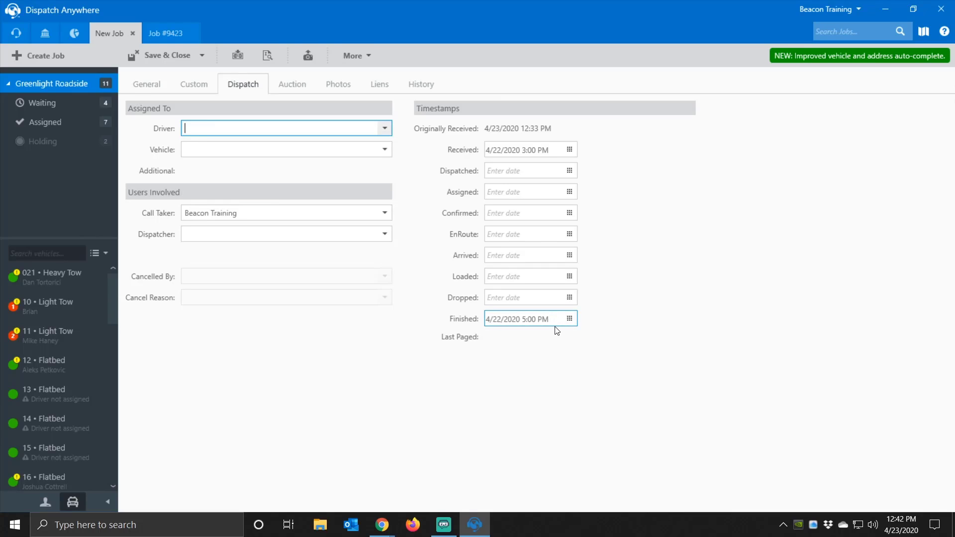
left_click(552, 319)
key("Home")
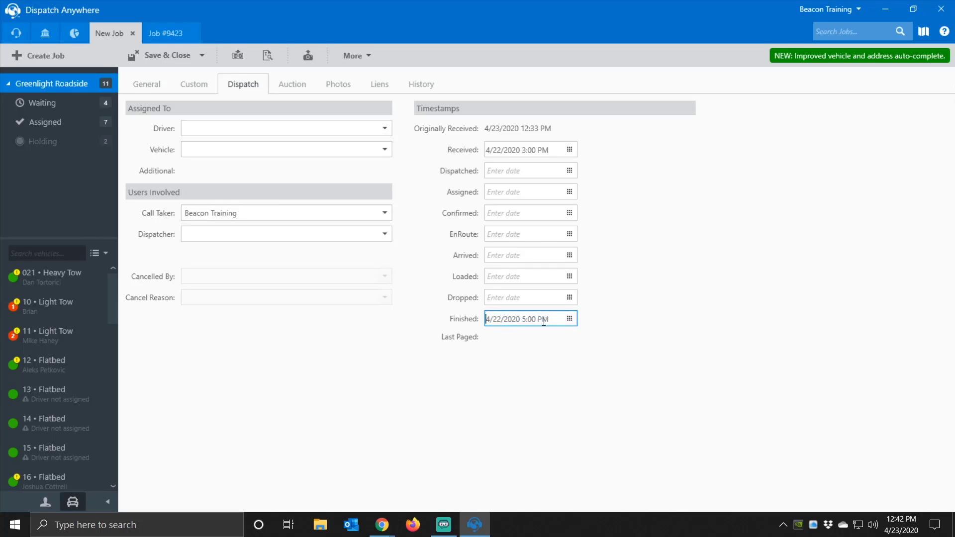
left_click_drag(550, 319, 444, 335)
key("Delete")
left_click(551, 150)
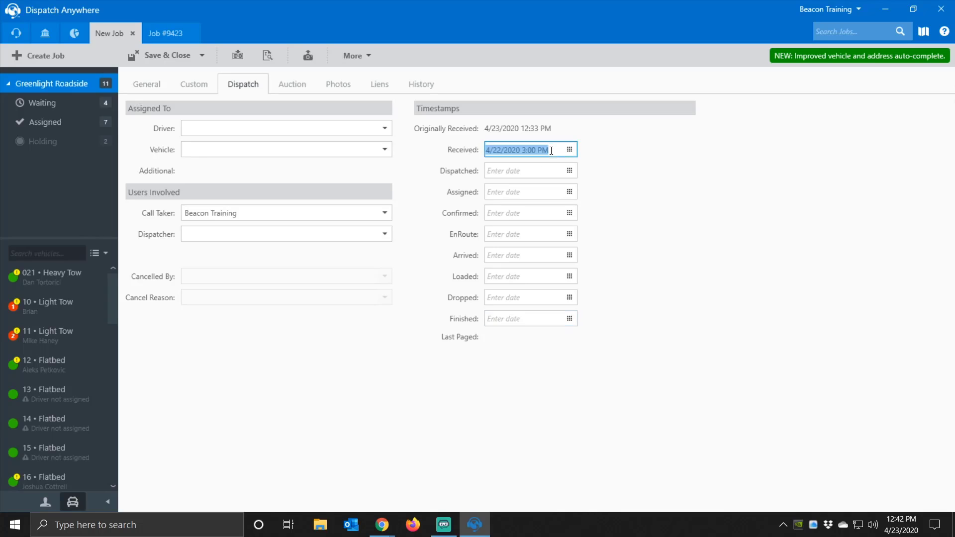
left_click(551, 150)
left_click_drag(557, 152, 440, 158)
key("Delete")
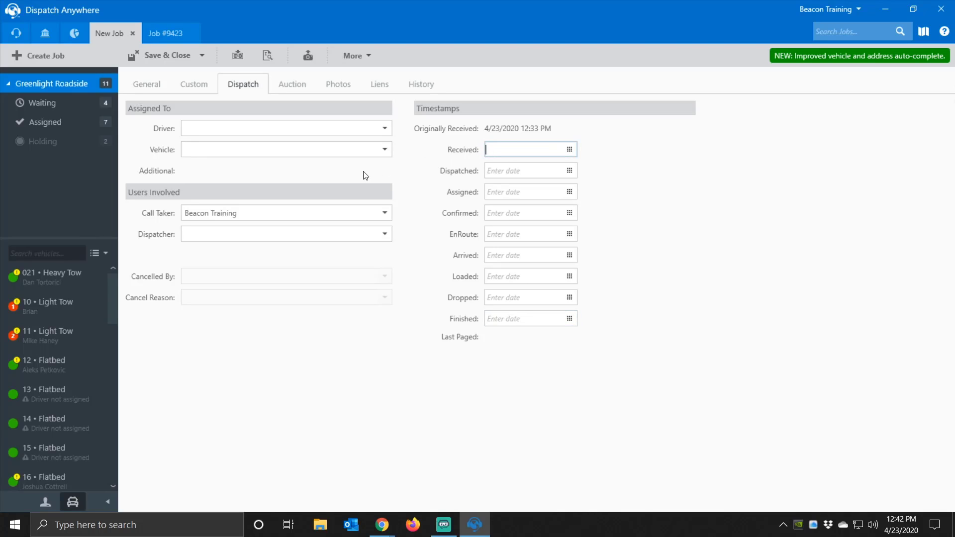
left_click(292, 91)
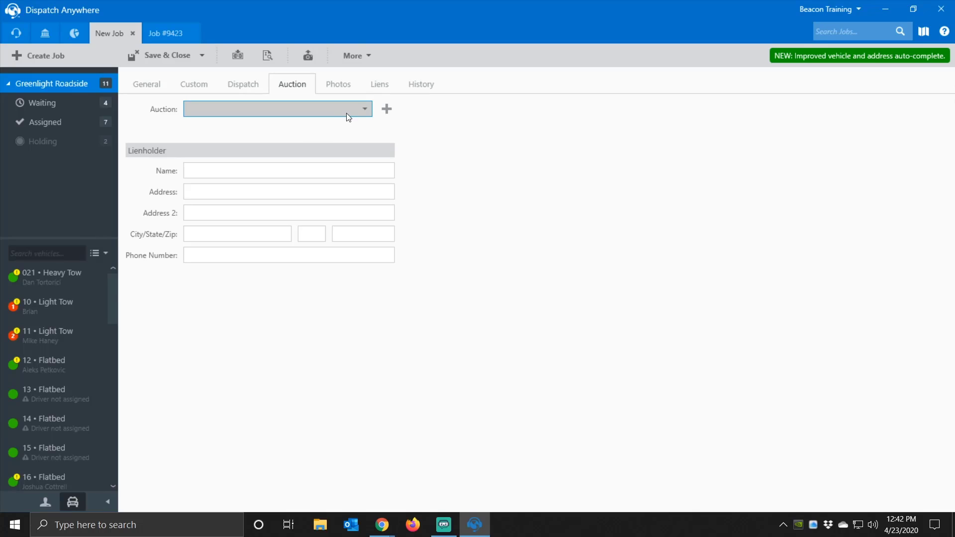
- Browse the empty Auction list, Photos, Liens for all states and provinces, and History, then return to General
left_click(359, 111)
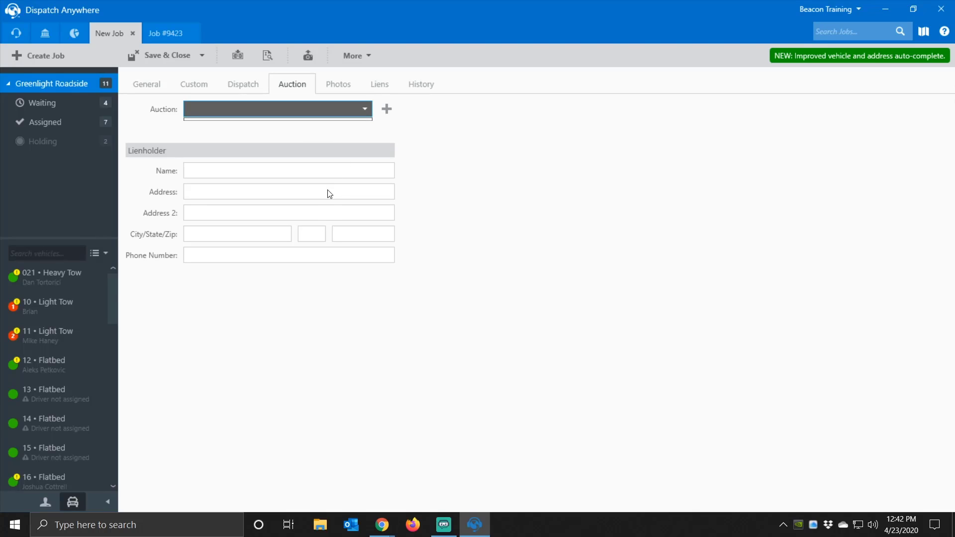
left_click(465, 143)
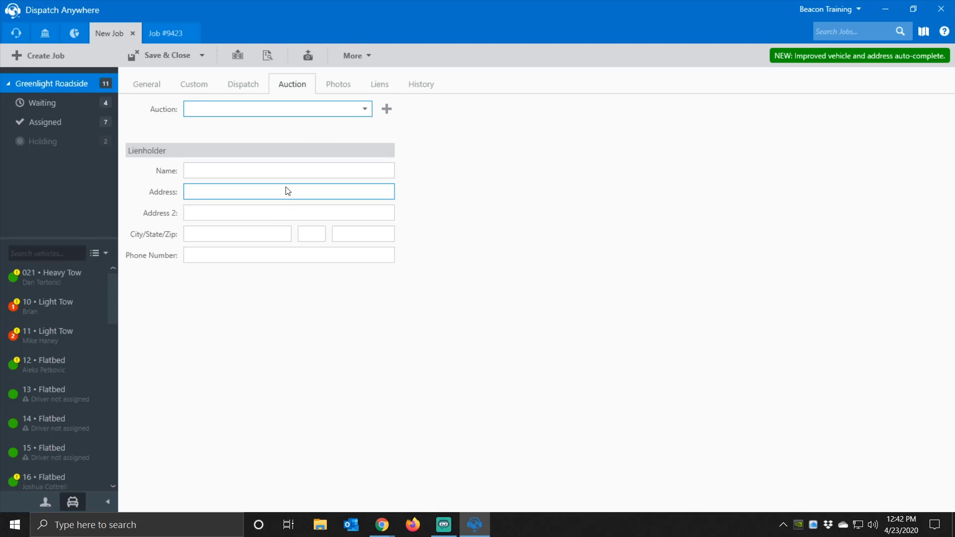
left_click(338, 88)
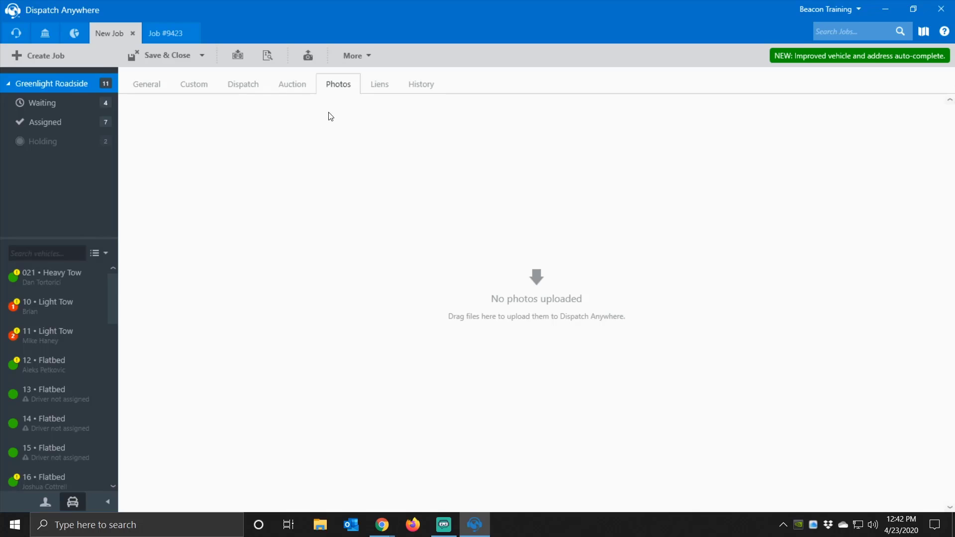
left_click(385, 93)
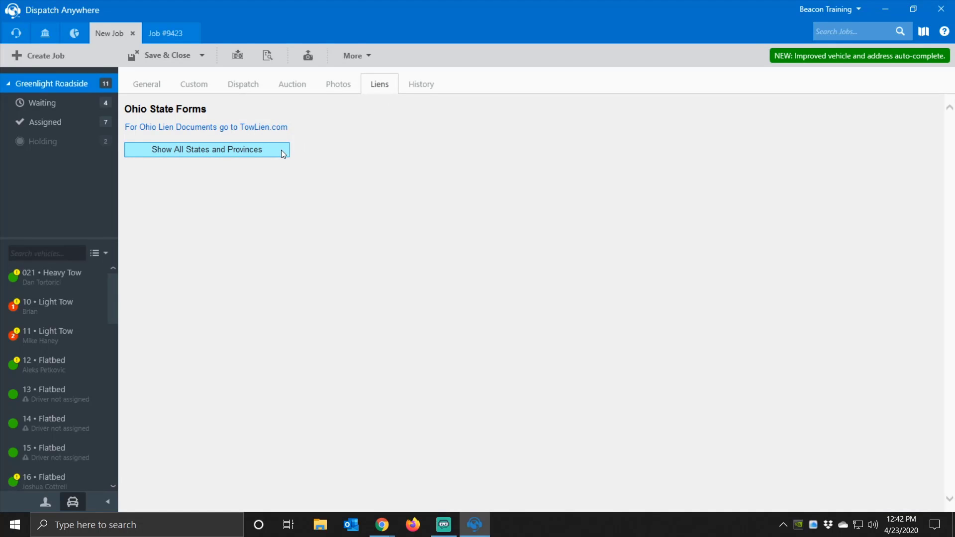
left_click(258, 154)
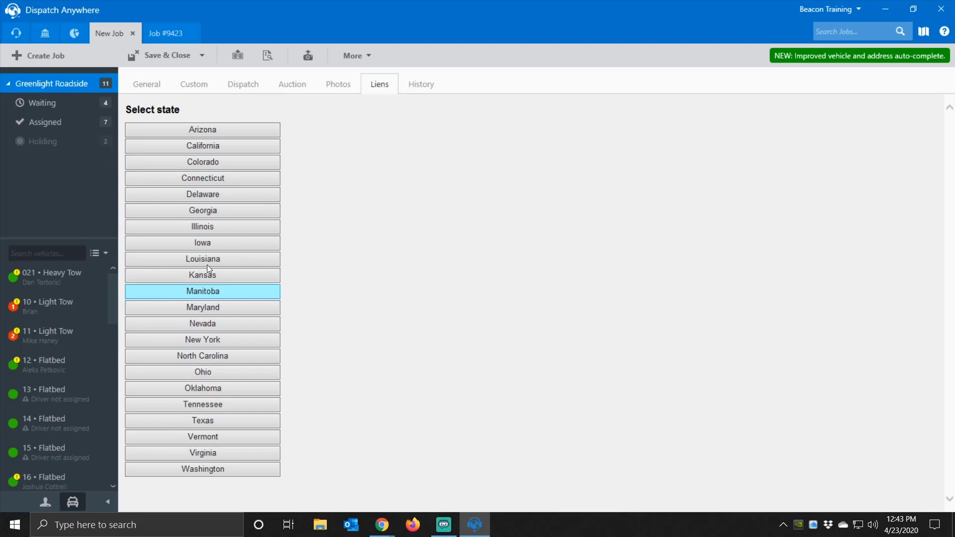
left_click(413, 86)
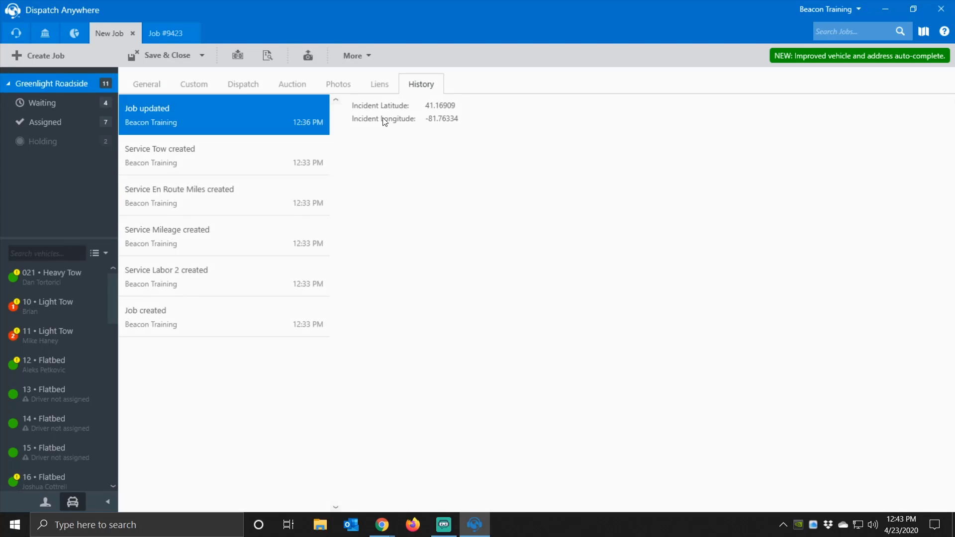
left_click(144, 88)
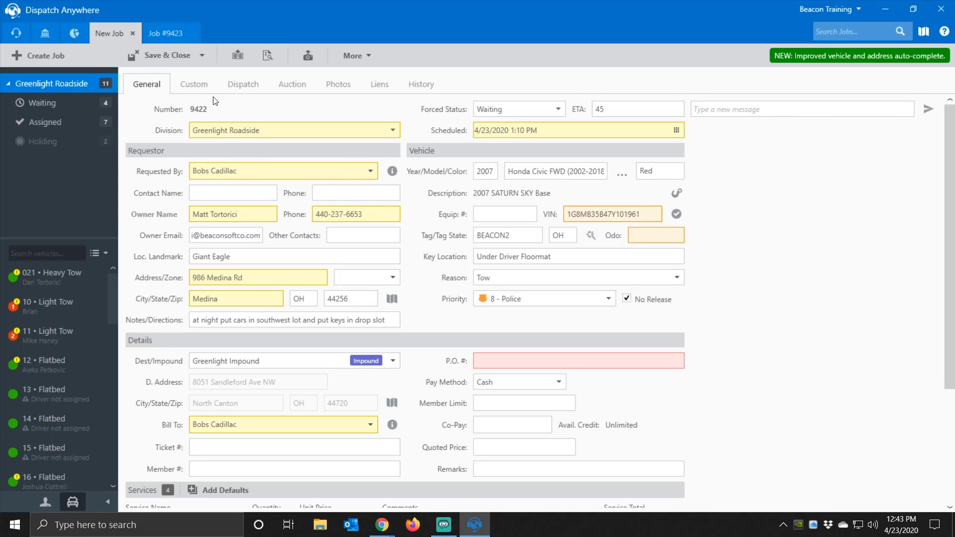
- Save and close job 9422, close job #9423, and show #9423's details on the dispatch board
left_click(172, 59)
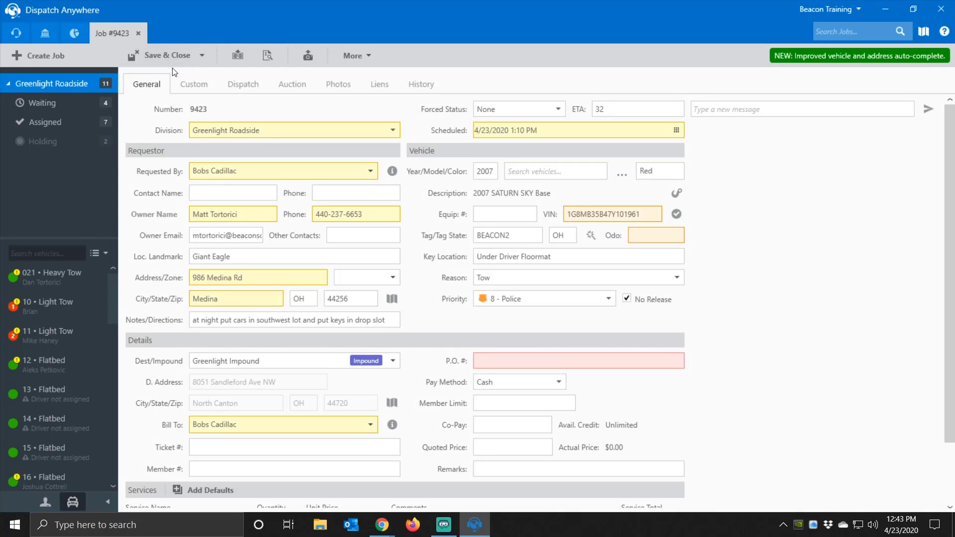
left_click(141, 37)
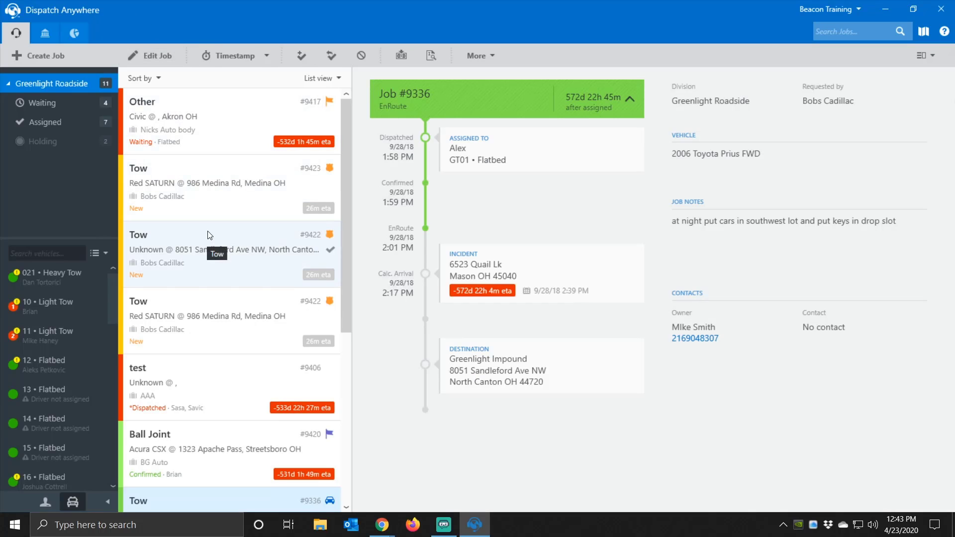
left_click(204, 178)
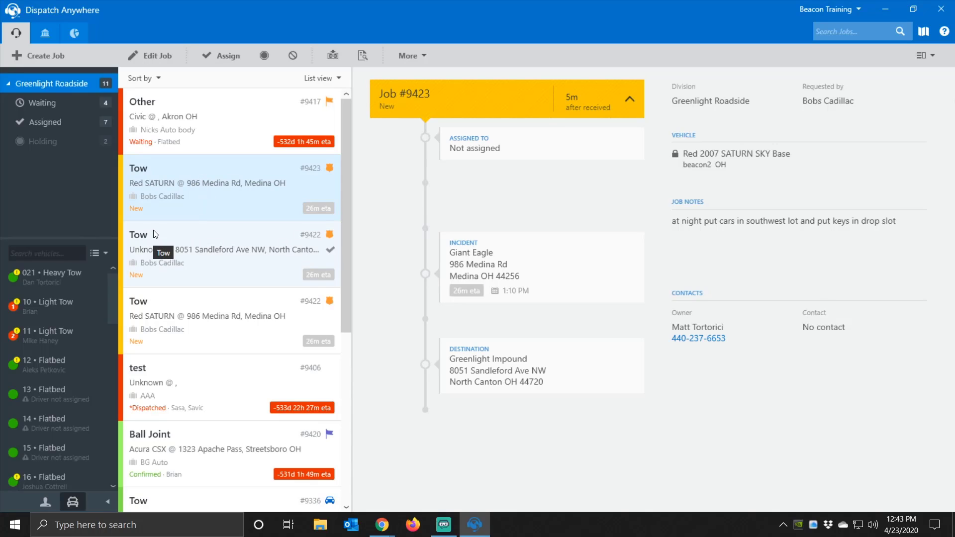
- Start assigning #9423 to the GT01 flatbed driver, review vehicle choices, then cancel
left_click(45, 504)
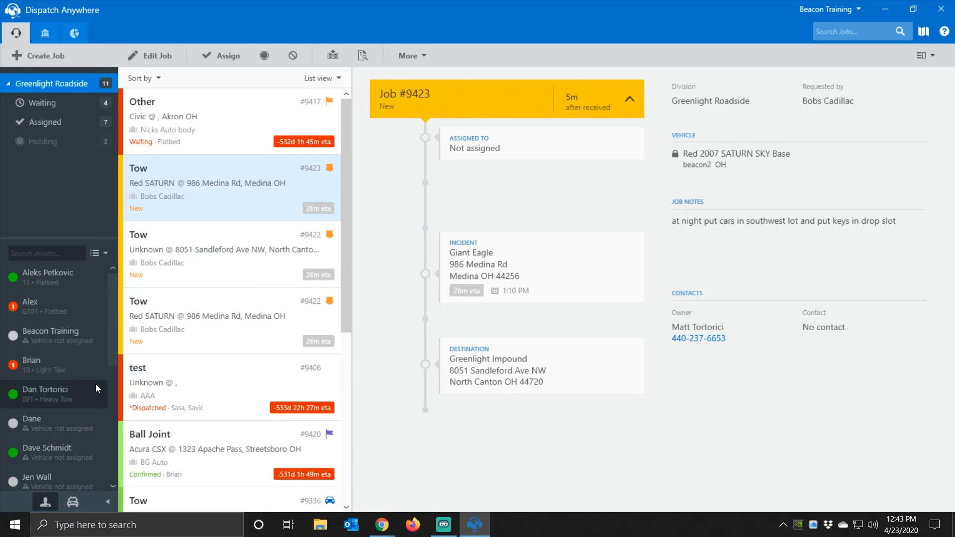
left_click(60, 306)
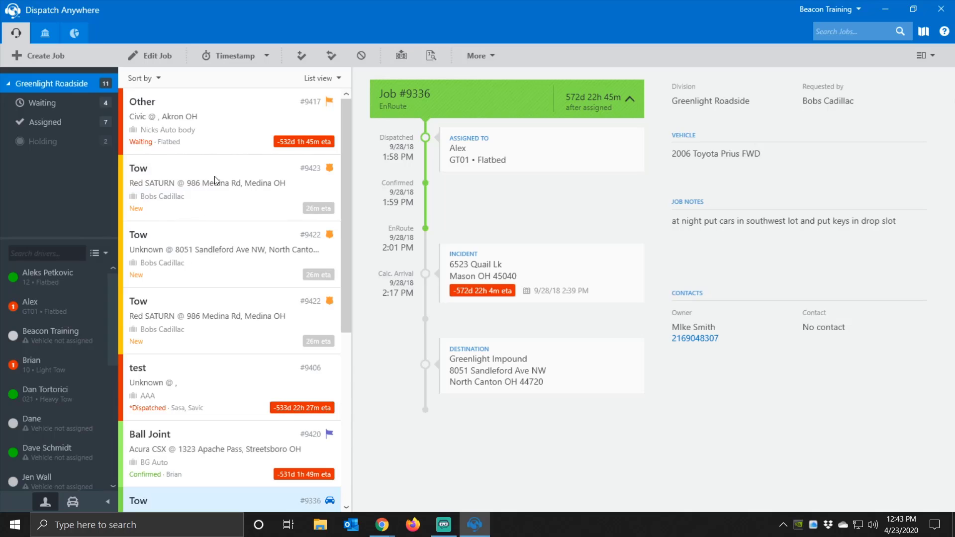
left_click(463, 249)
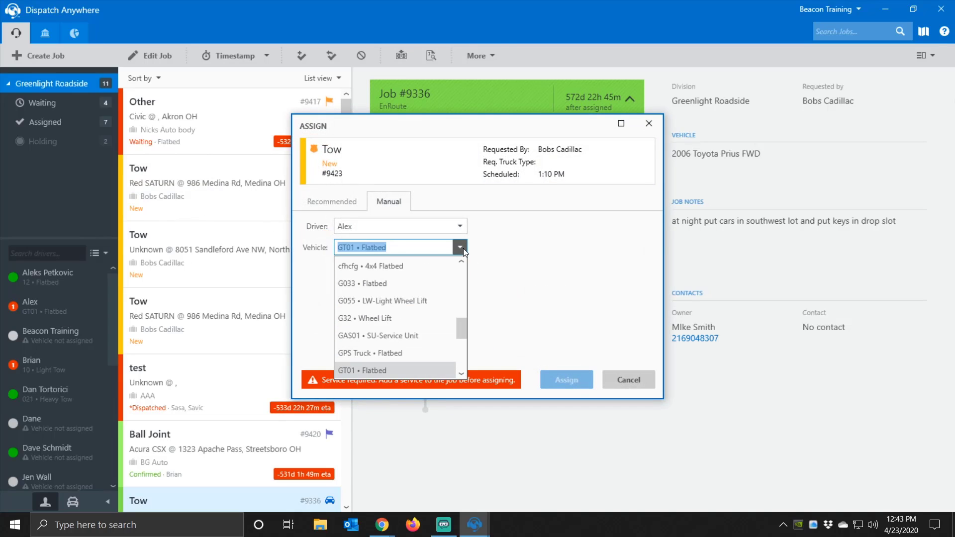
left_click(503, 298)
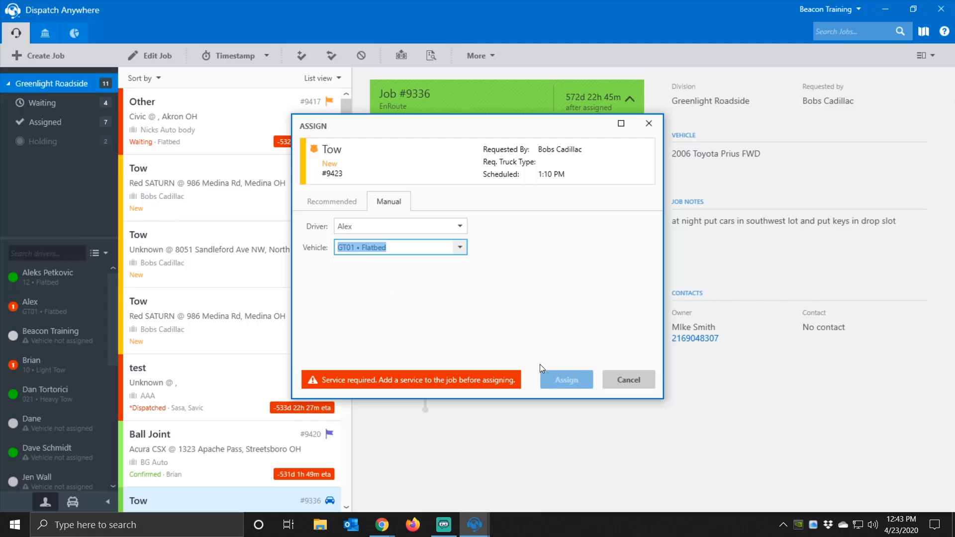
left_click(633, 377)
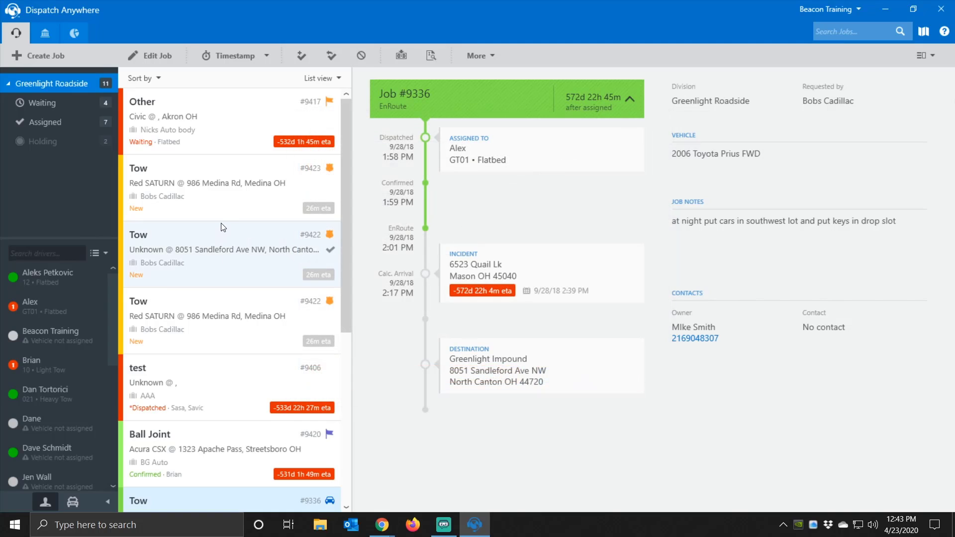
left_click(211, 201)
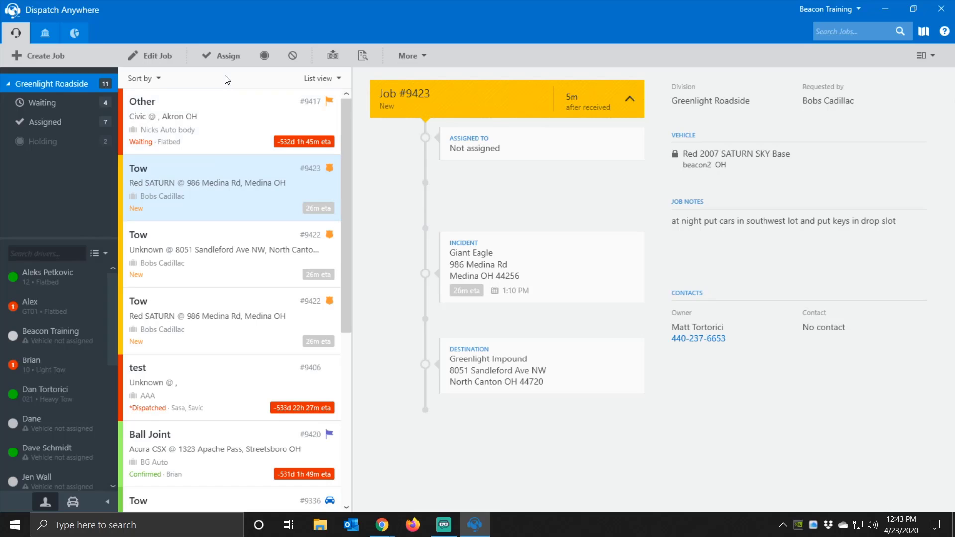
mouse_move(332, 187)
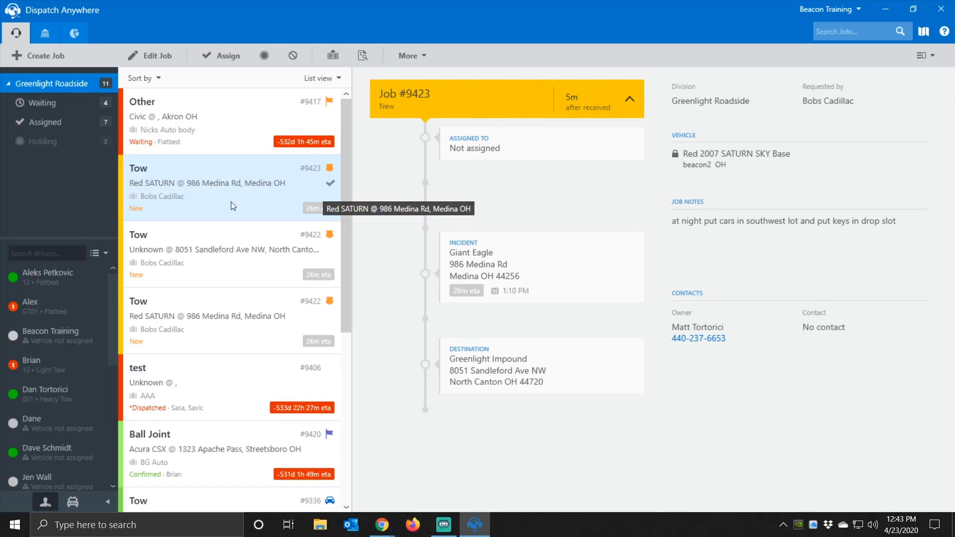
- Start assigning job #9423, review the Best ETA recommendations, then cancel
right_click(237, 177)
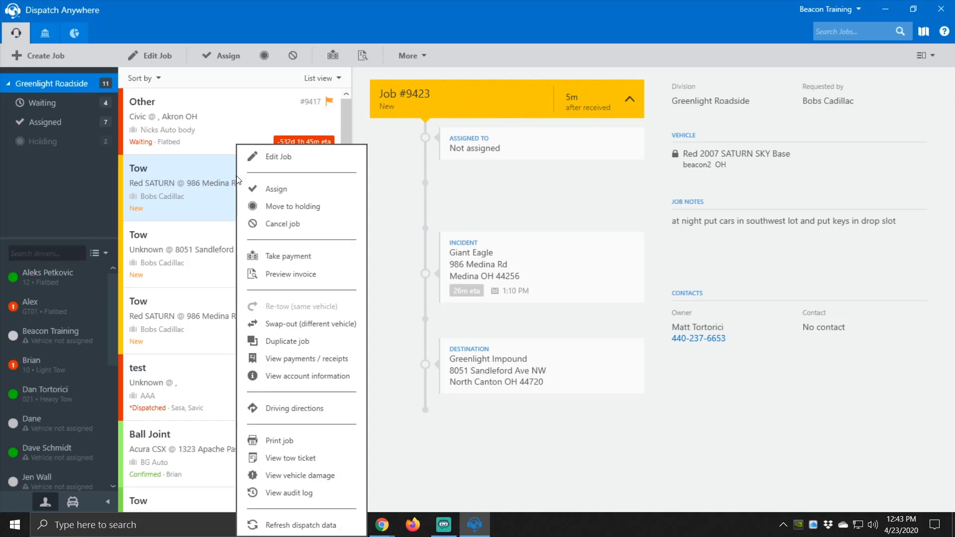
left_click(260, 188)
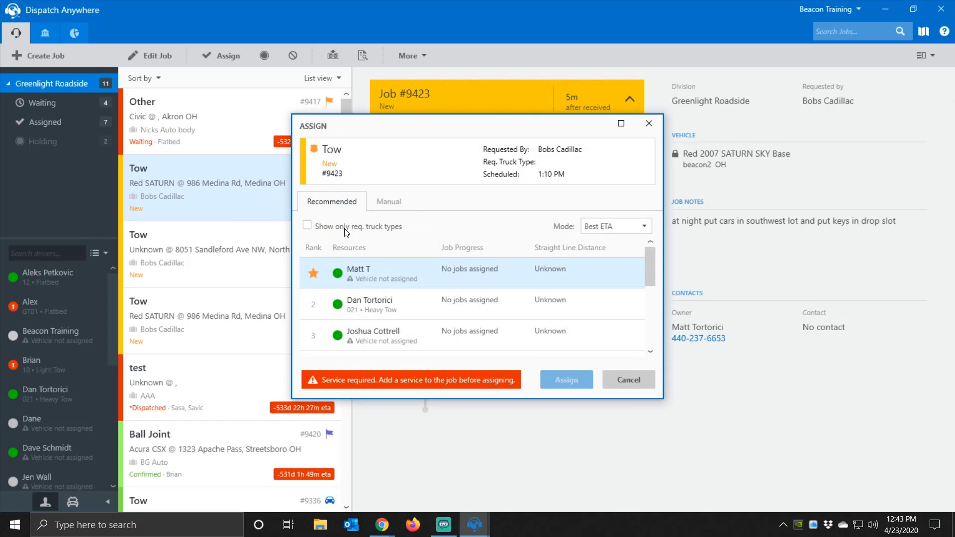
left_click(640, 227)
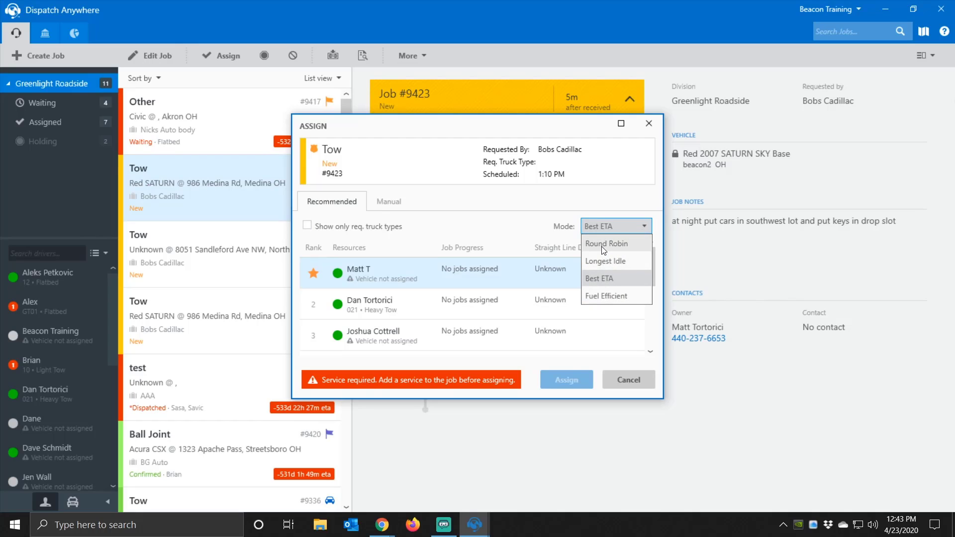
left_click(491, 229)
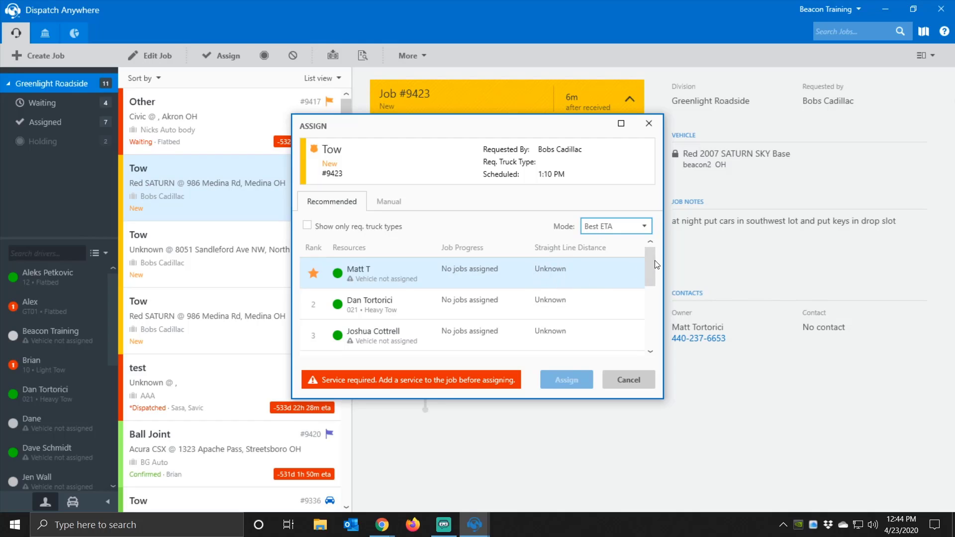
left_click_drag(653, 256, 649, 317)
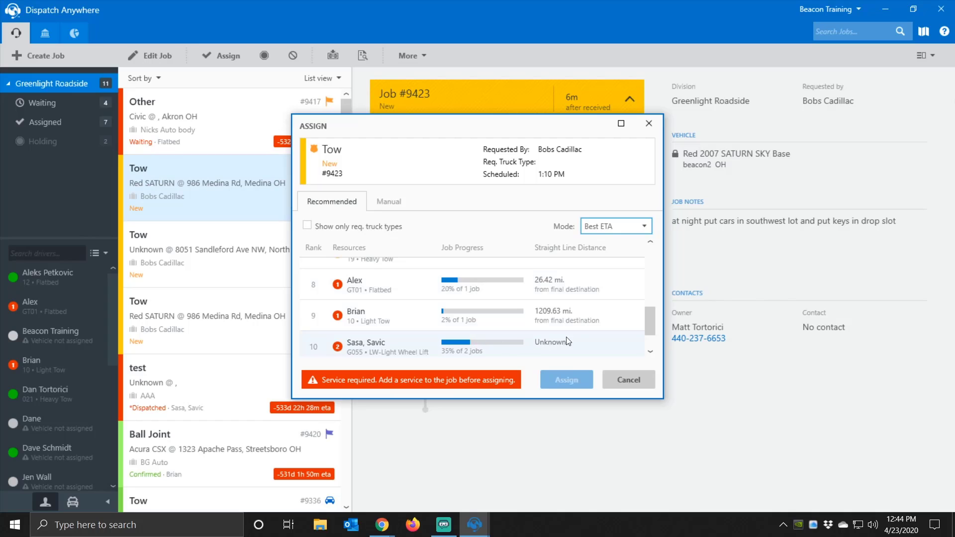
scroll(650, 327, "down", 1)
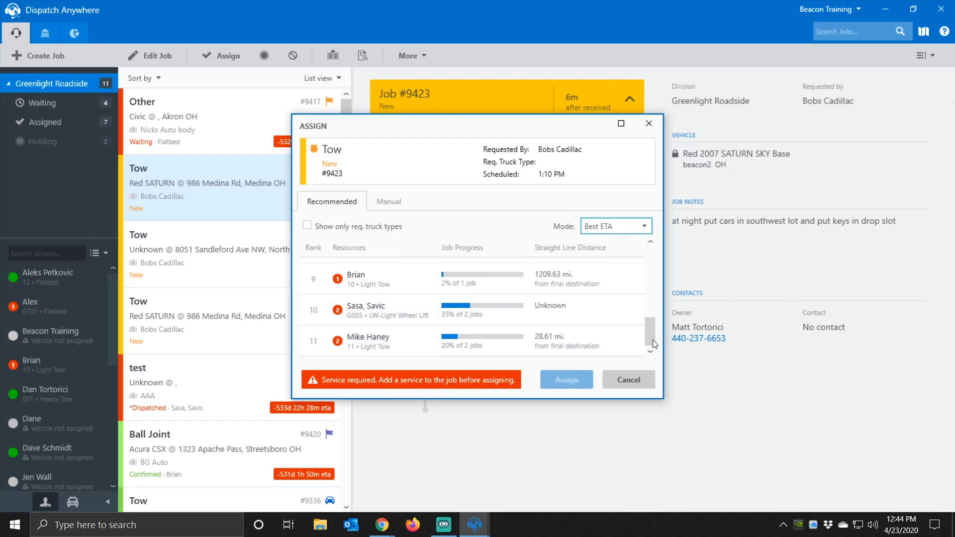
left_click_drag(653, 336, 647, 254)
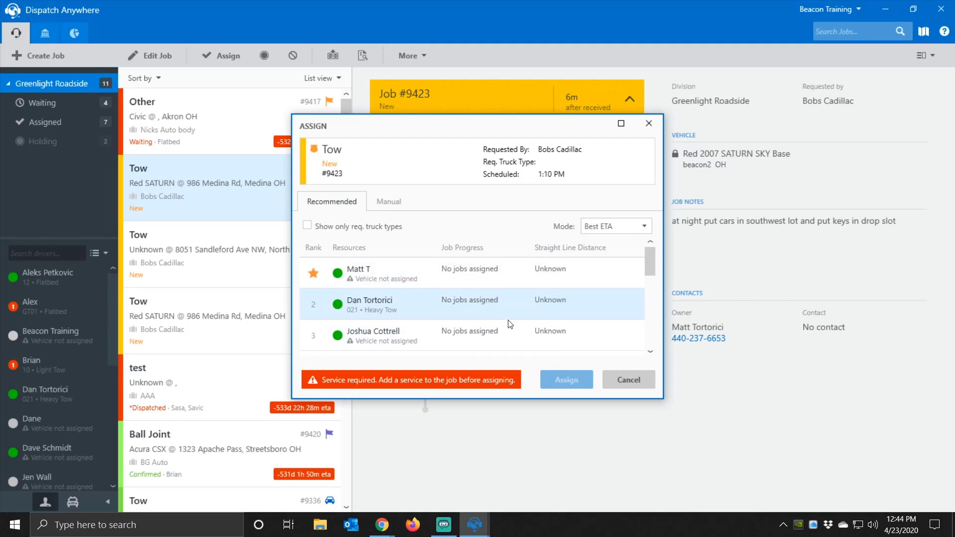
left_click(622, 380)
- Assign the Red SATURN job #9422 to the 021 Heavy Tow driver
left_click(219, 262)
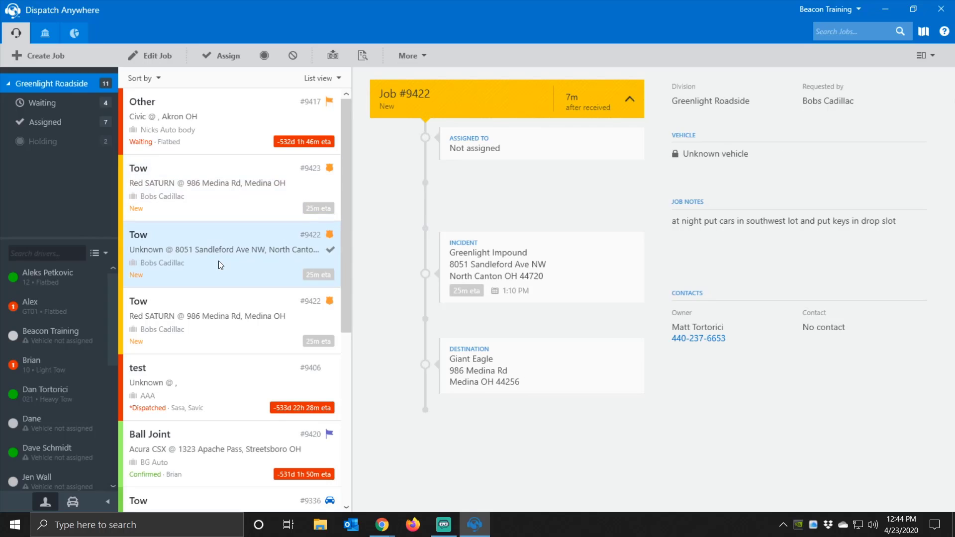
left_click(216, 327)
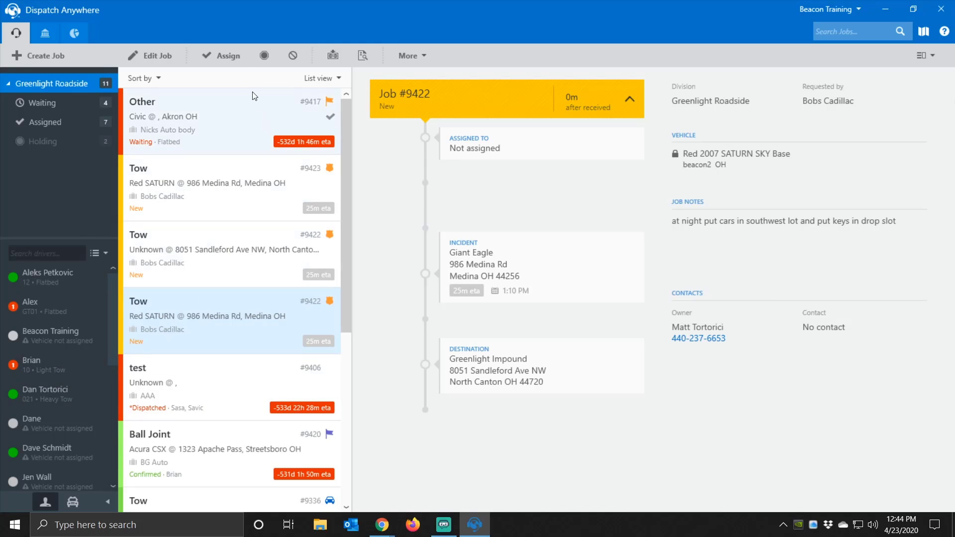
left_click(232, 58)
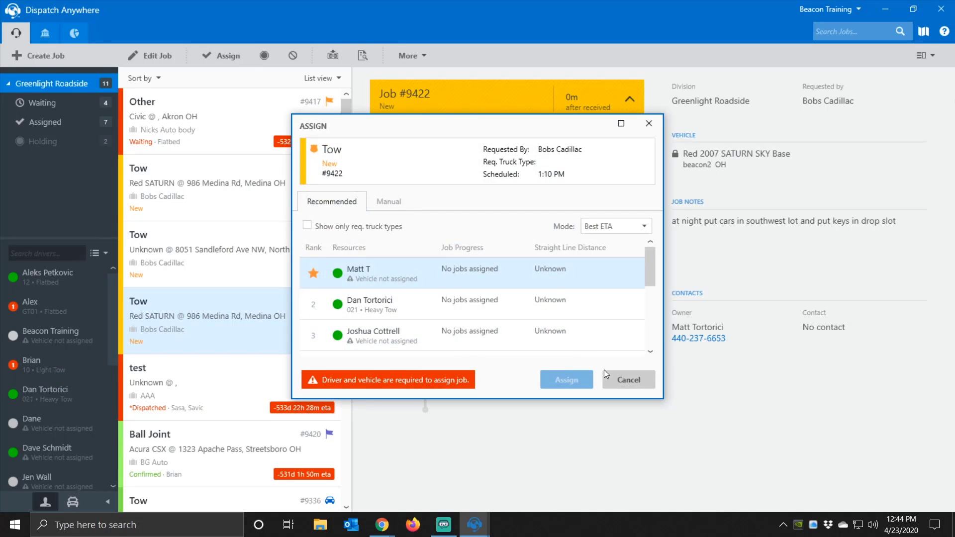
left_click(434, 302)
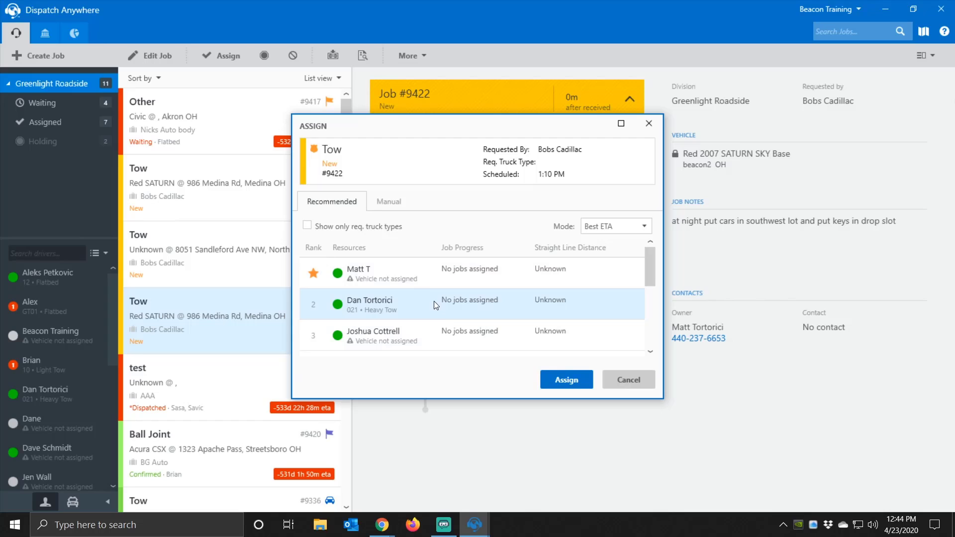
left_click(559, 378)
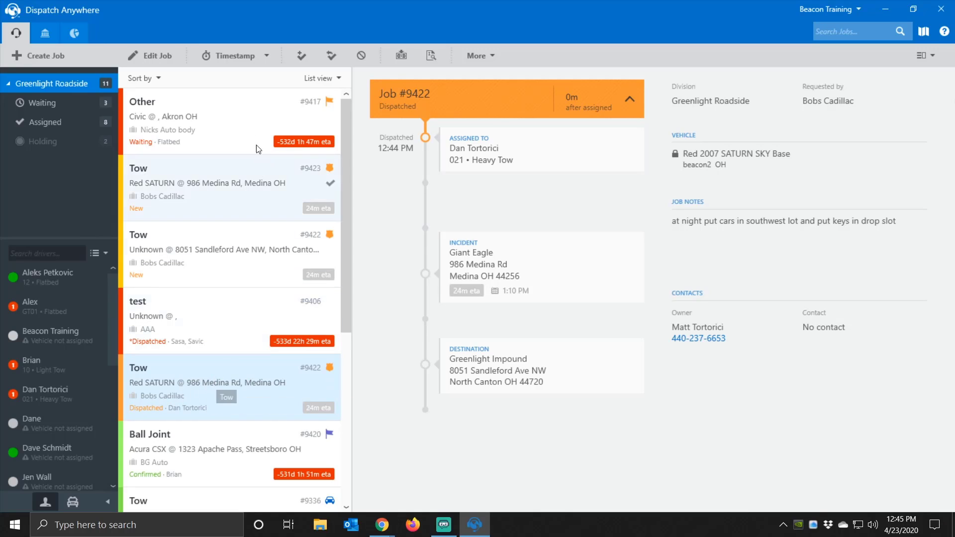
- Timestamp job #9422 as Confirmed at 12:45 PM, then review its right-click actions and extra options
left_click(267, 55)
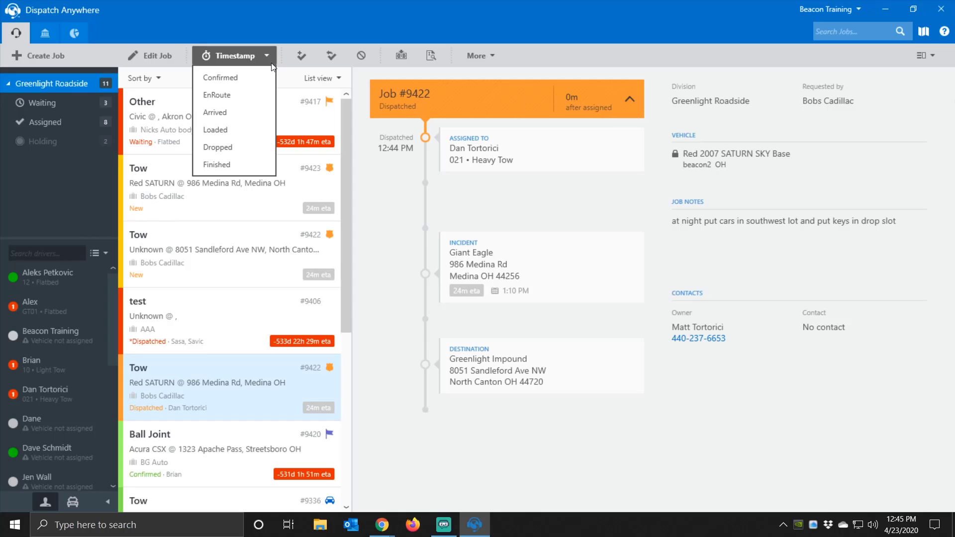
left_click(246, 79)
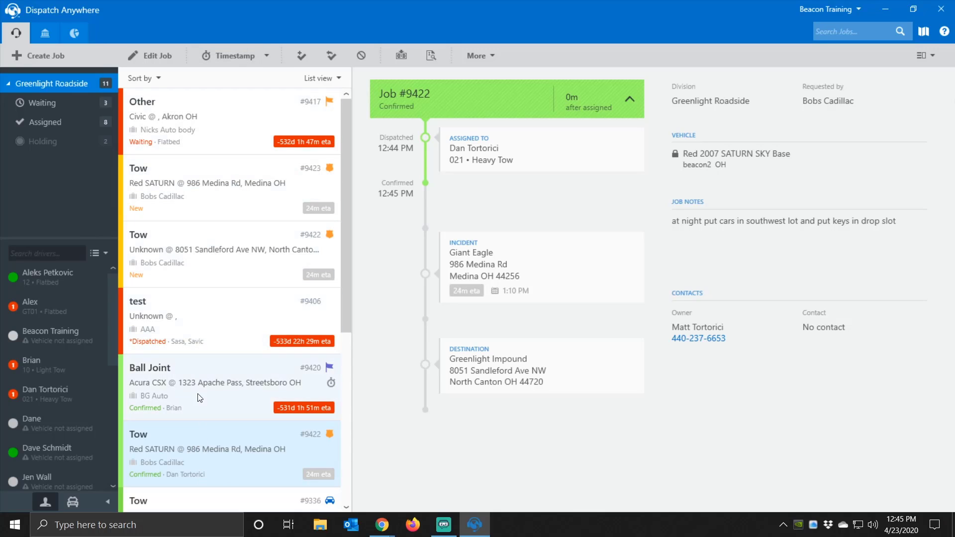
right_click(202, 440)
mouse_move(240, 76)
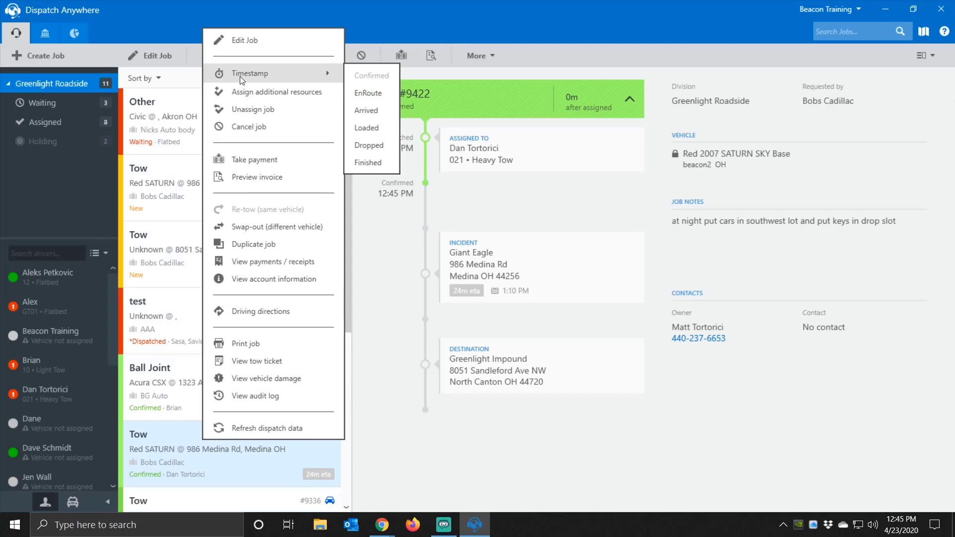
left_click(426, 27)
left_click(467, 57)
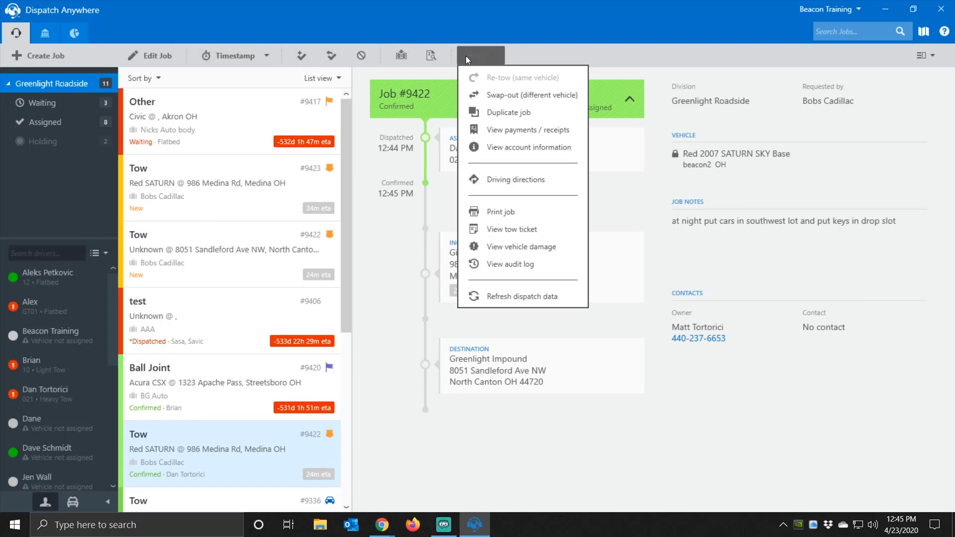
left_click(189, 441)
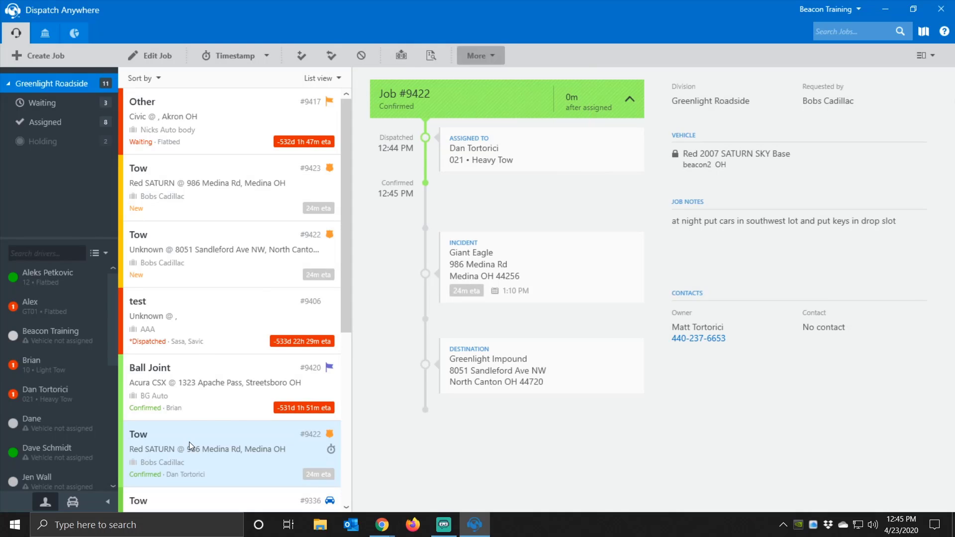
right_click(189, 442)
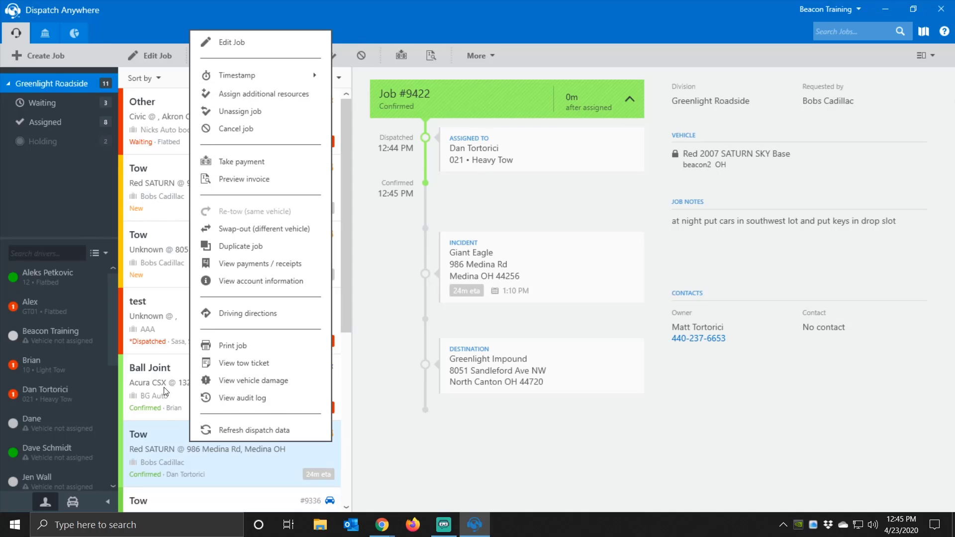
- Assign the flatbed 12 driver to job #9422 as an additional resource, shown as +1
left_click(245, 101)
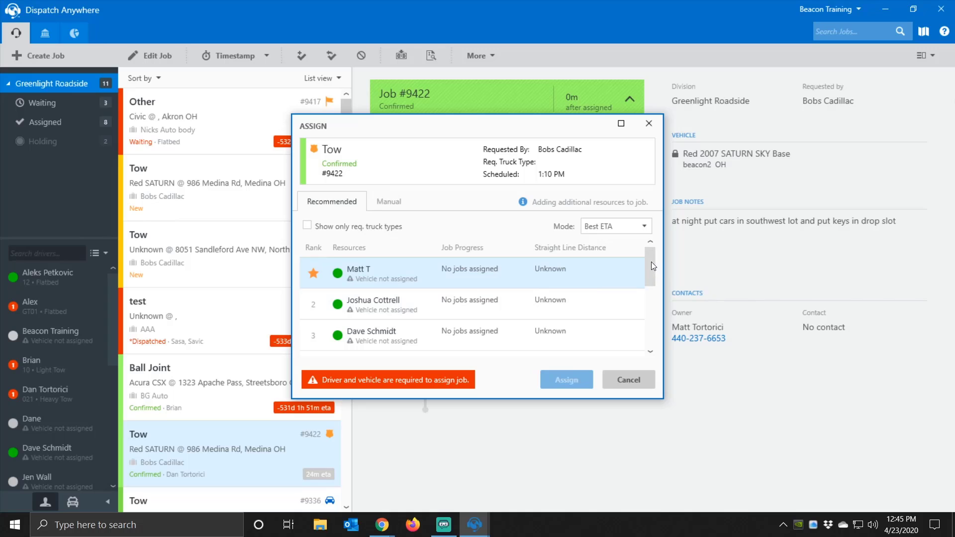
left_click_drag(651, 261, 653, 276)
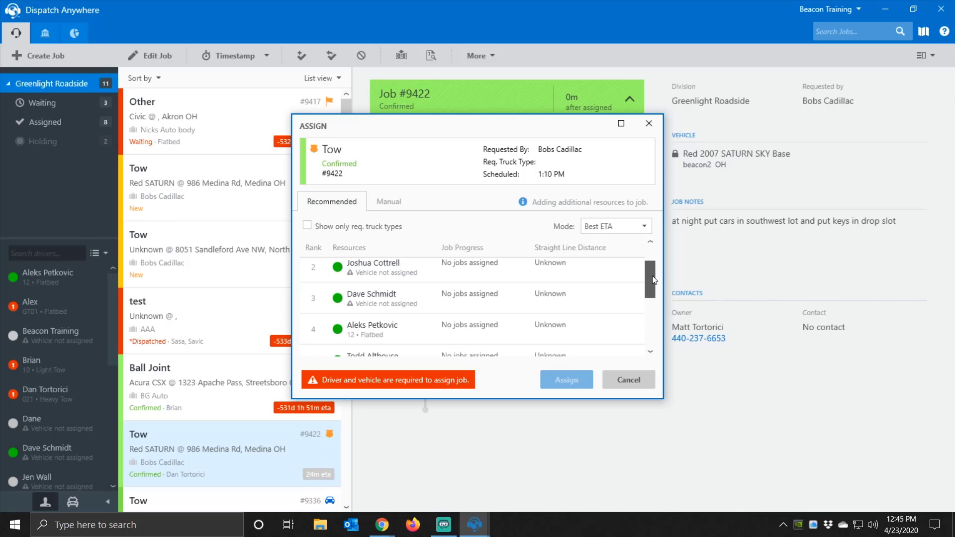
left_click(413, 326)
left_click(557, 380)
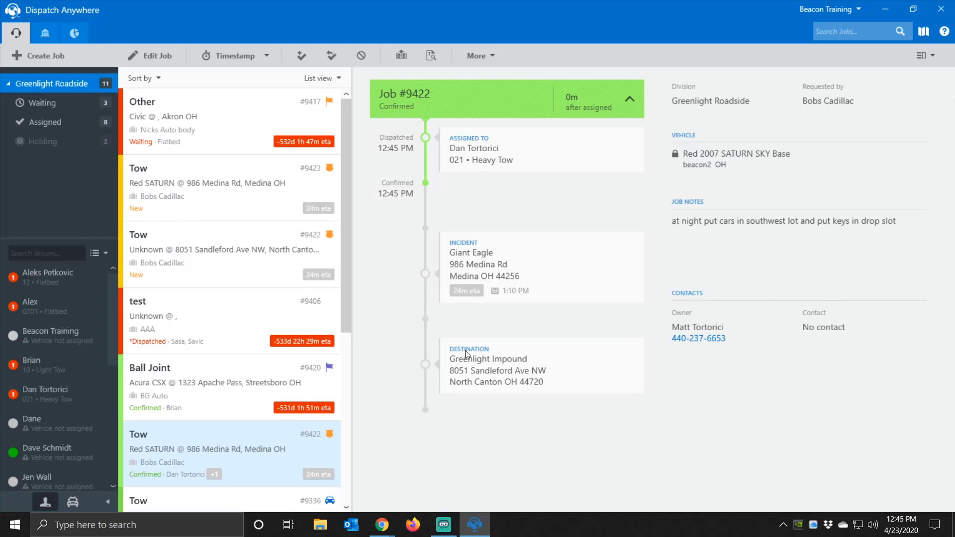
- Remove the extra flatbed 12 driver from job #9422
right_click(192, 458)
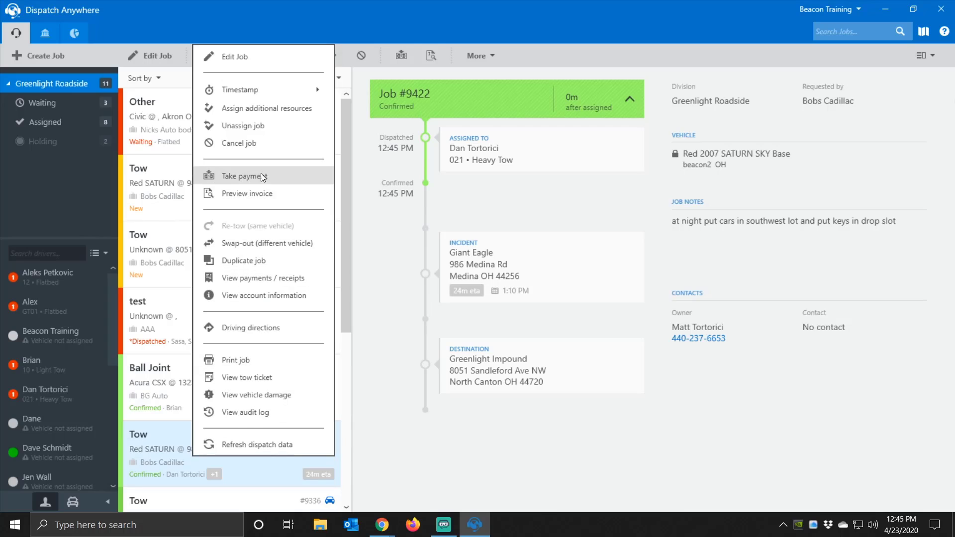
left_click(267, 126)
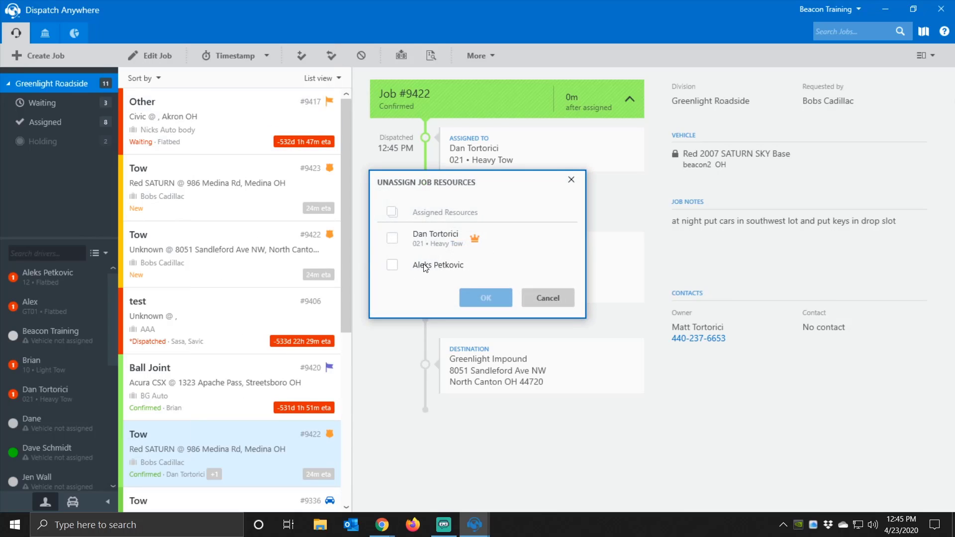
left_click(392, 265)
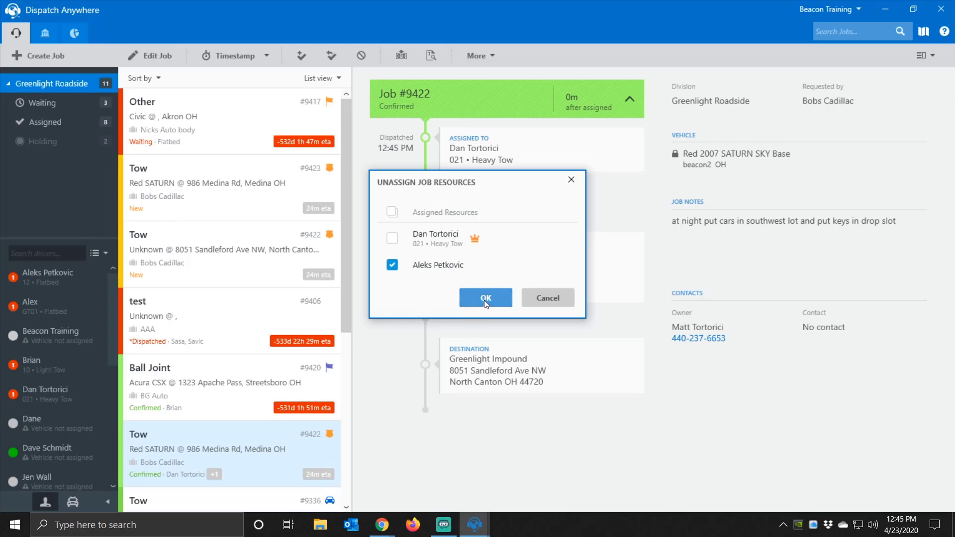
left_click(485, 300)
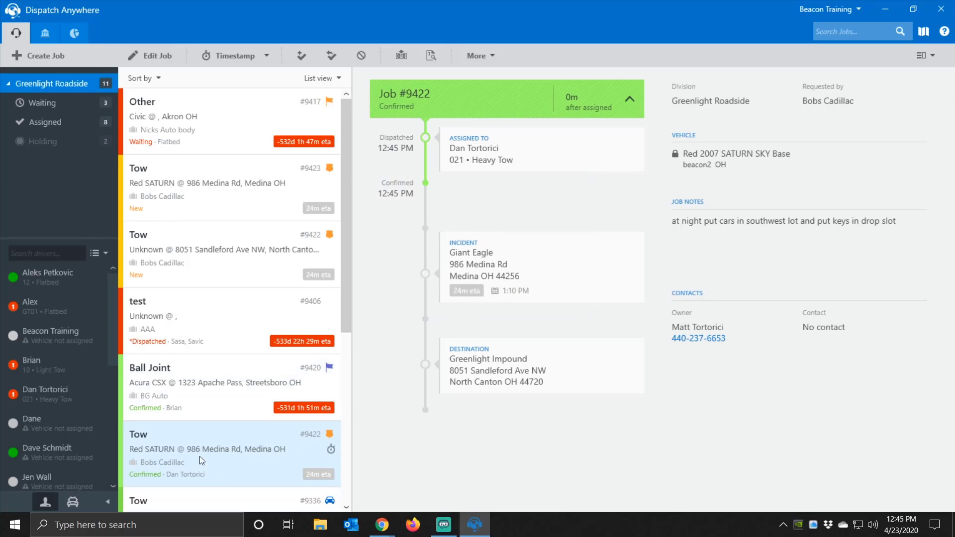
- Unassign job #9422 and confirm, returning it to New
right_click(244, 444)
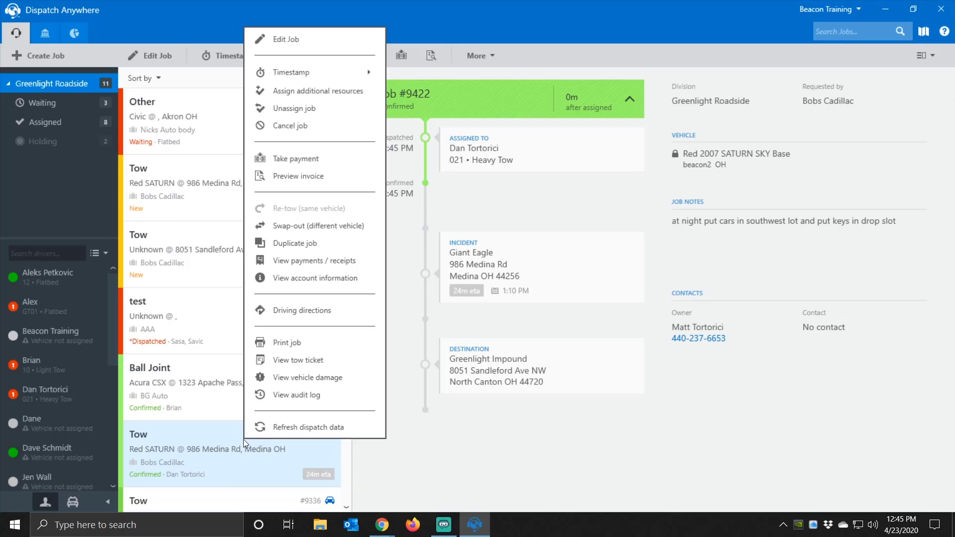
left_click(308, 107)
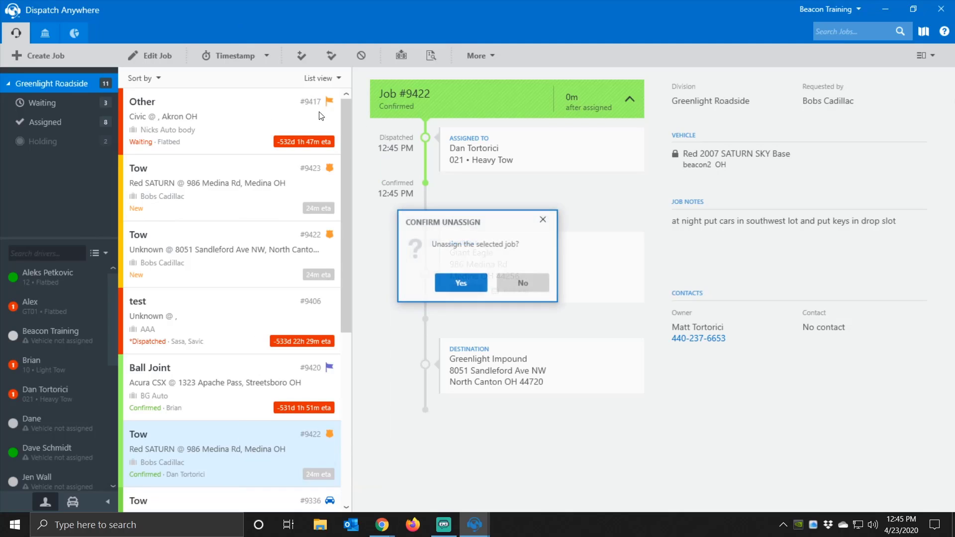
left_click(453, 282)
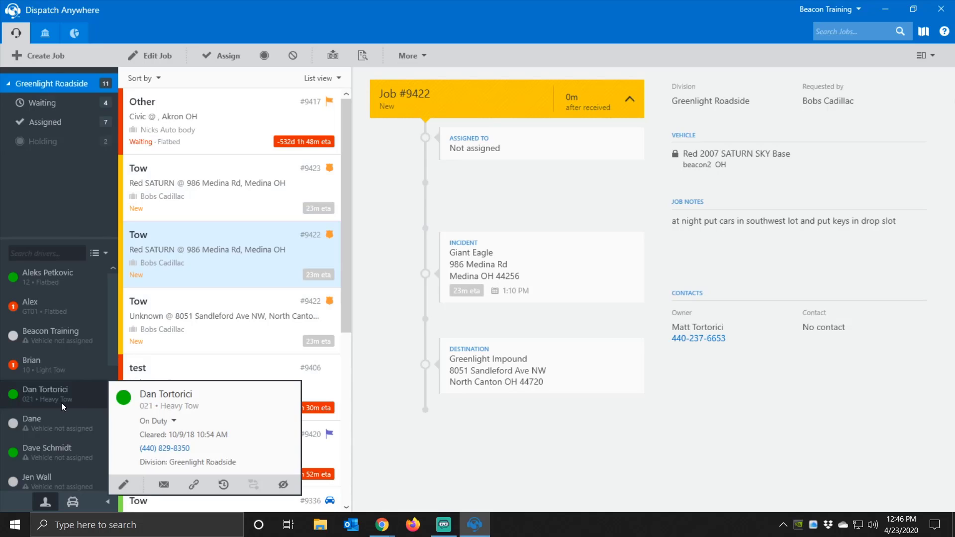
- Assign Red SATURN job #9422 to the light tow driver, then cancel it with reason 'test call'
left_click_drag(53, 365, 180, 263)
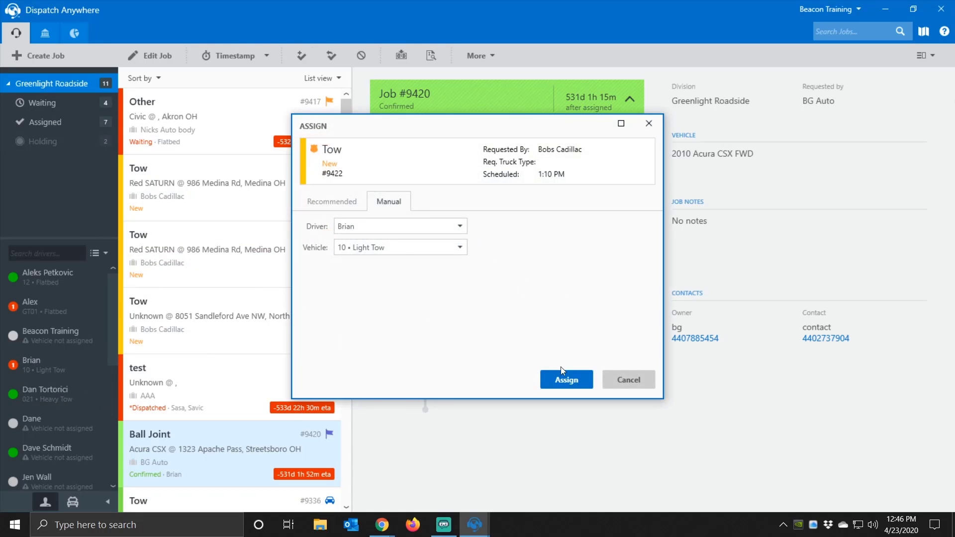
left_click(561, 378)
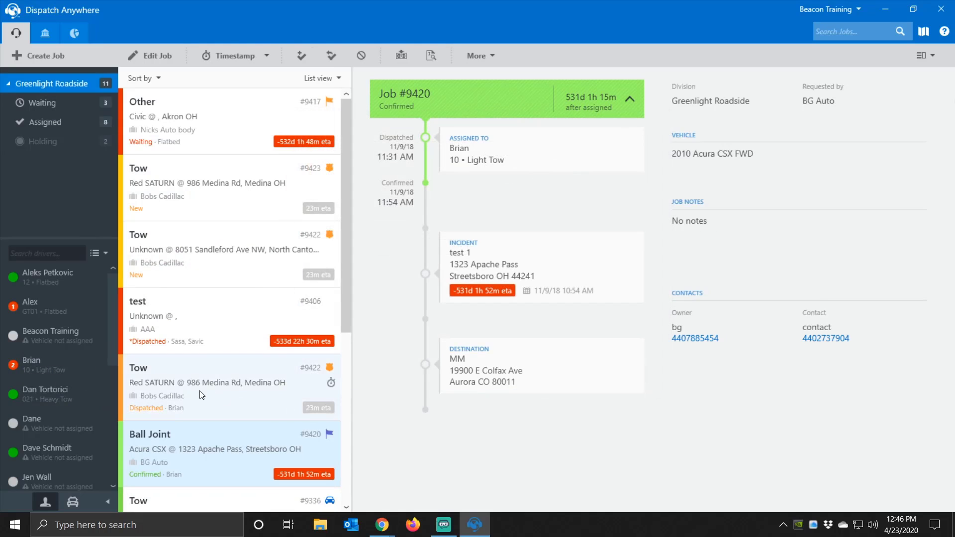
right_click(202, 394)
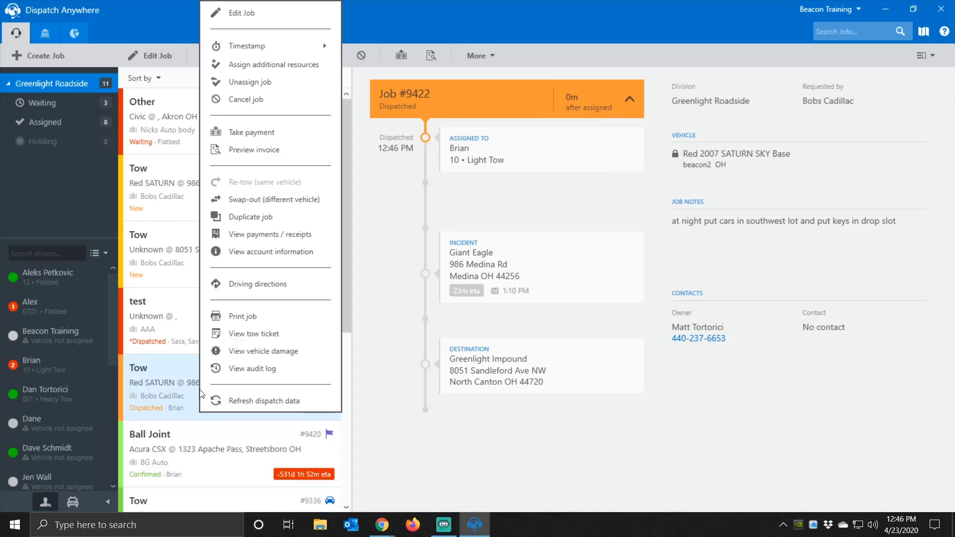
left_click(293, 106)
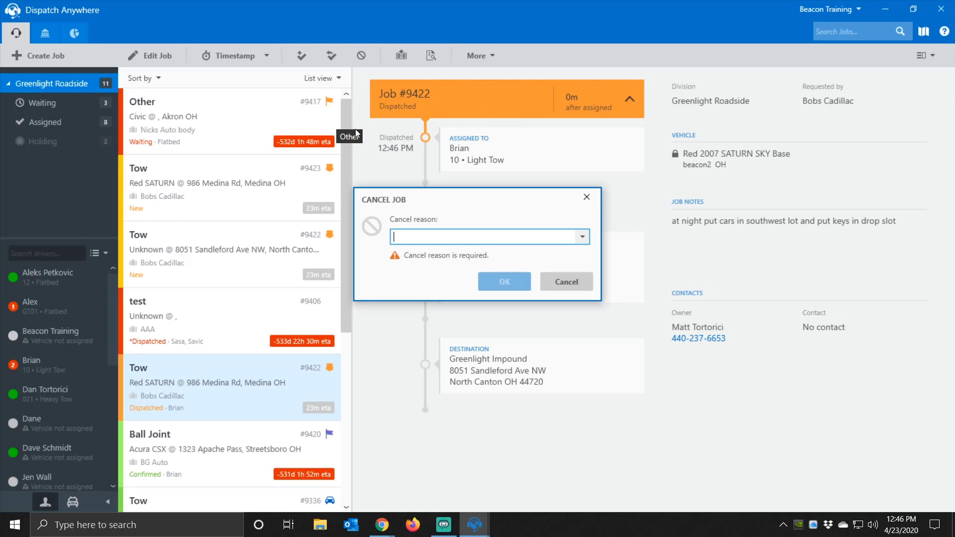
type("test call")
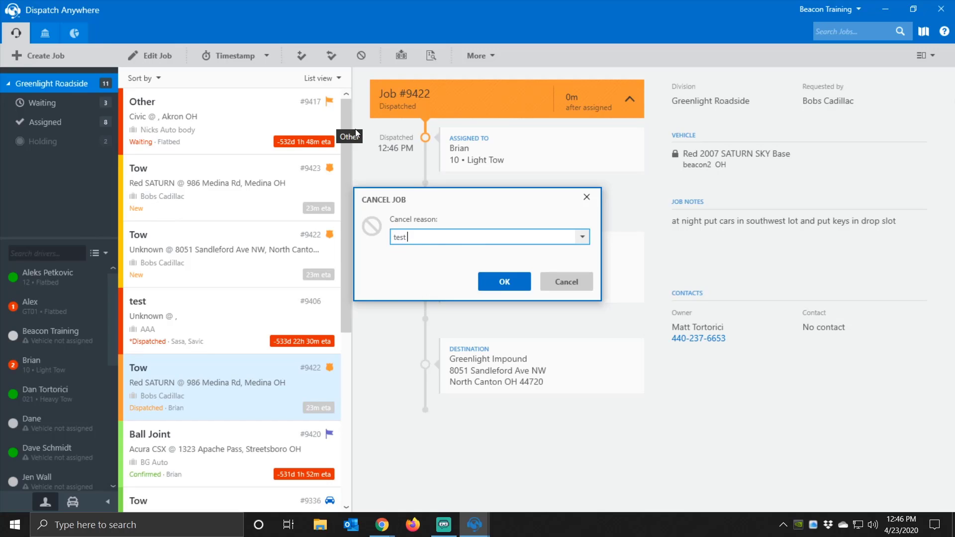
key("Return")
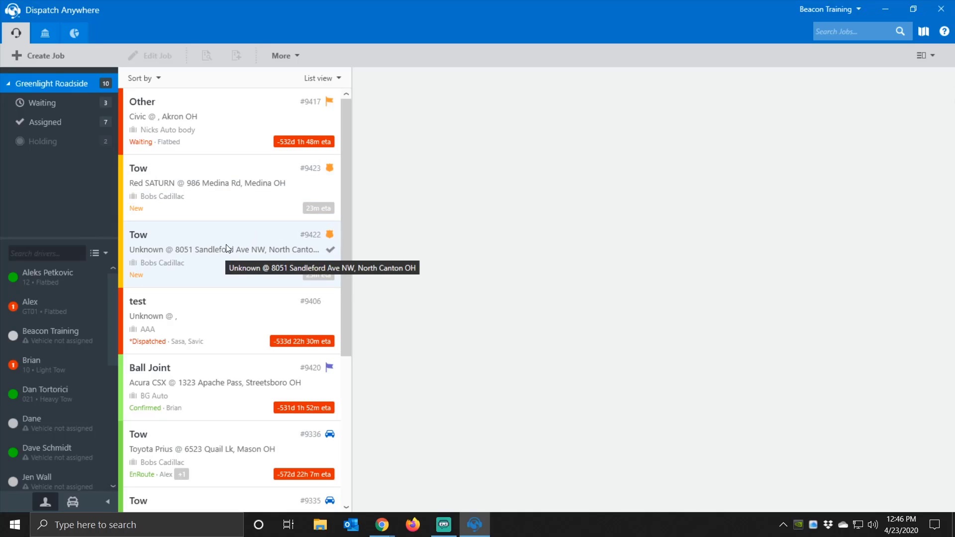
- View job #9422, then show Ball Joint job #9420's details without choosing any job action
left_click(193, 268)
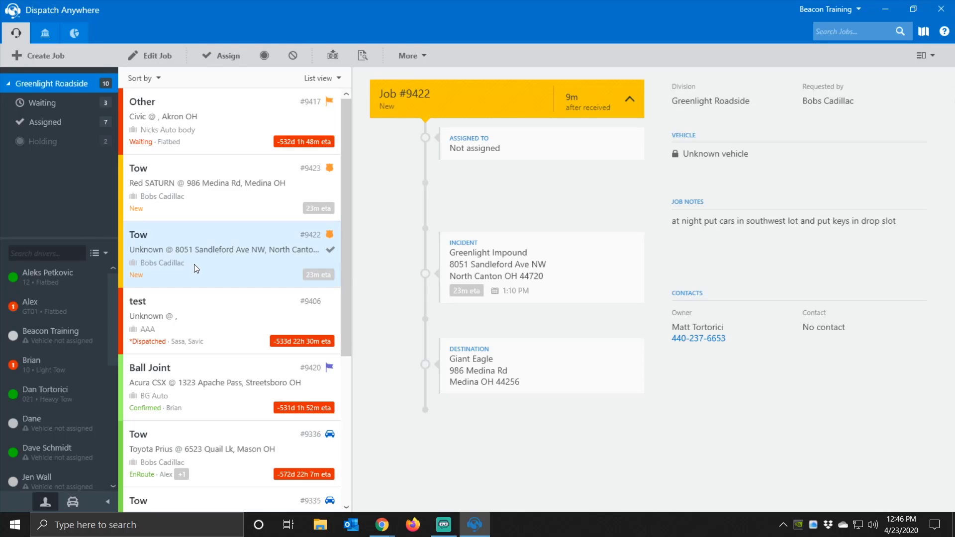
right_click(177, 387)
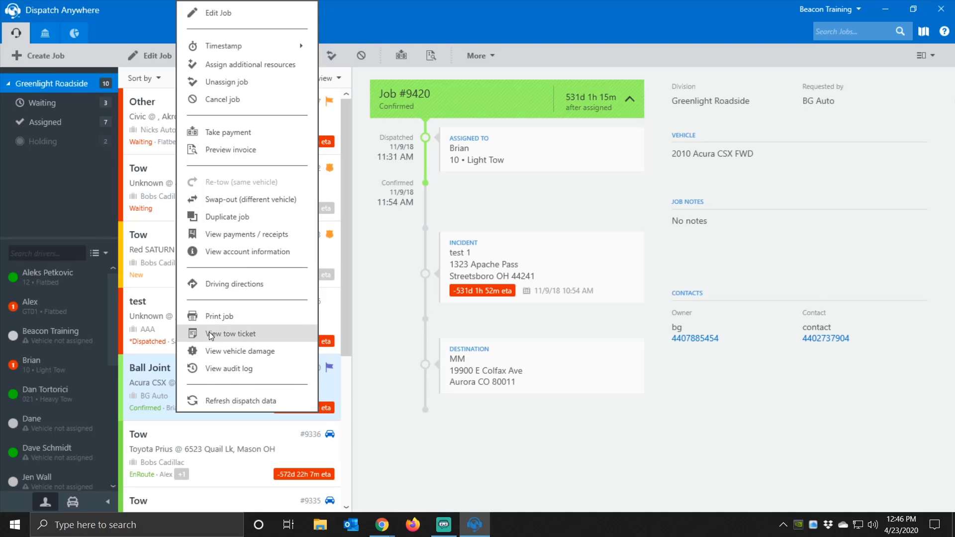
left_click(136, 387)
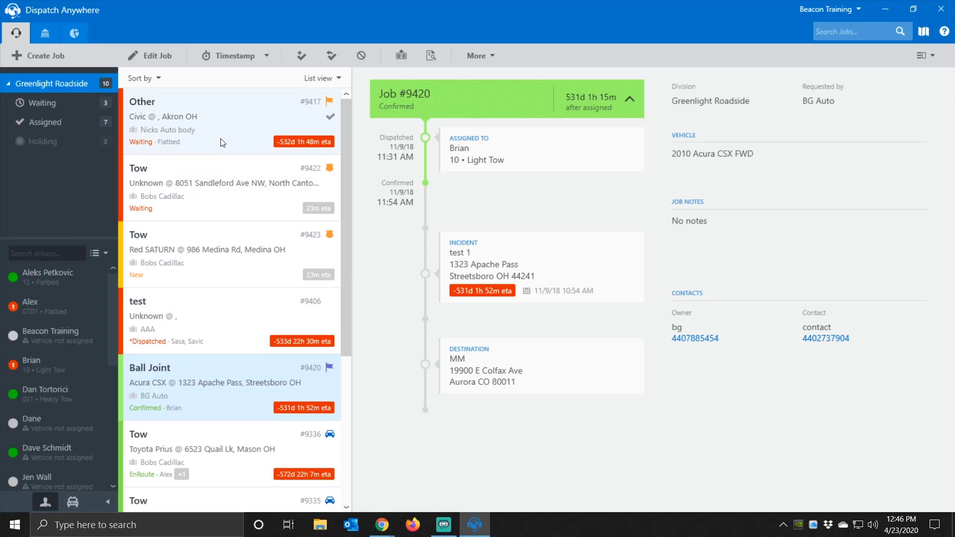
- Open job #9417 for editing and change its ETA to 60
double_click(210, 111)
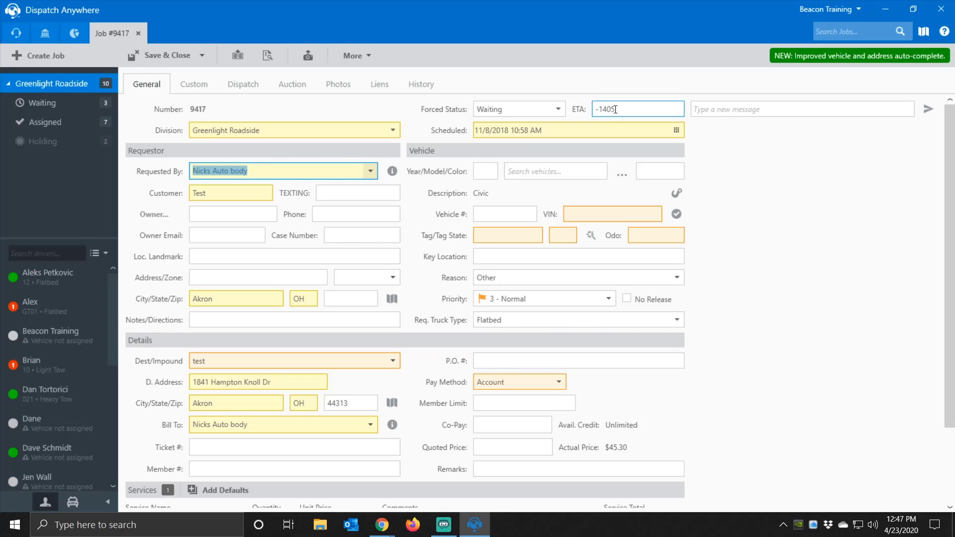
left_click_drag(617, 109, 567, 113)
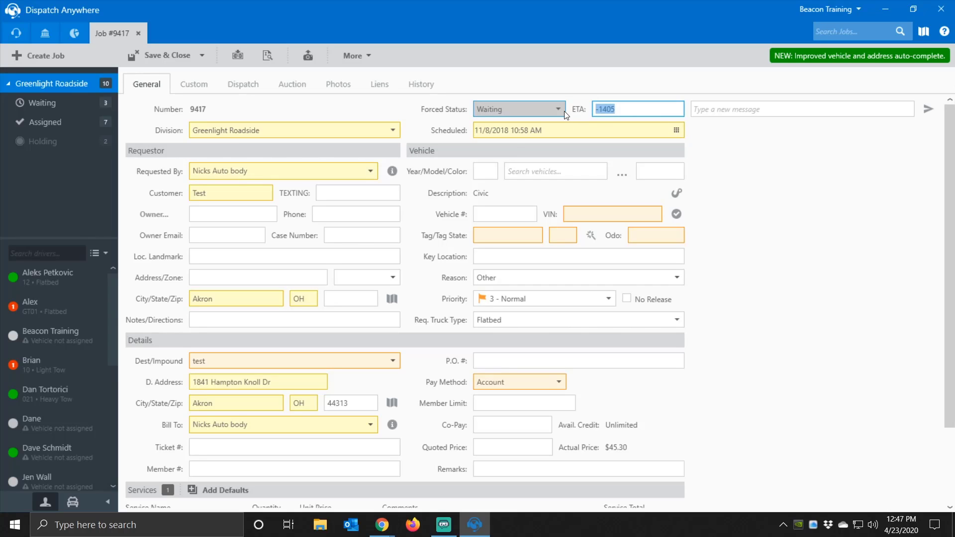
type("60")
key("Tab")
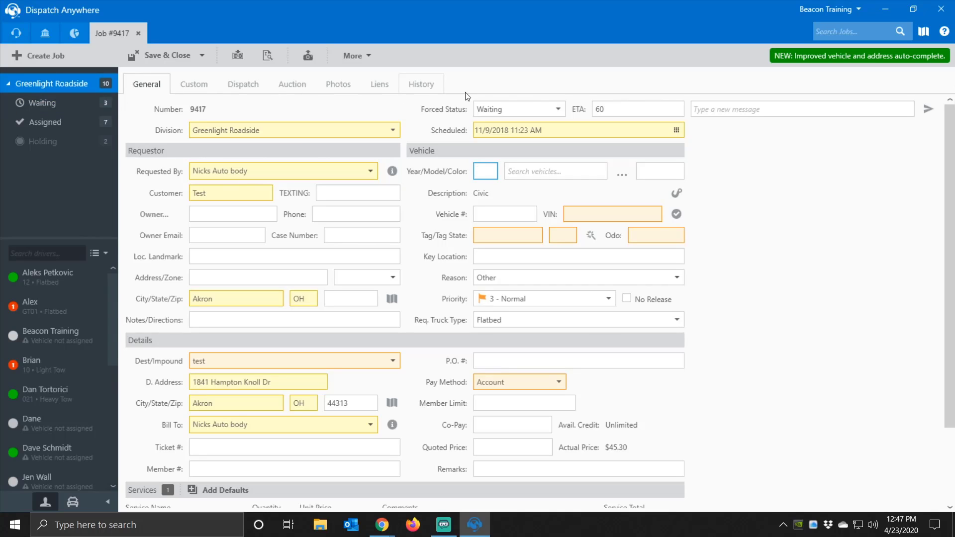
- Change job #9417's forced status from Holding to Appointment
left_click(554, 108)
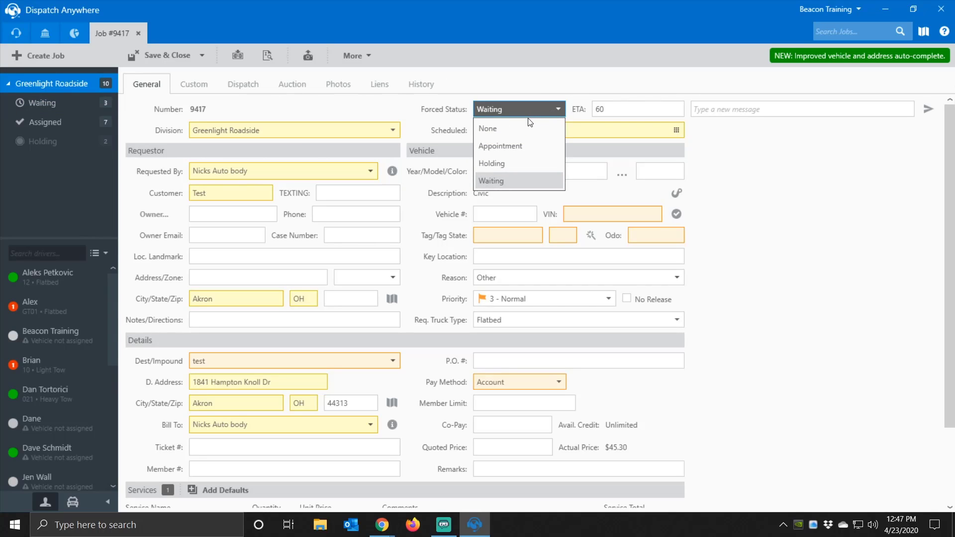
left_click(506, 163)
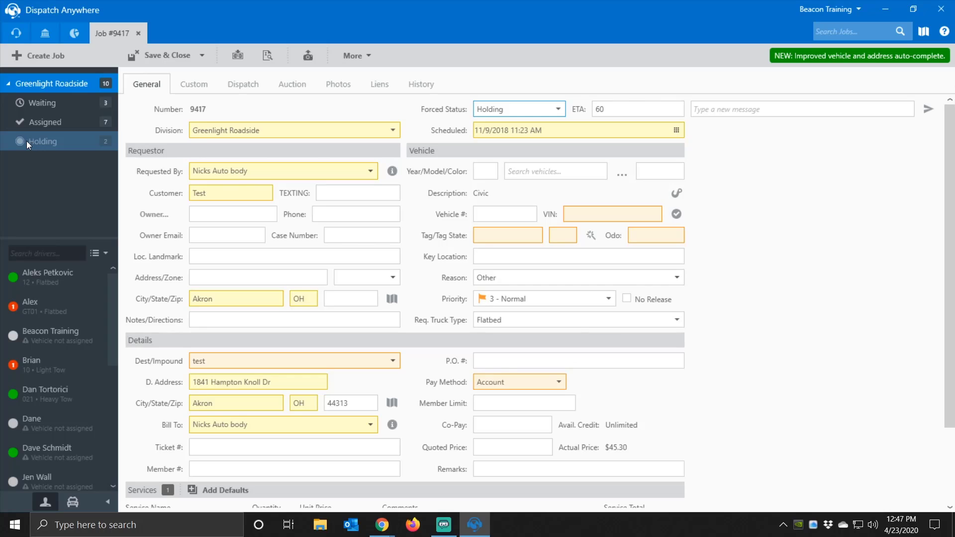
left_click(203, 380)
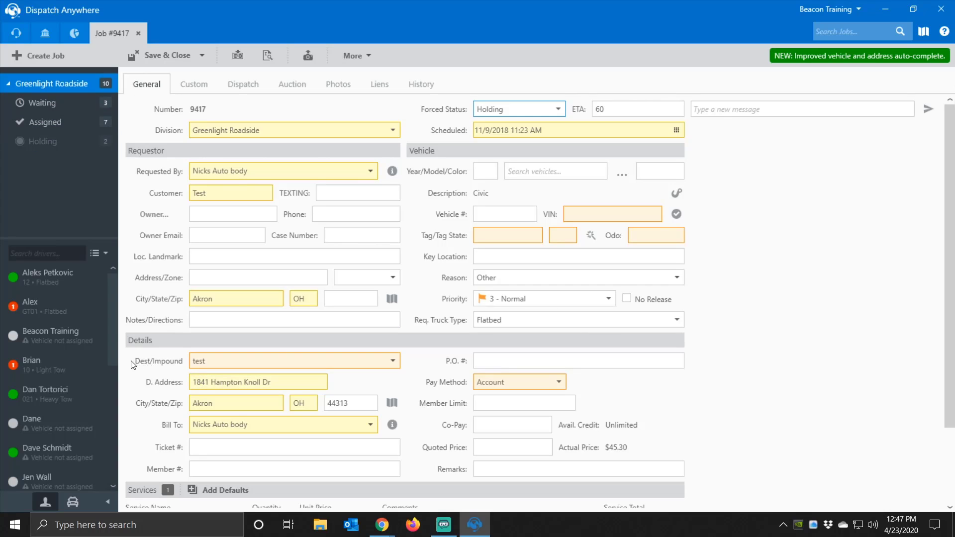
left_click(529, 113)
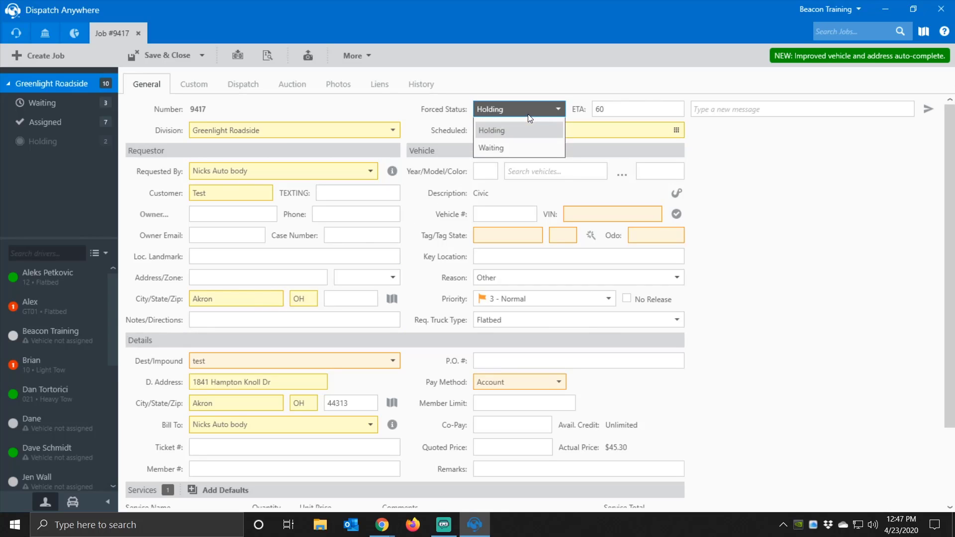
left_click(492, 145)
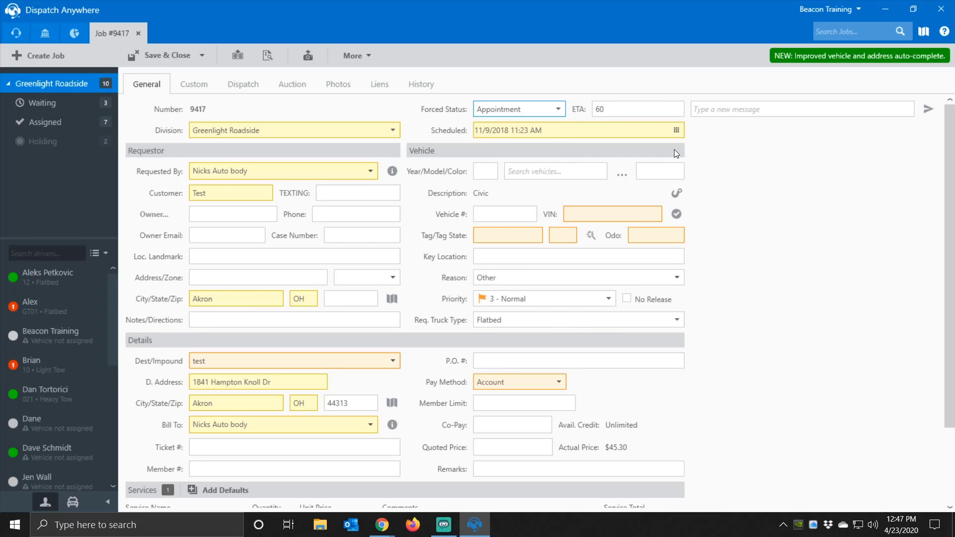
- Schedule job #9417 for April 23 at 6:00 PM, correcting the year to 2020
left_click(676, 130)
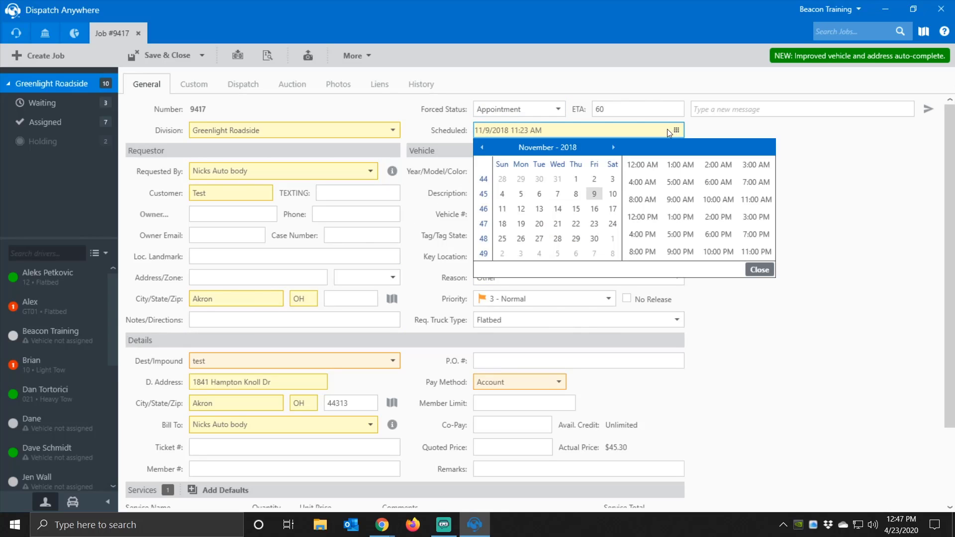
left_click(614, 148)
left_click(614, 148)
left_click(614, 149)
left_click(614, 148)
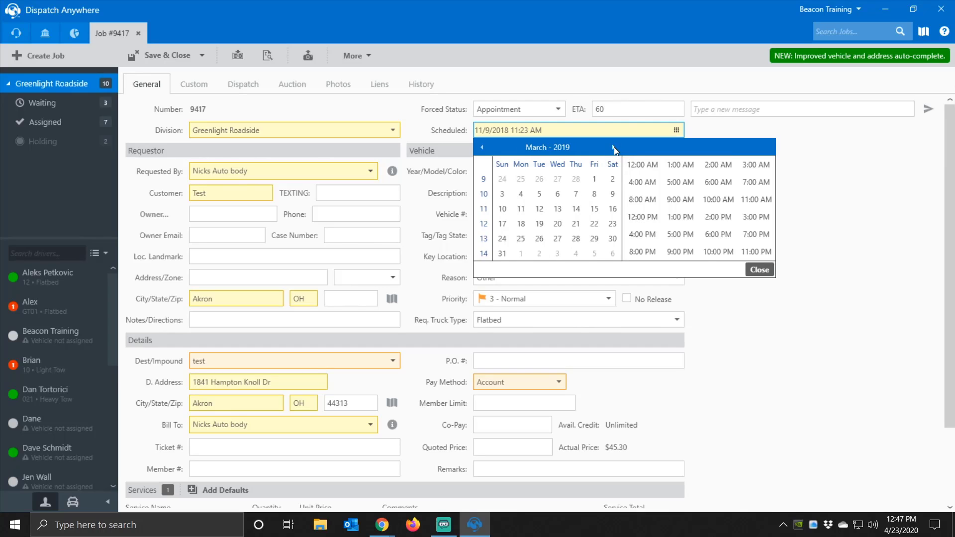
left_click(614, 149)
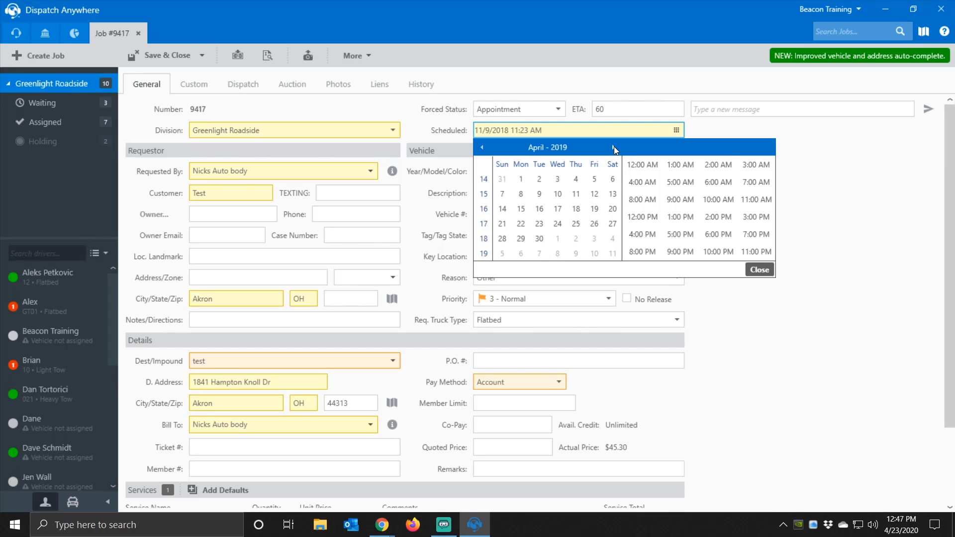
left_click(541, 223)
left_click(718, 235)
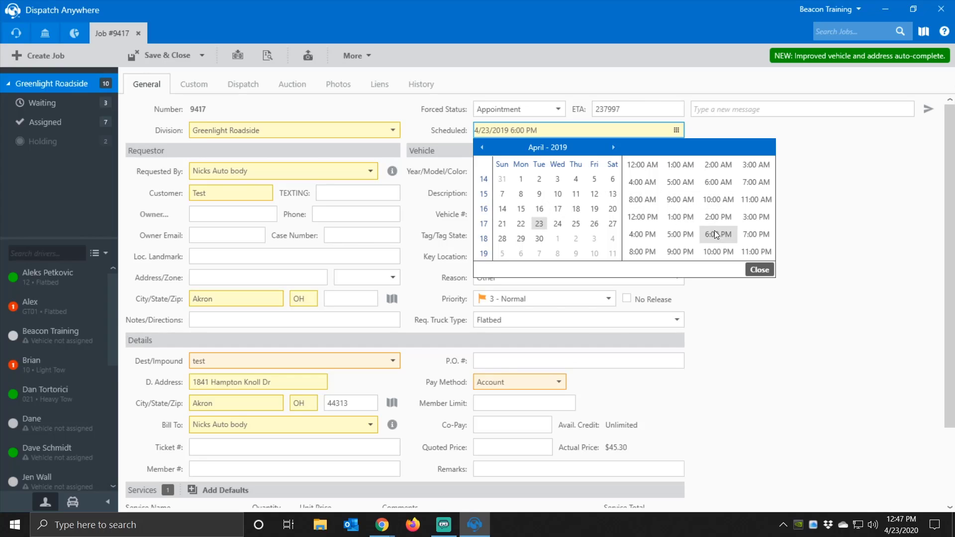
left_click(760, 270)
left_click(508, 130)
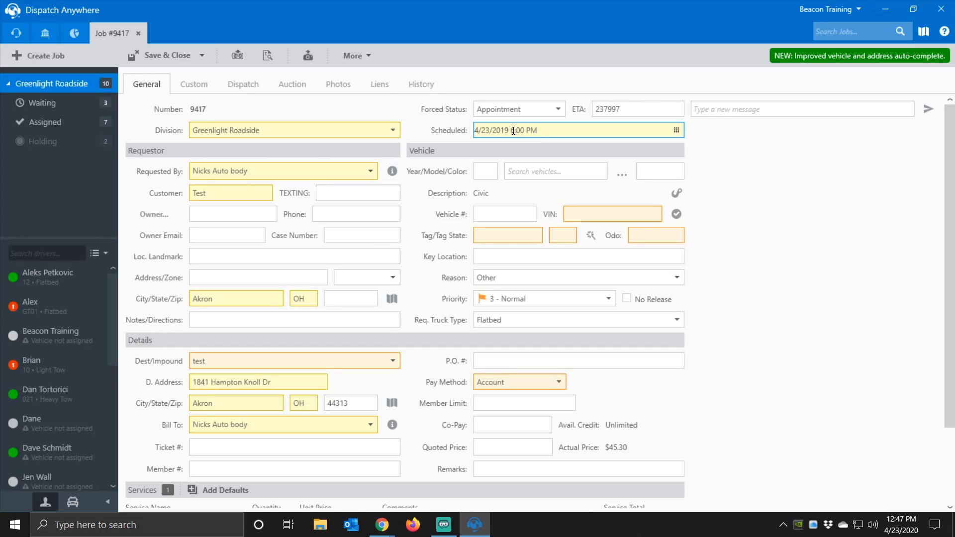
key("BackSpace")
key("BackSpace")
type("20")
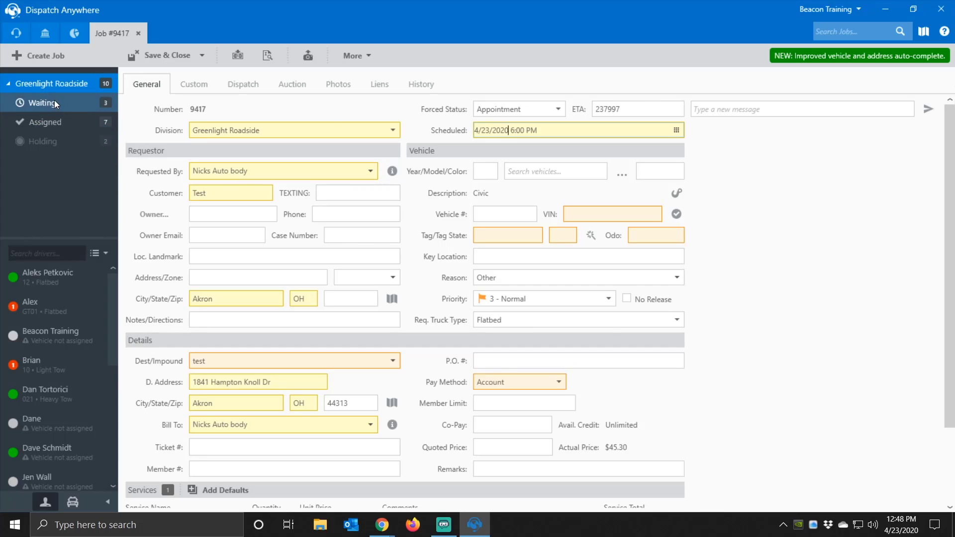
- Save and close job #9417, review the Holding, Waiting and Assigned lists, then show all Greenlight Roadside jobs
left_click(197, 61)
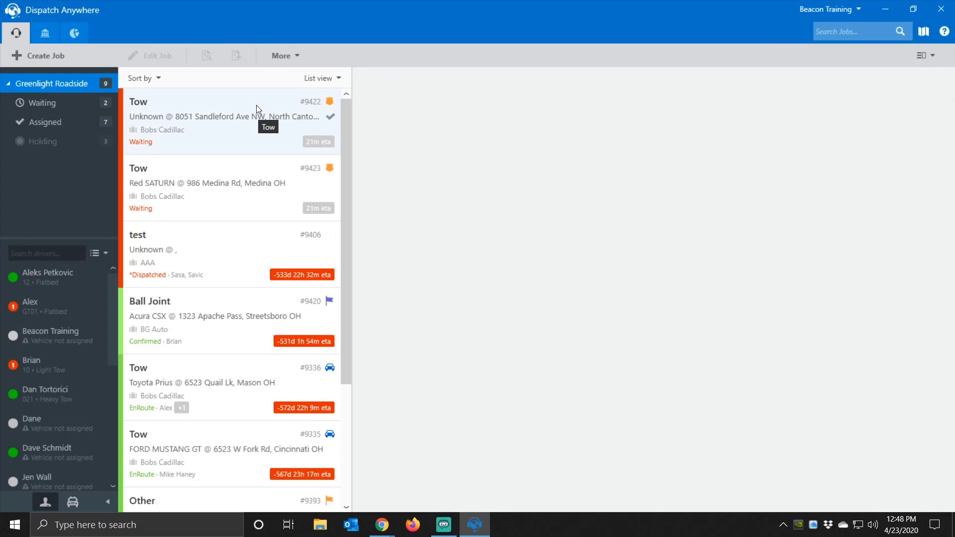
left_click(95, 140)
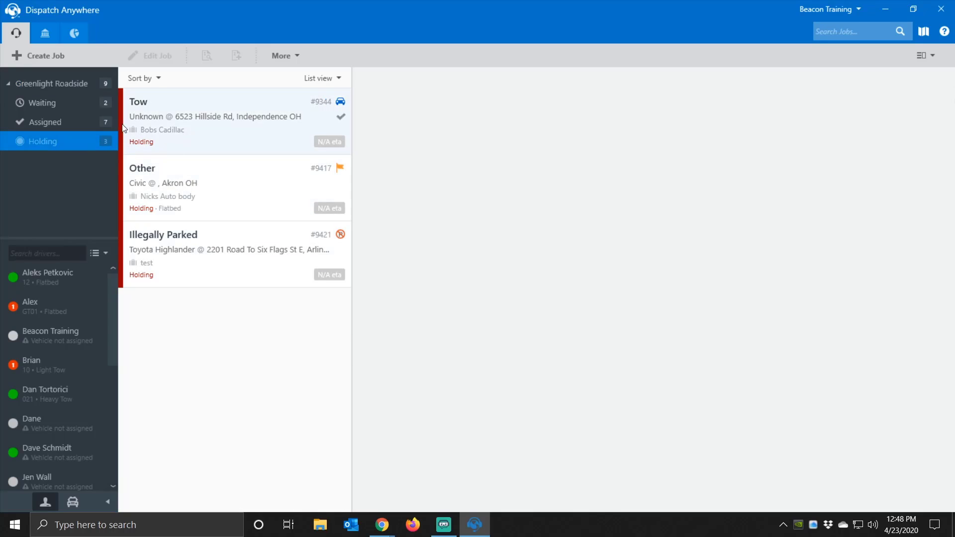
left_click(85, 106)
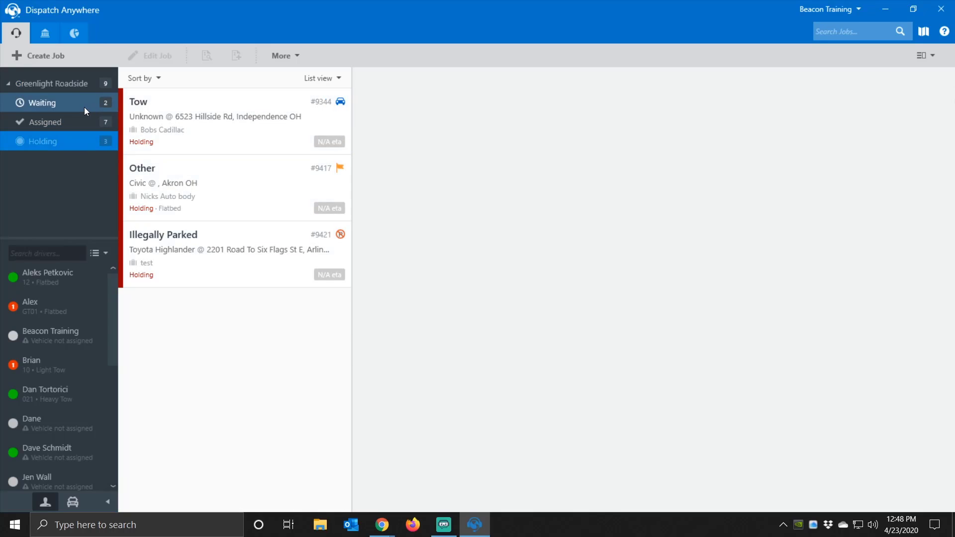
left_click(61, 121)
left_click(65, 84)
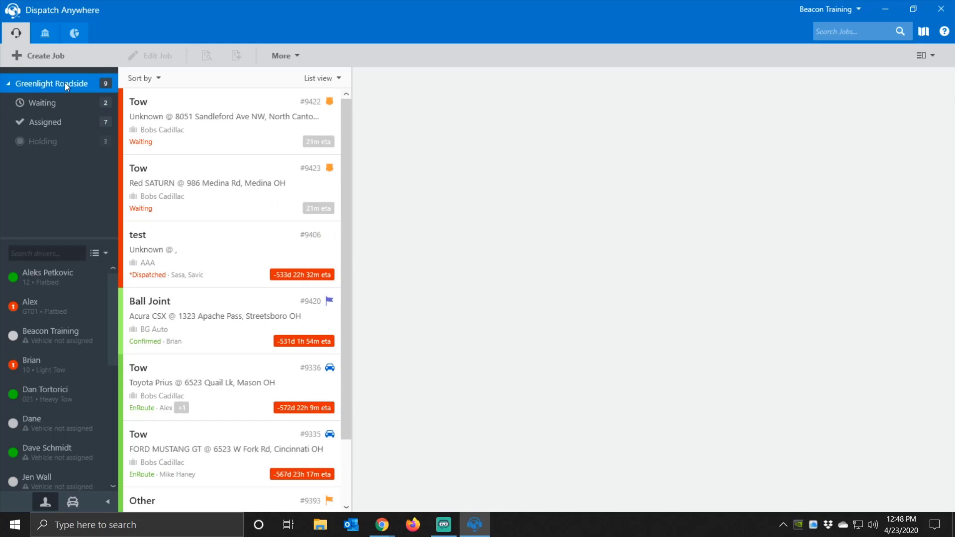